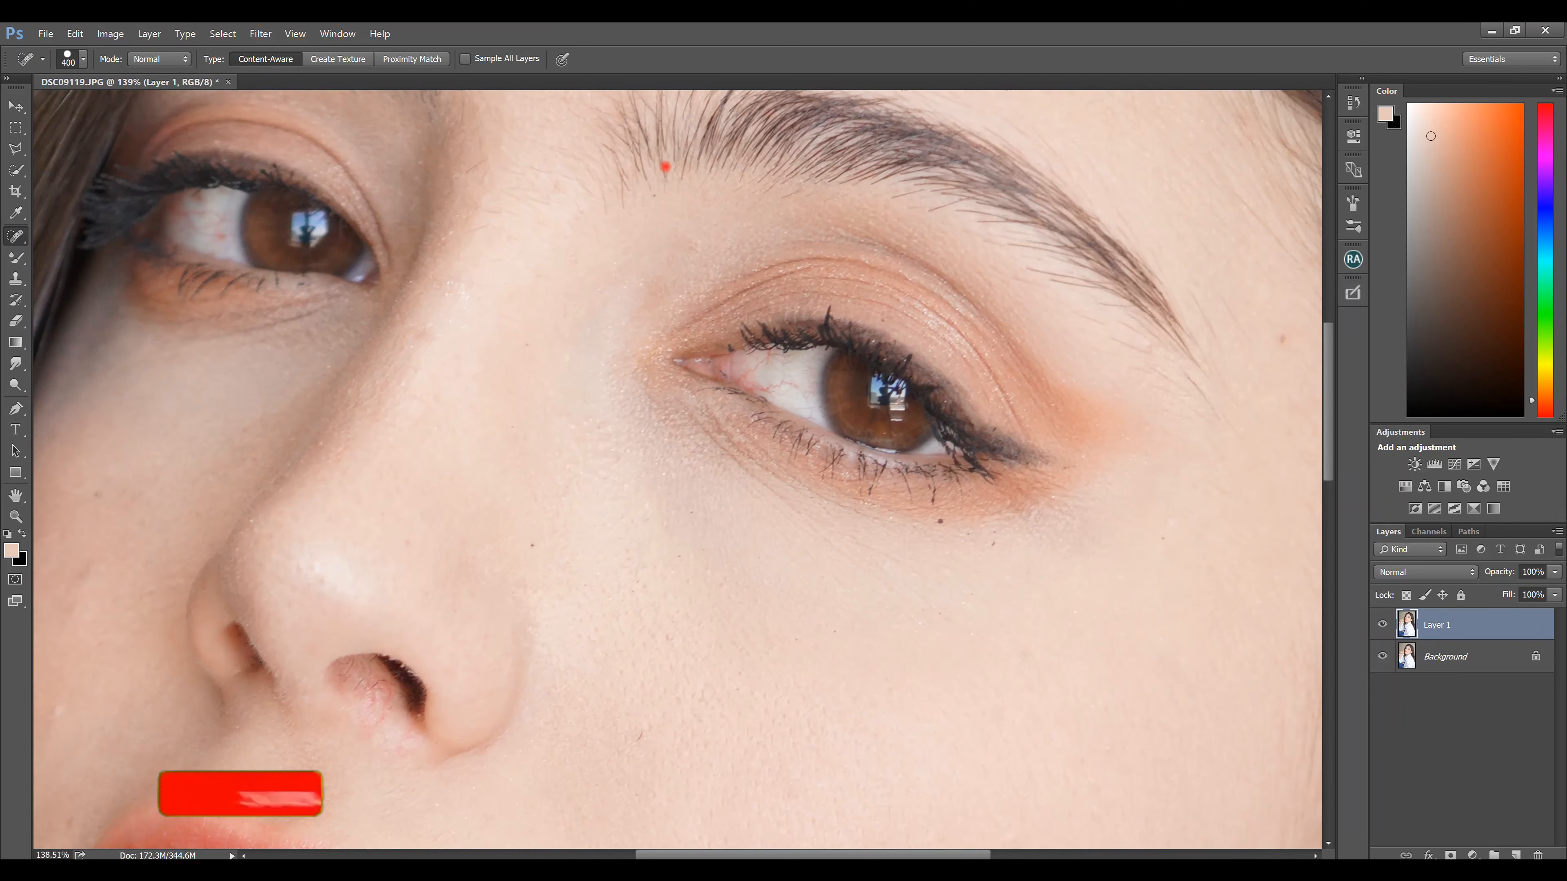
Step: Reduce the Spot Healing Brush size to 35 and heal the blemish in the middle of the forehead
scroll(655, 600, up, 5)
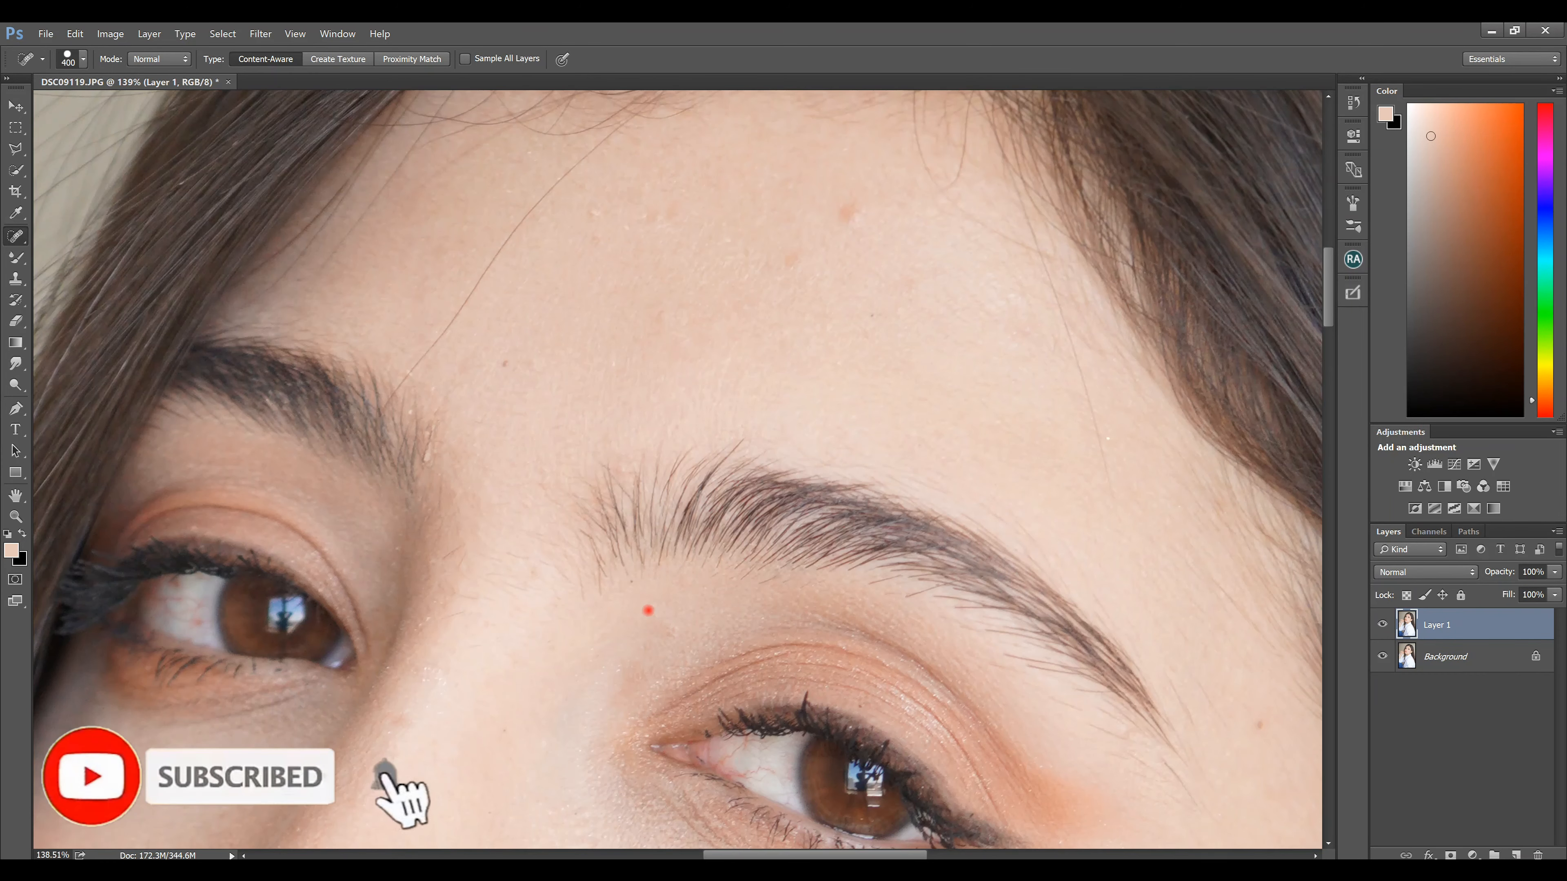
key(bracketleft)
key(bracketleft)
key(bracketleft)
key(bracketleft)
key(bracketleft)
key(bracketleft)
key(bracketleft)
key(bracketleft)
key(bracketleft)
key(bracketleft)
key(bracketleft)
key(bracketleft)
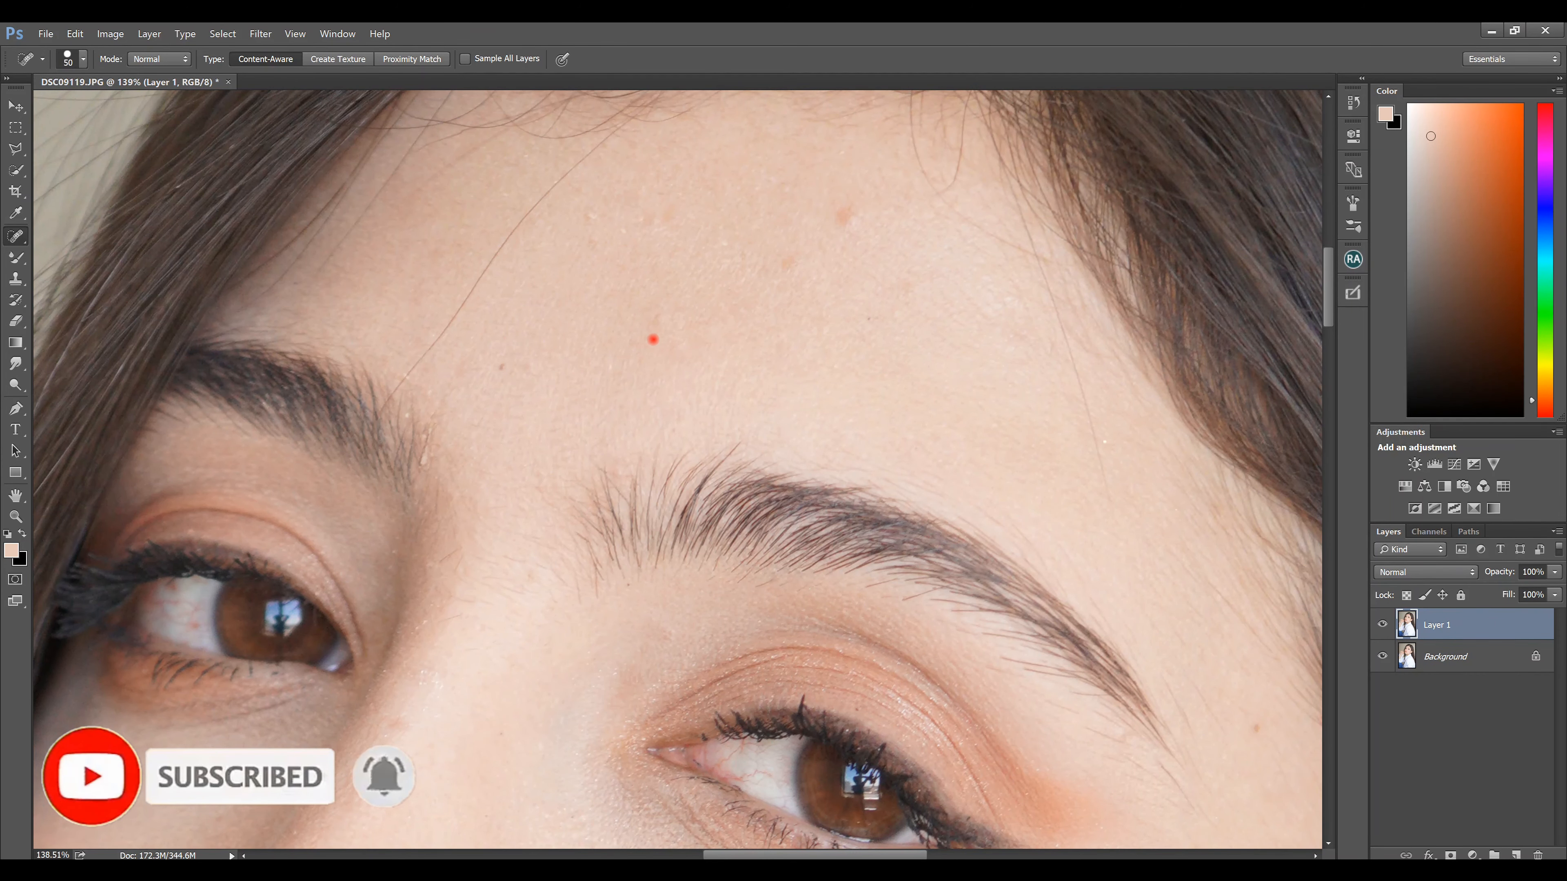
click(654, 319)
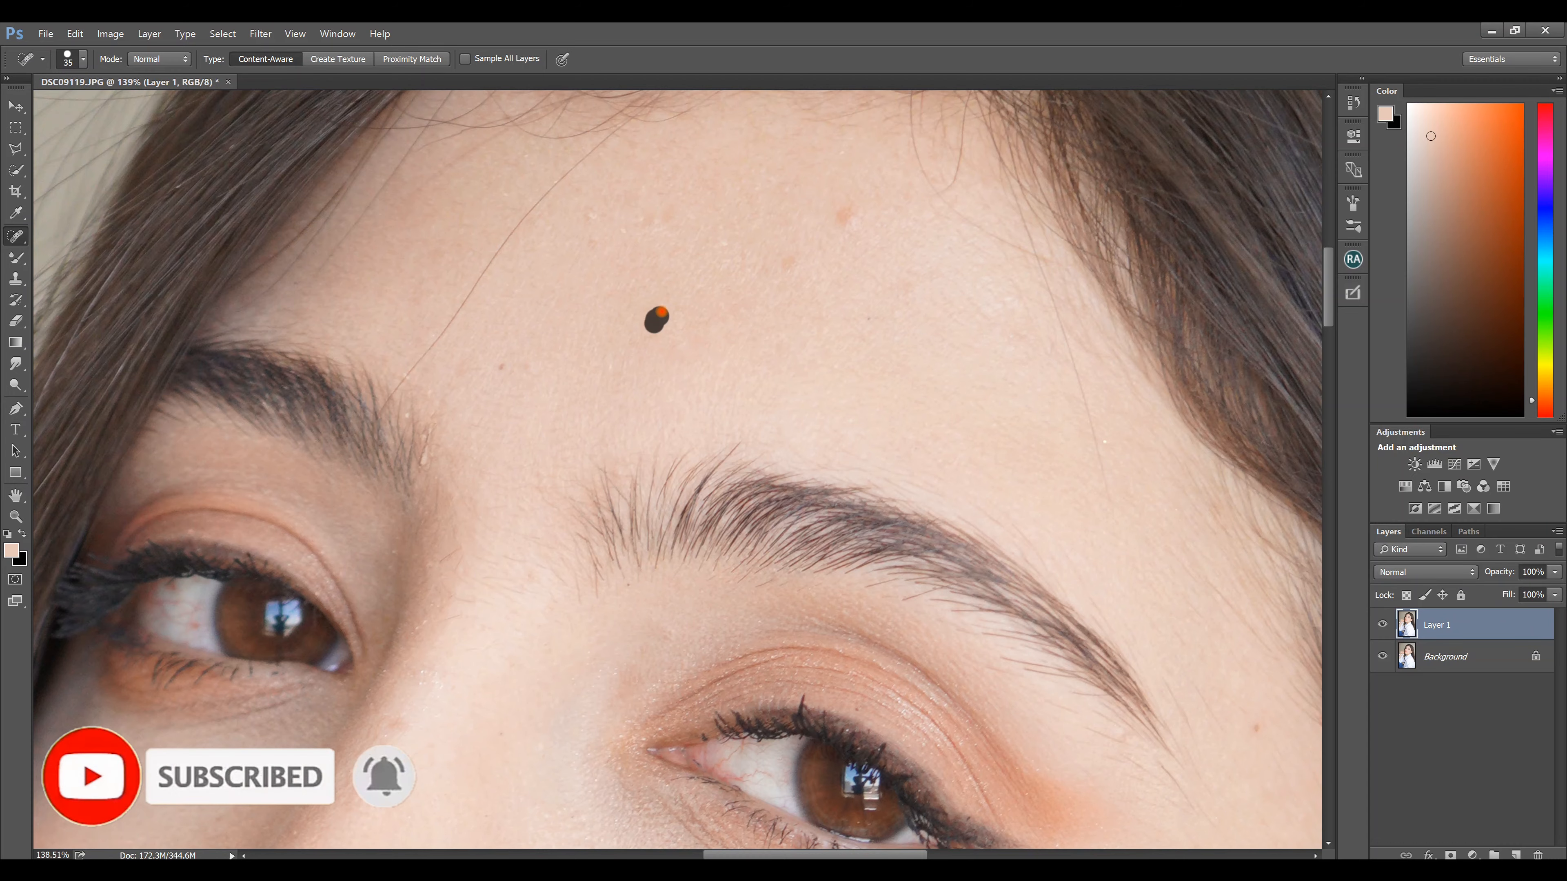
Step: Heal the dark spot on the forehead and the small blemishes beside the inner end of the far eyebrow
click(500, 364)
drag(426, 464, 430, 432)
key(bracketleft)
click(434, 419)
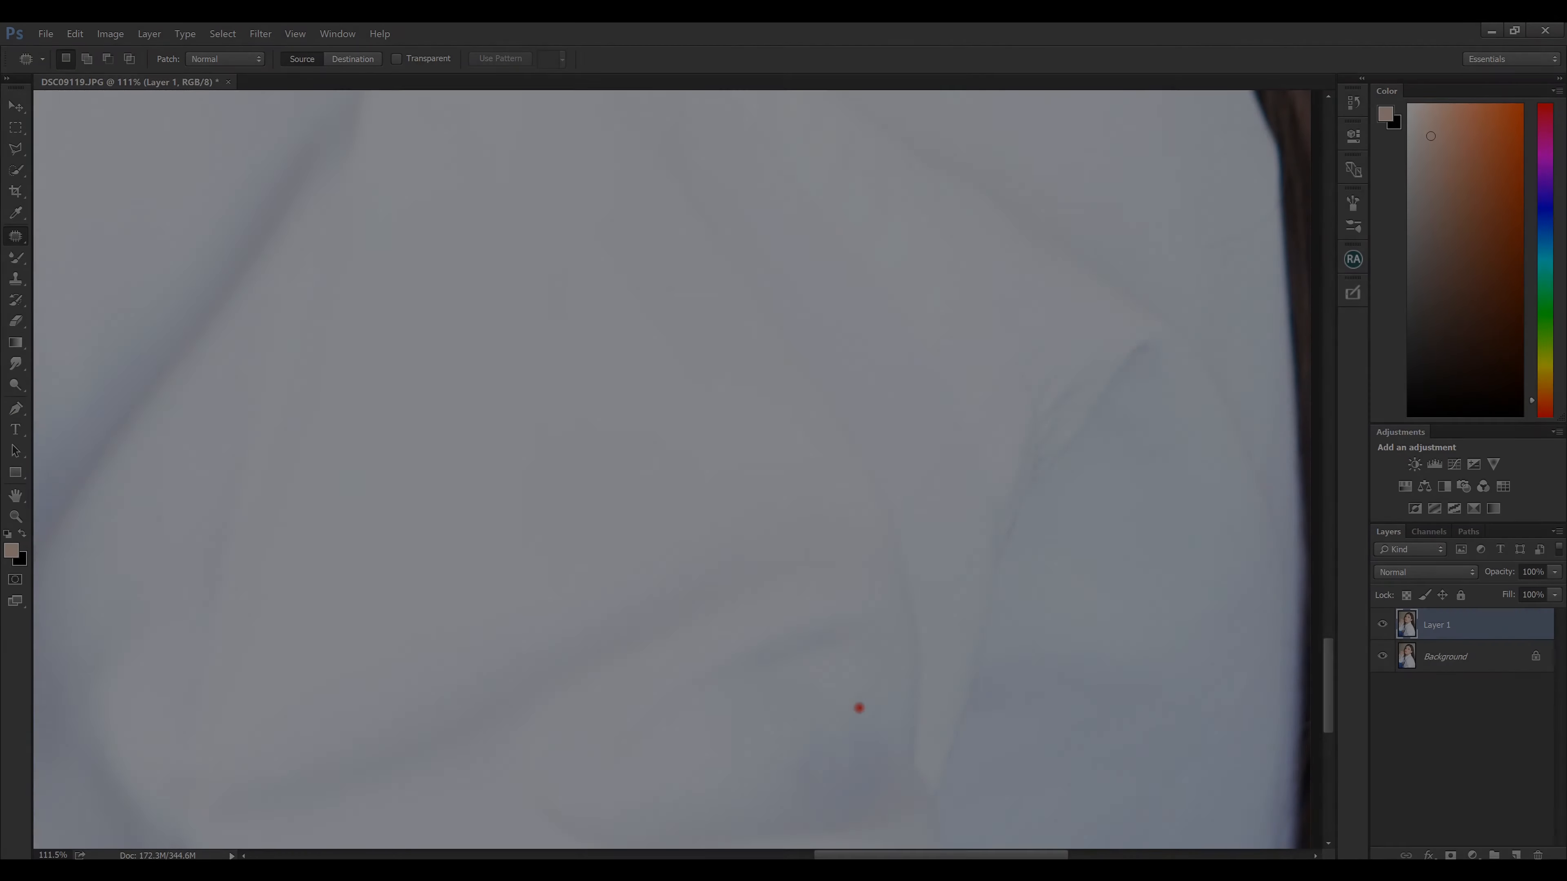
Step: Patch the shadowed crease on the white shirt with a cleaner area just below it and clear the selection
mouse_move(879, 674)
mouse_down()
mouse_move(777, 731)
mouse_move(850, 738)
mouse_move(892, 696)
mouse_move(879, 674)
mouse_up()
drag(860, 705, 851, 778)
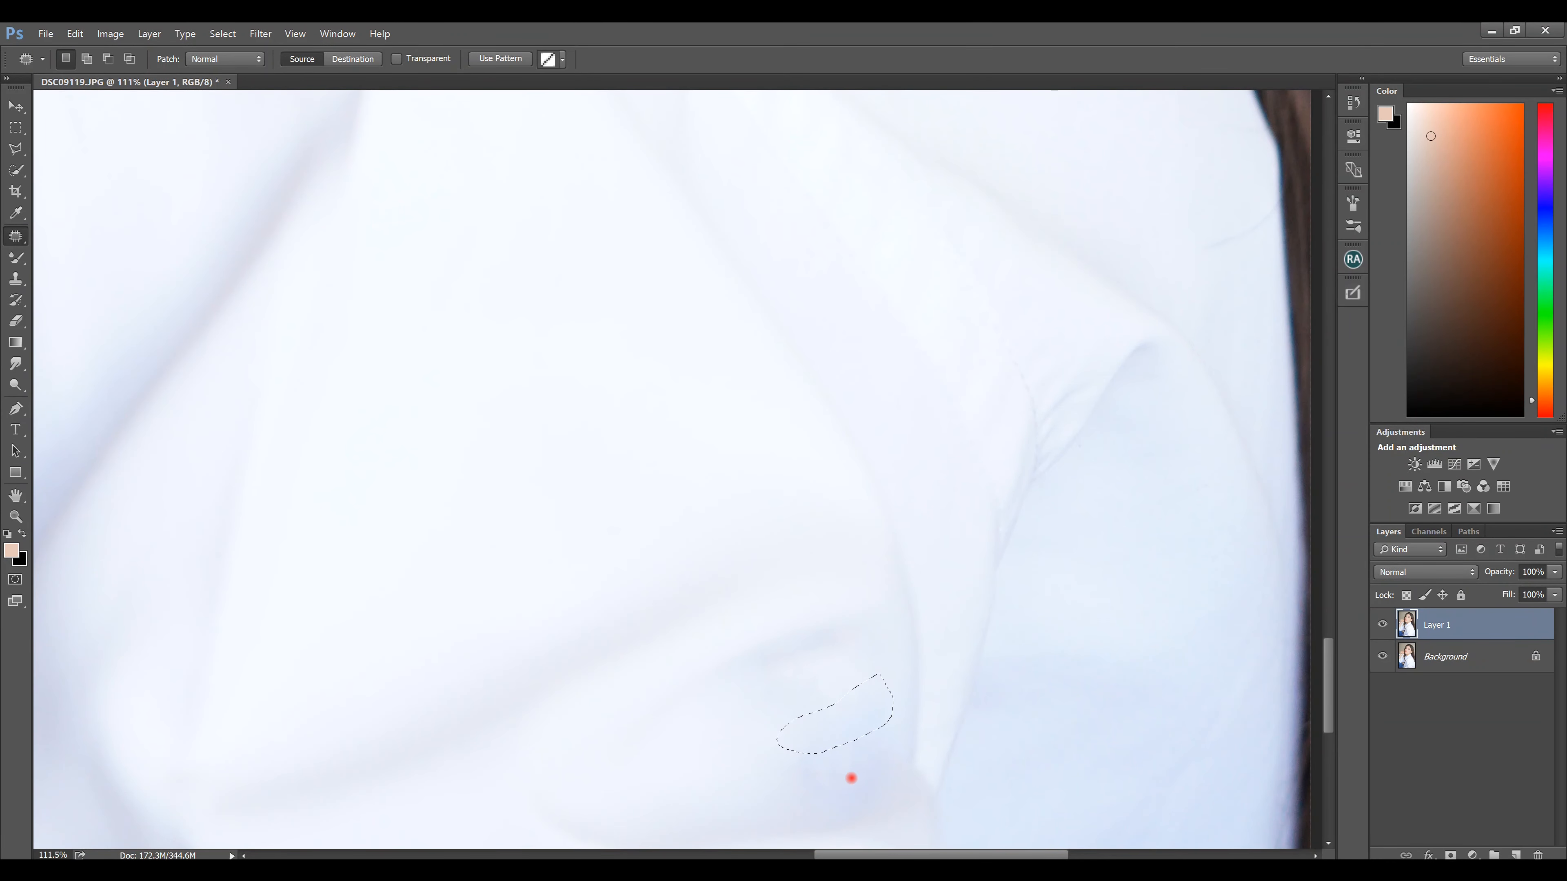
key(ctrl+d)
Step: Compare the healed Layer 1 with the original photo by hiding and showing the layer
scroll(864, 427, down, 12)
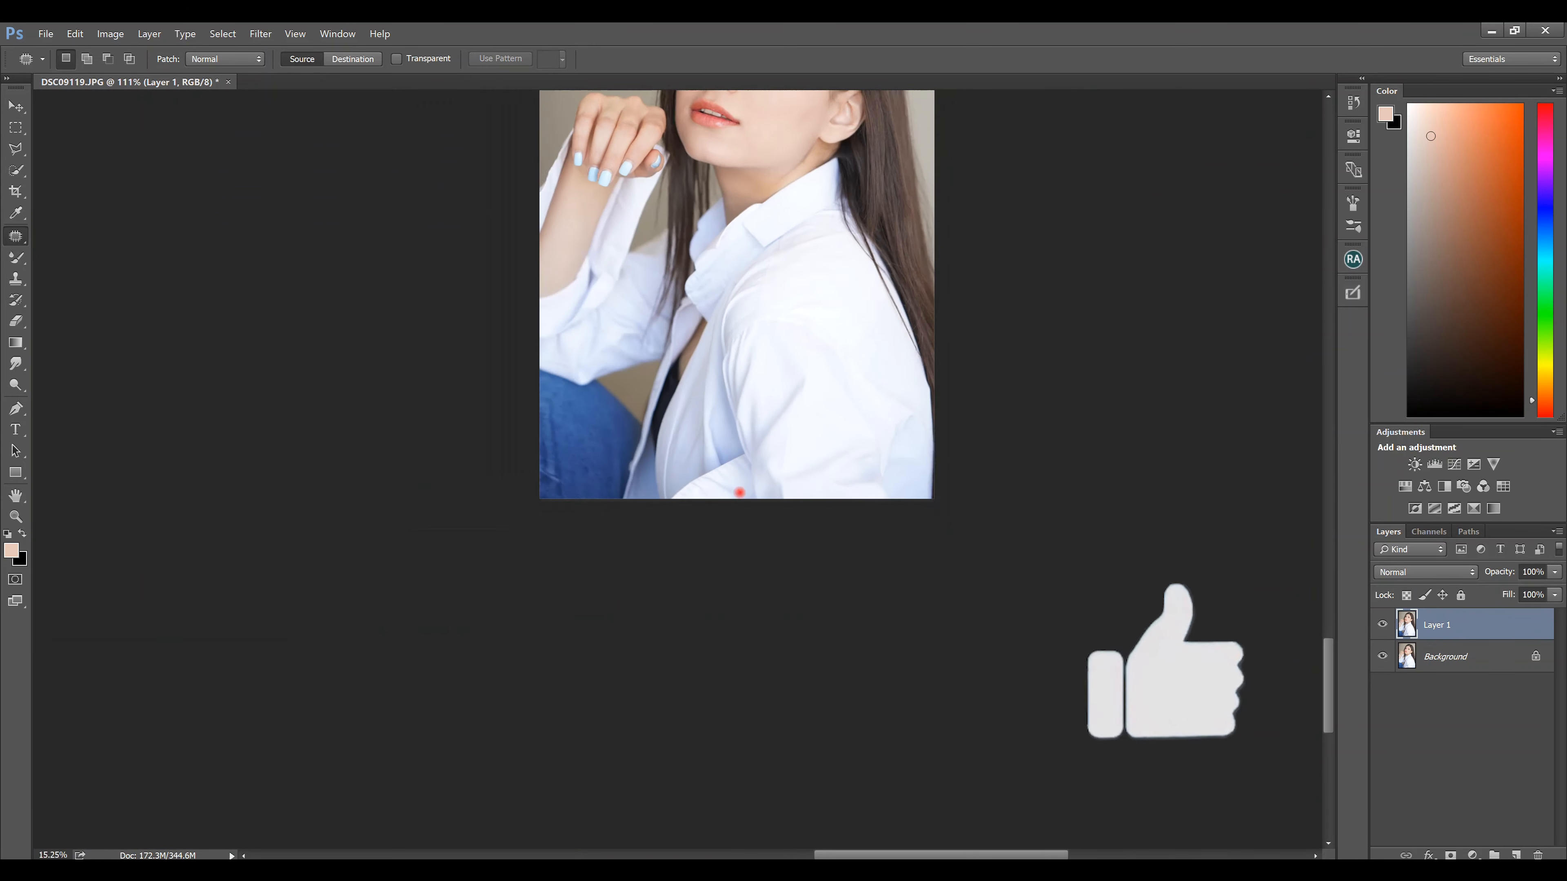
click(1382, 623)
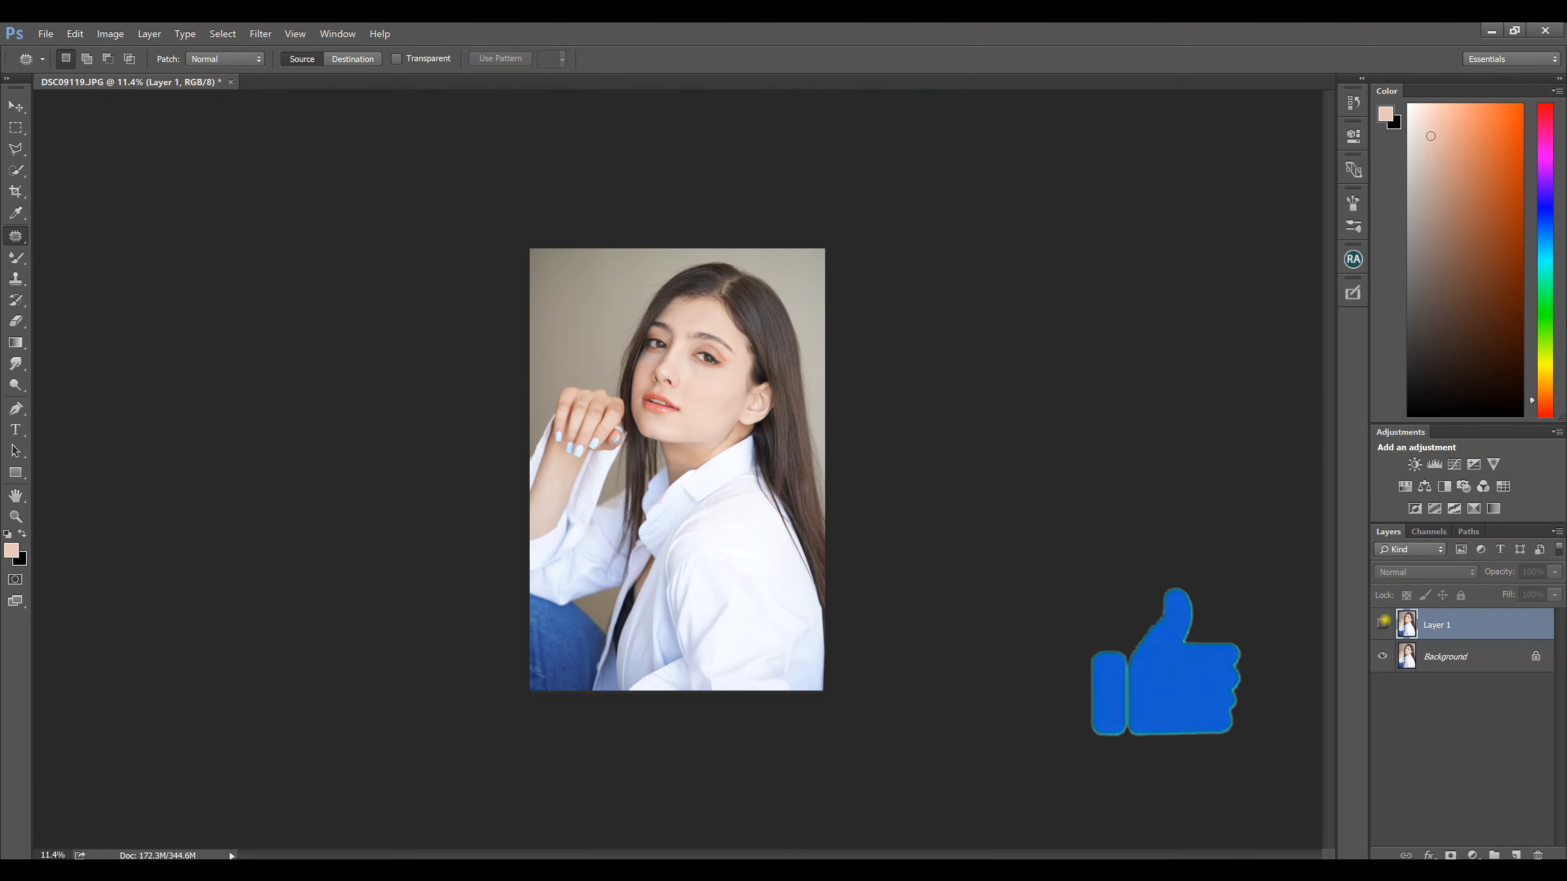
click(1383, 624)
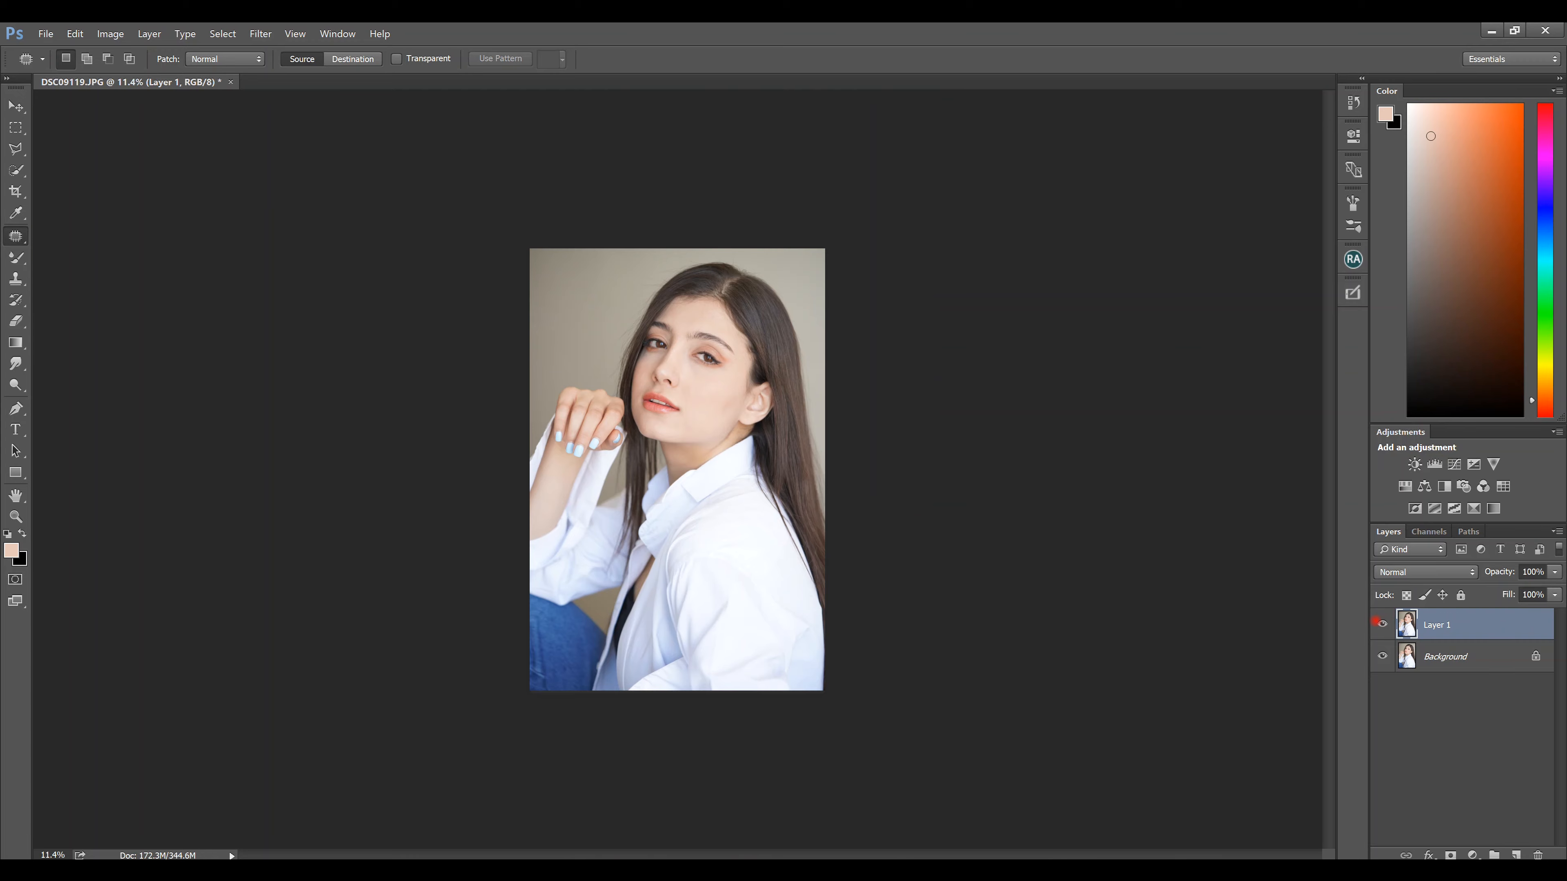
Step: Open Liquify and, with a brush size of 1100, push the cheek edge and chin slightly inward
key(ctrl+shift+x)
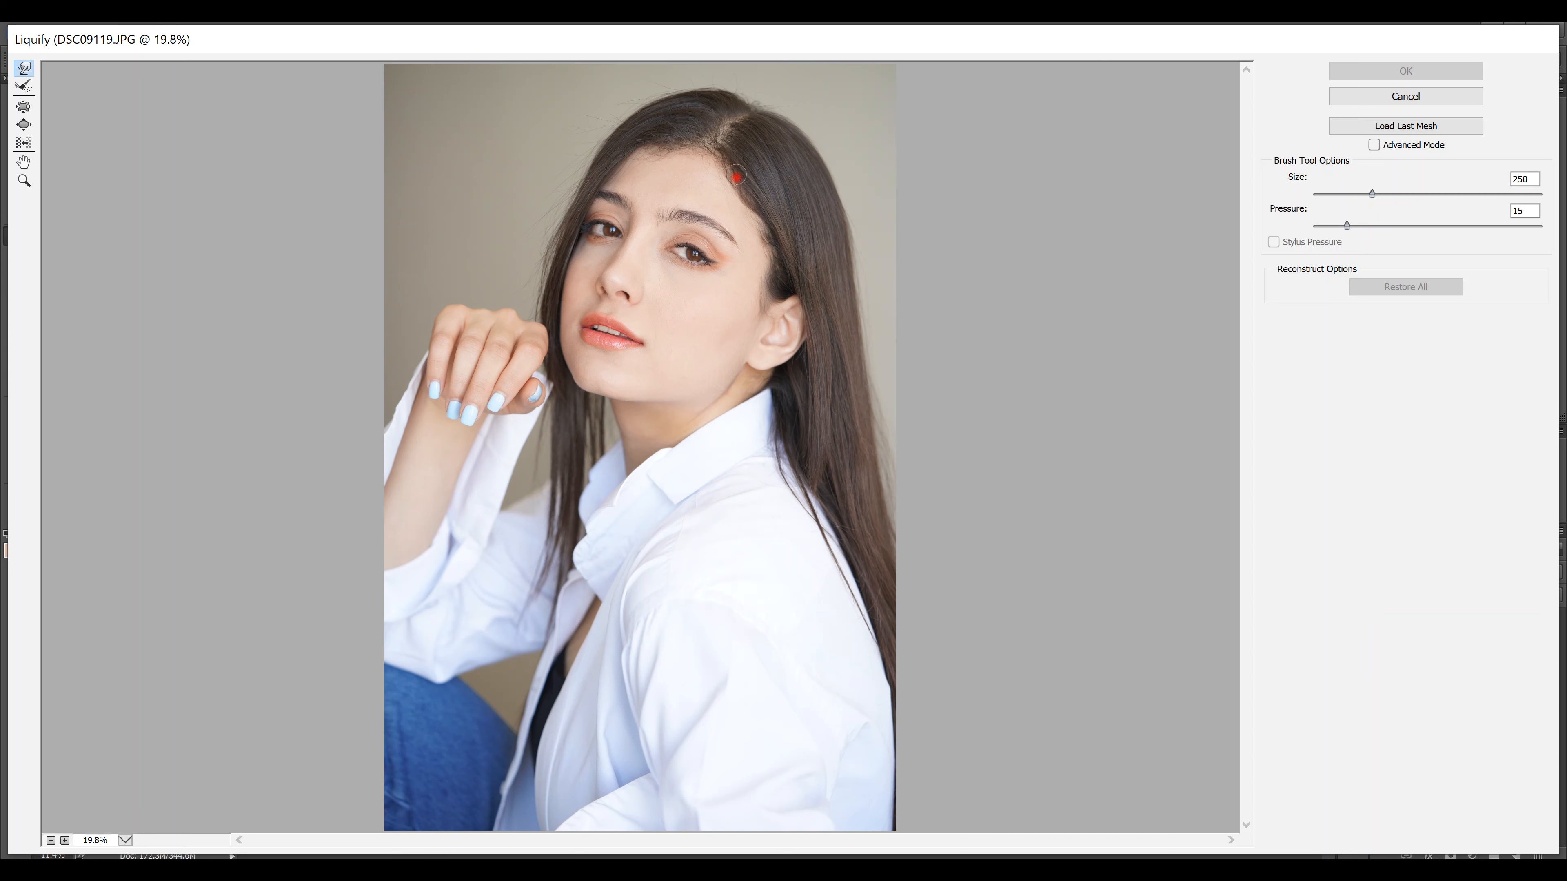
key(bracketright)
key(bracketright)
key(bracketright)
key(bracketright)
key(bracketright)
key(bracketright)
key(bracketright)
key(bracketright)
key(bracketright)
key(bracketright)
drag(558, 341, 573, 340)
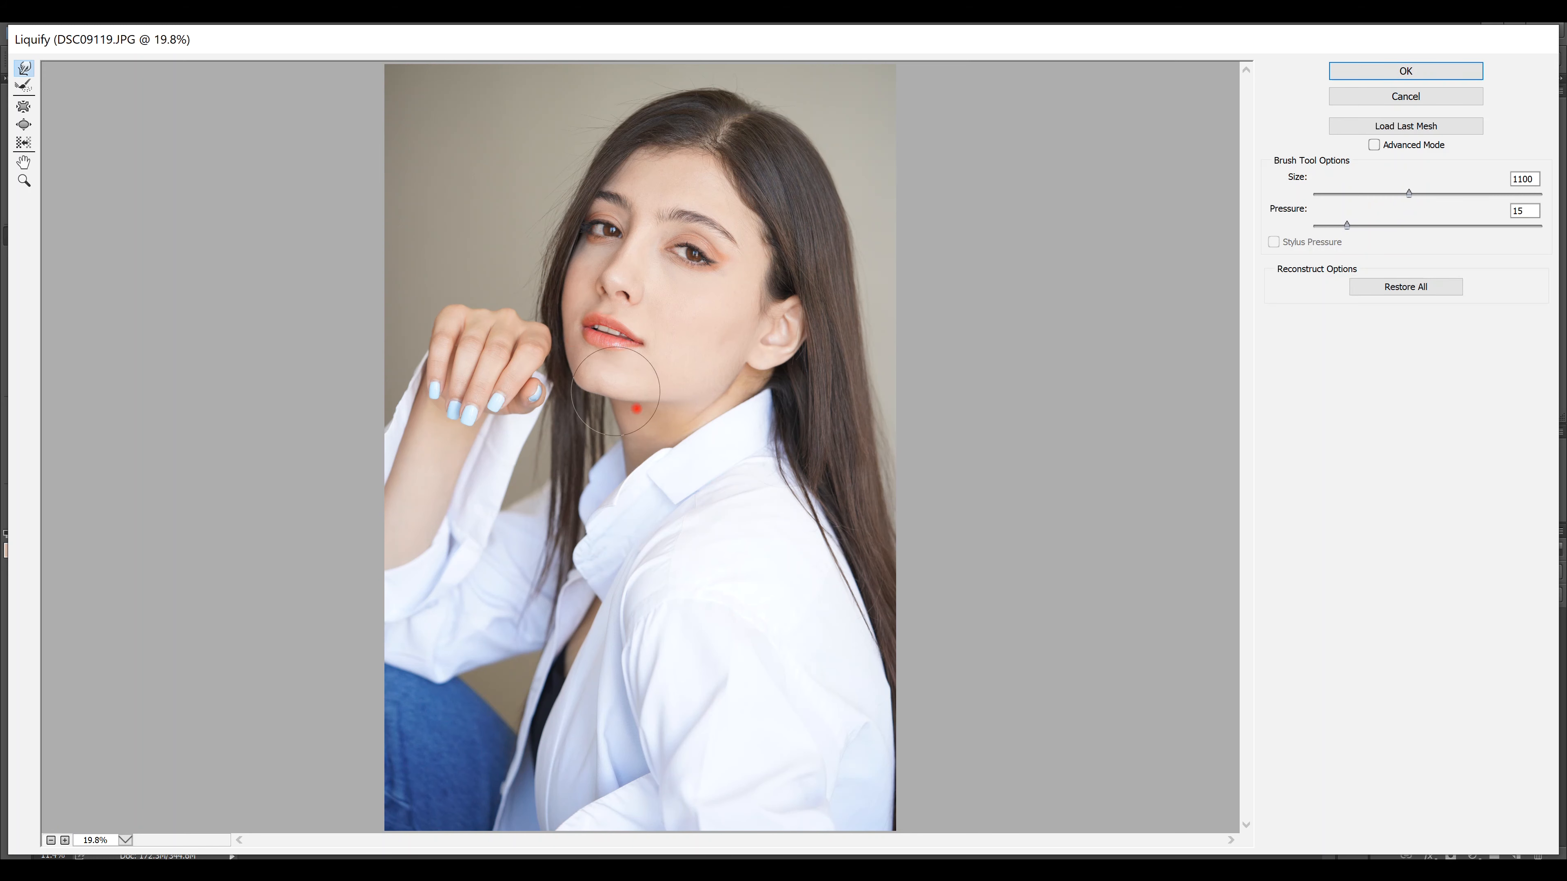
drag(644, 411, 620, 393)
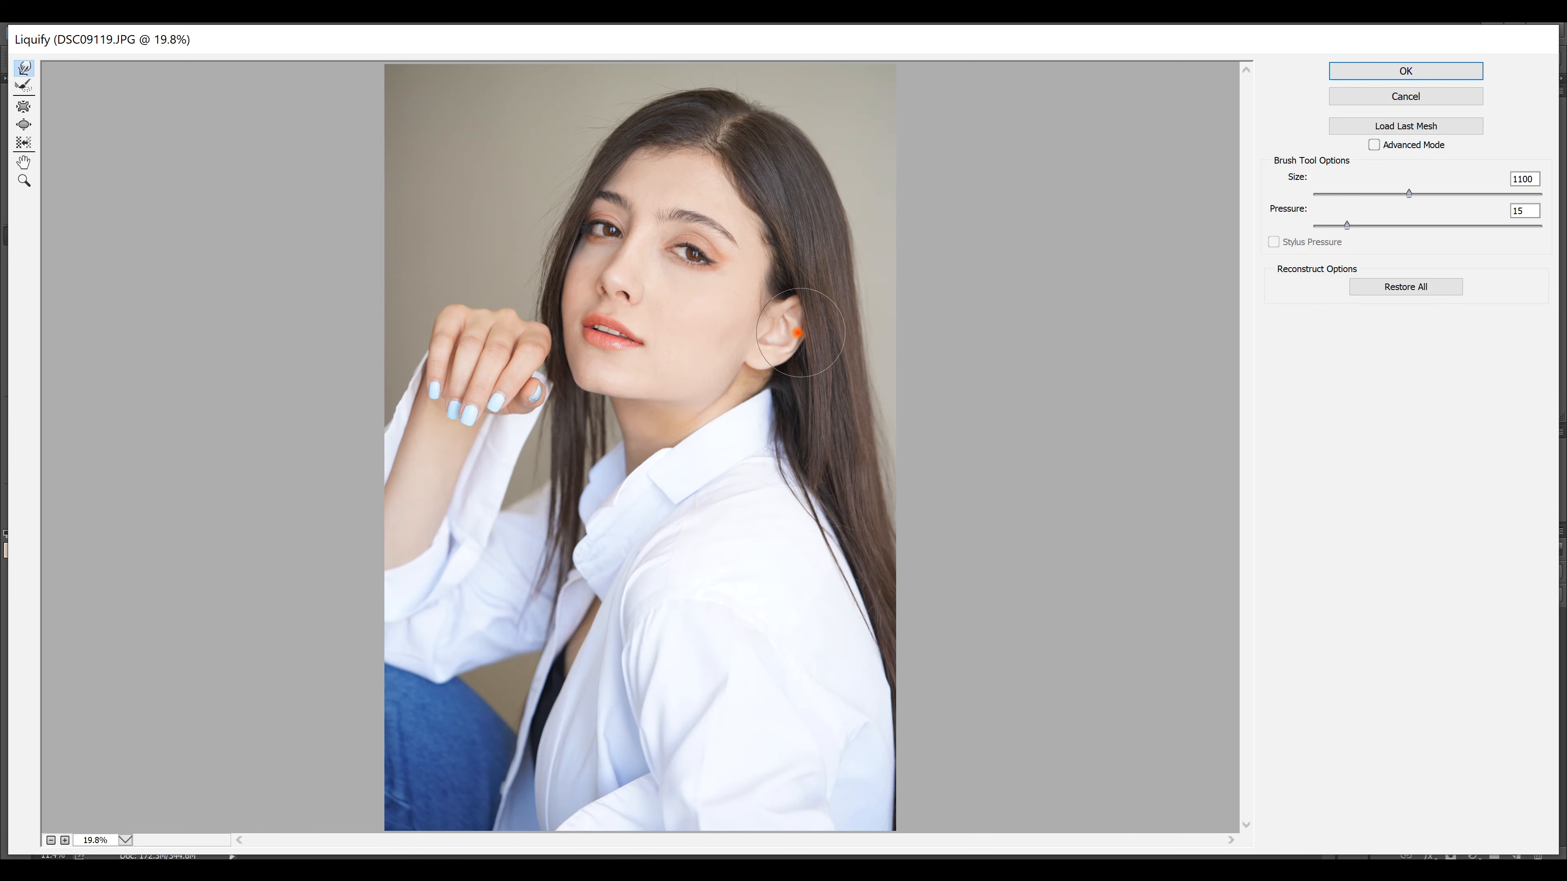
Step: Reduce the Liquify brush size to 700 for finer warping around the eye and face
key(bracketleft)
key(bracketleft)
key(bracketleft)
key(bracketleft)
key(bracketright)
key(bracketright)
key(bracketright)
scroll(726, 186, up, 2)
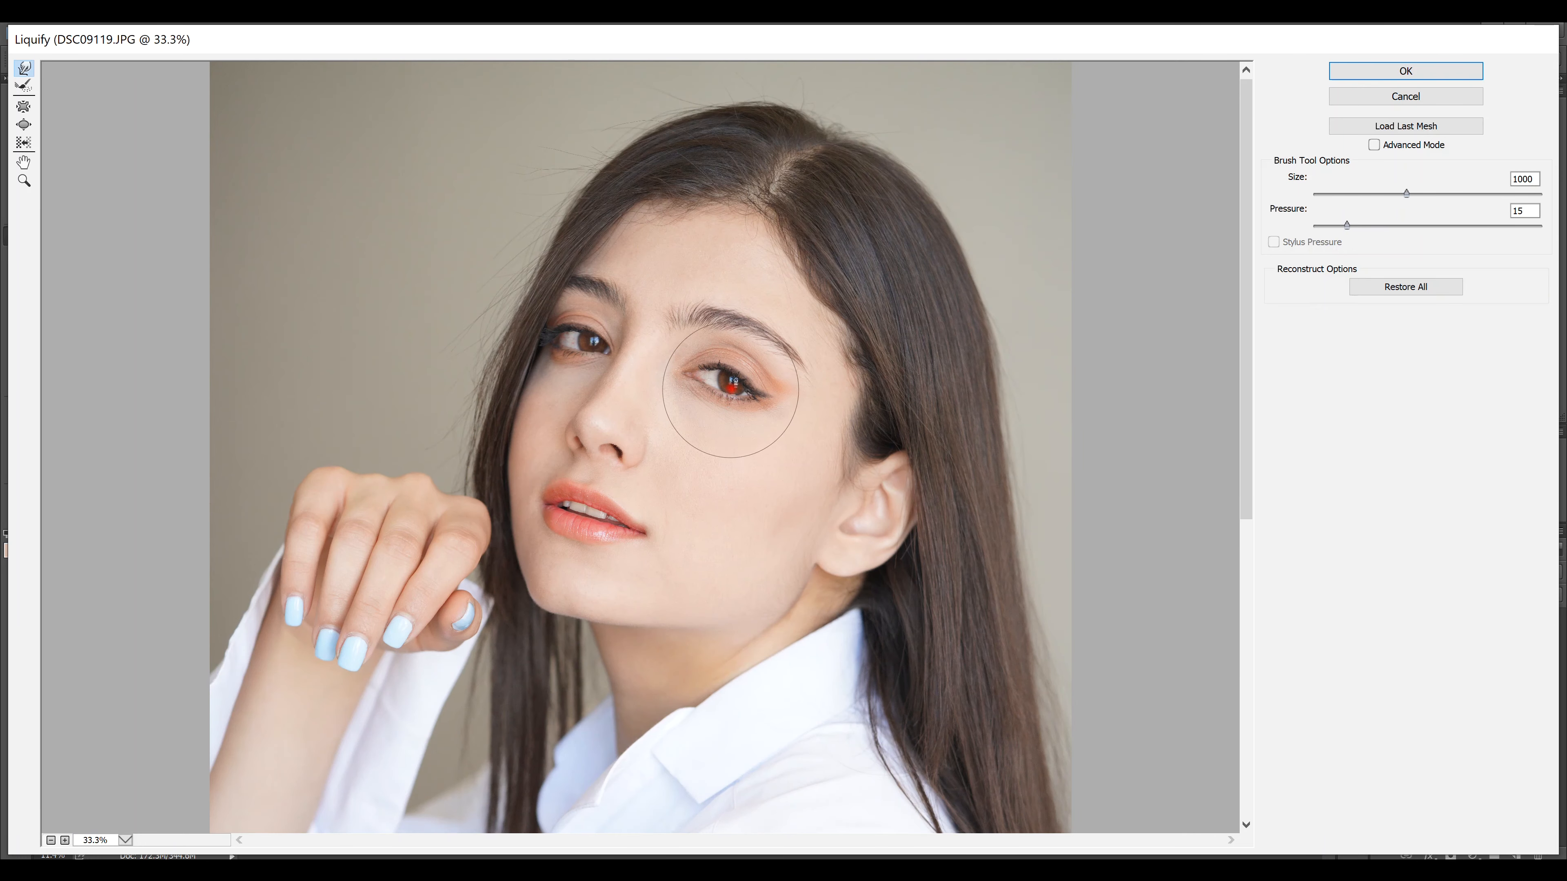
key(bracketleft)
key(bracketleft)
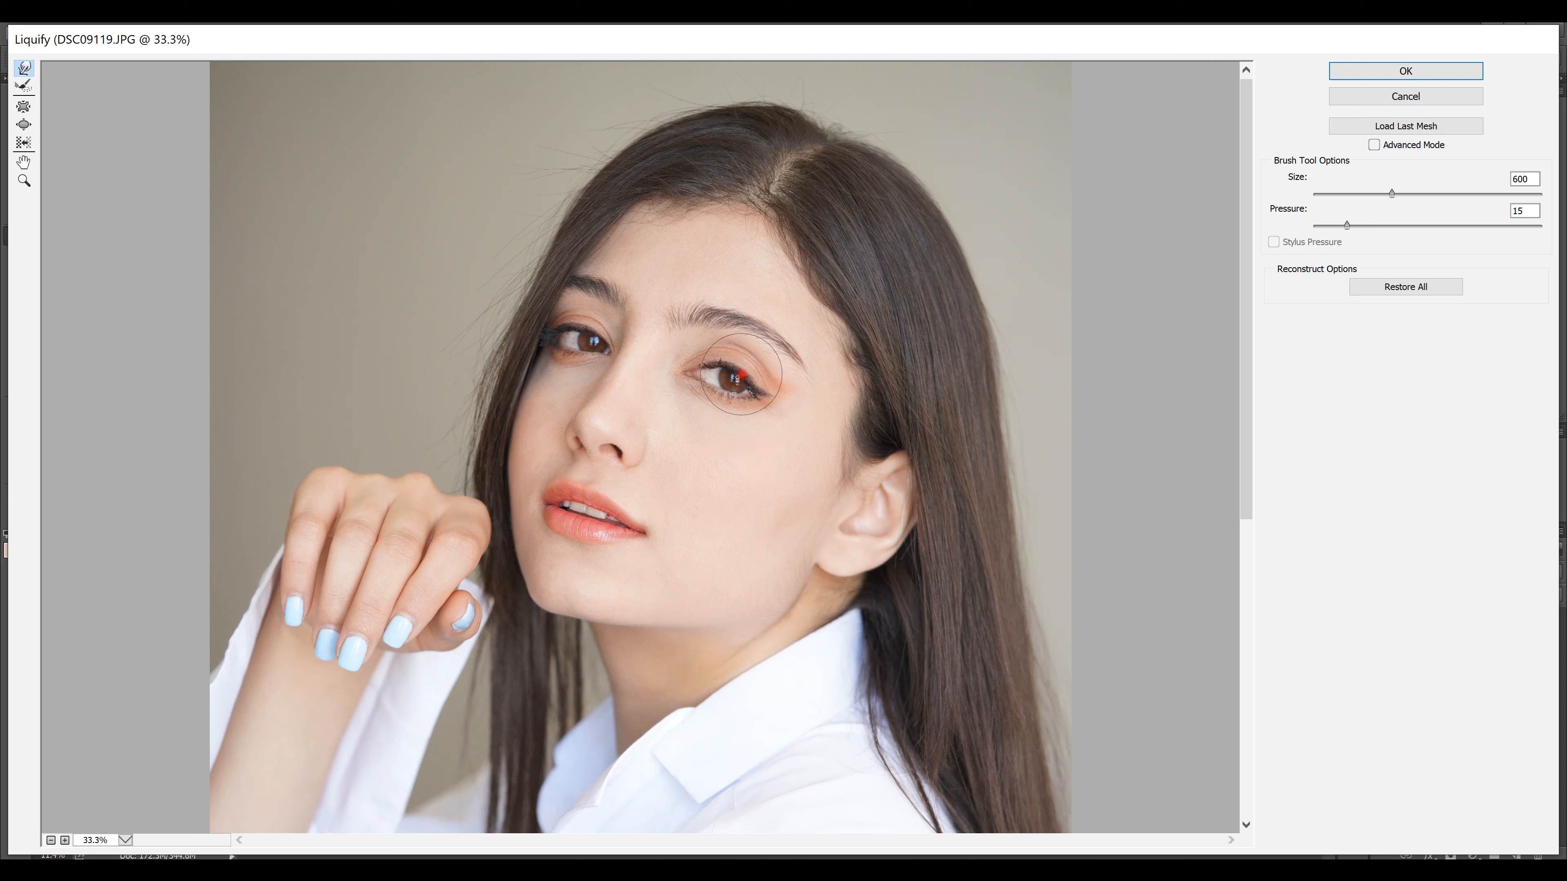
key(bracketright)
key(bracketright)
key(bracketright)
key(bracketleft)
key(bracketleft)
key(bracketleft)
key(bracketleft)
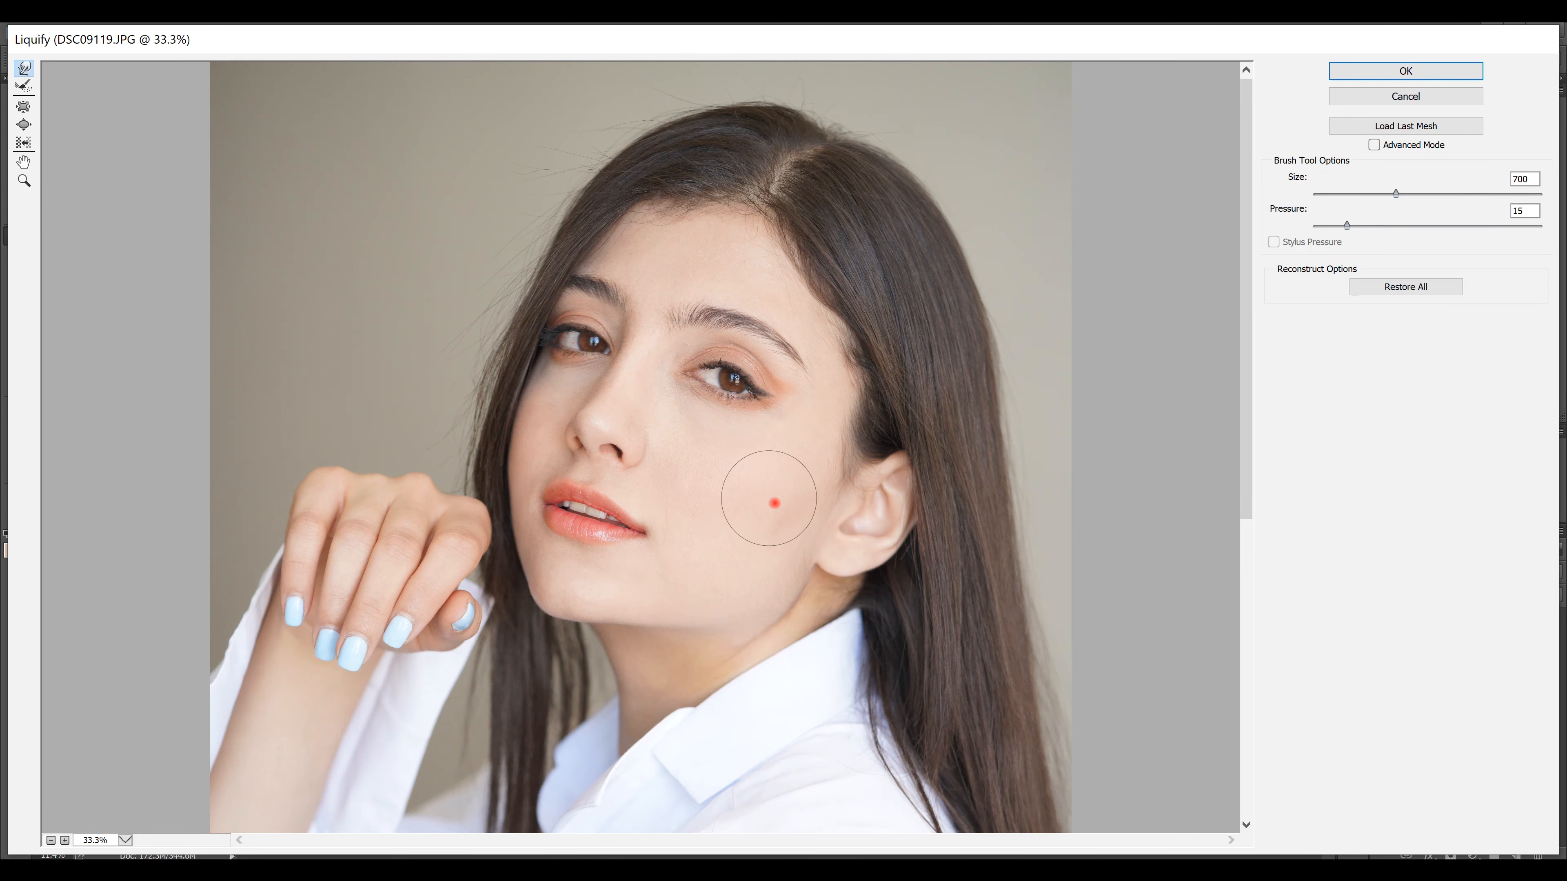
Step: Enlarge the Liquify brush to 1200 and apply the warp to Layer 1
scroll(903, 686, down, 5)
scroll(944, 464, up, 5)
key(bracketright)
key(bracketright)
key(bracketright)
key(bracketright)
key(bracketright)
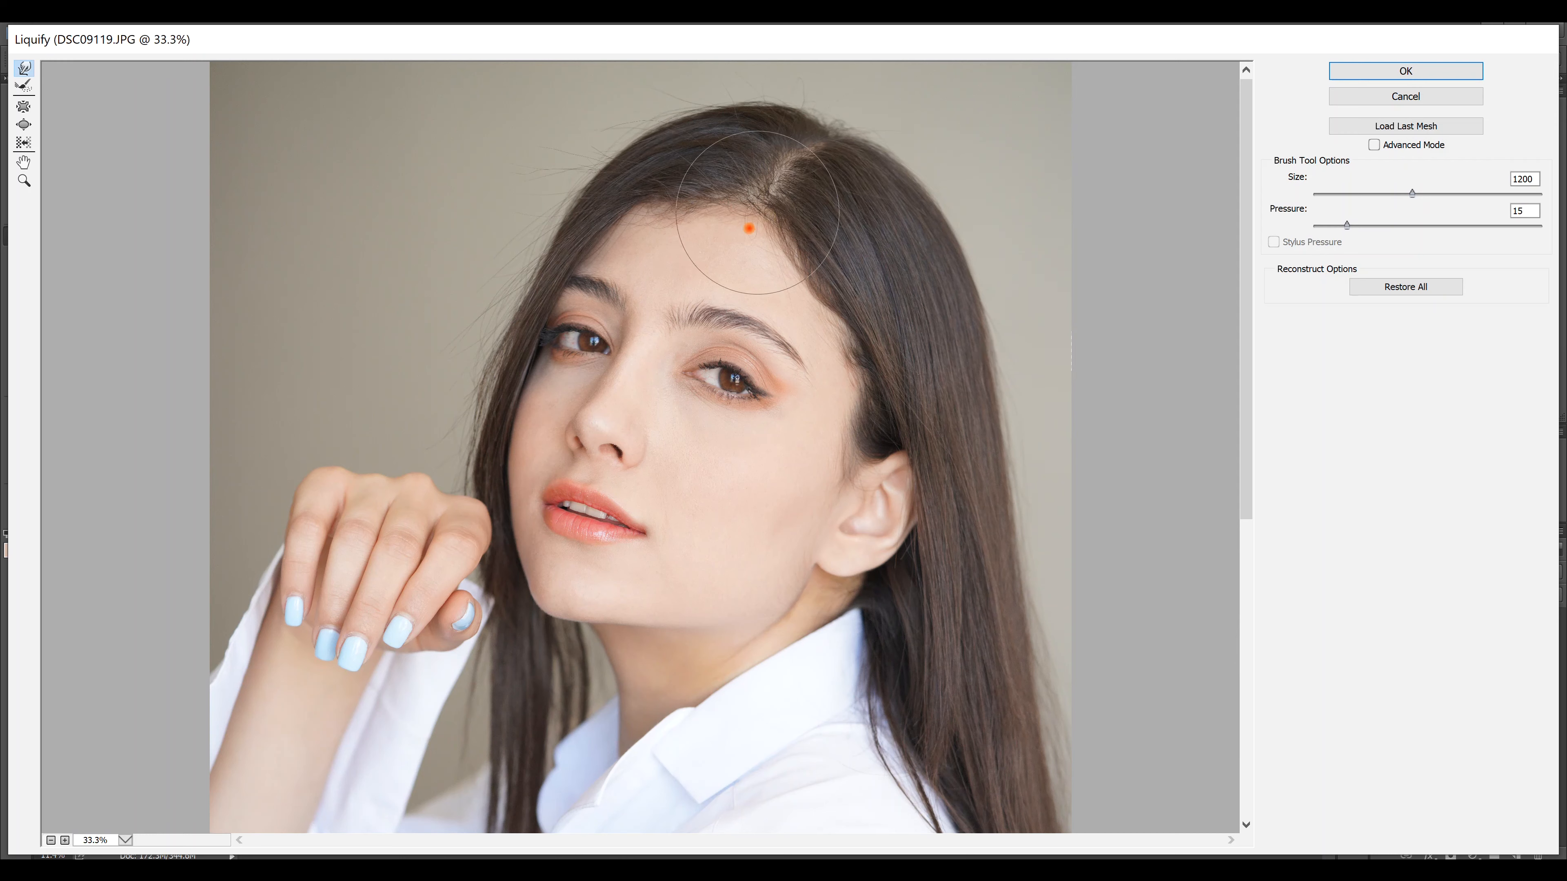
key(Return)
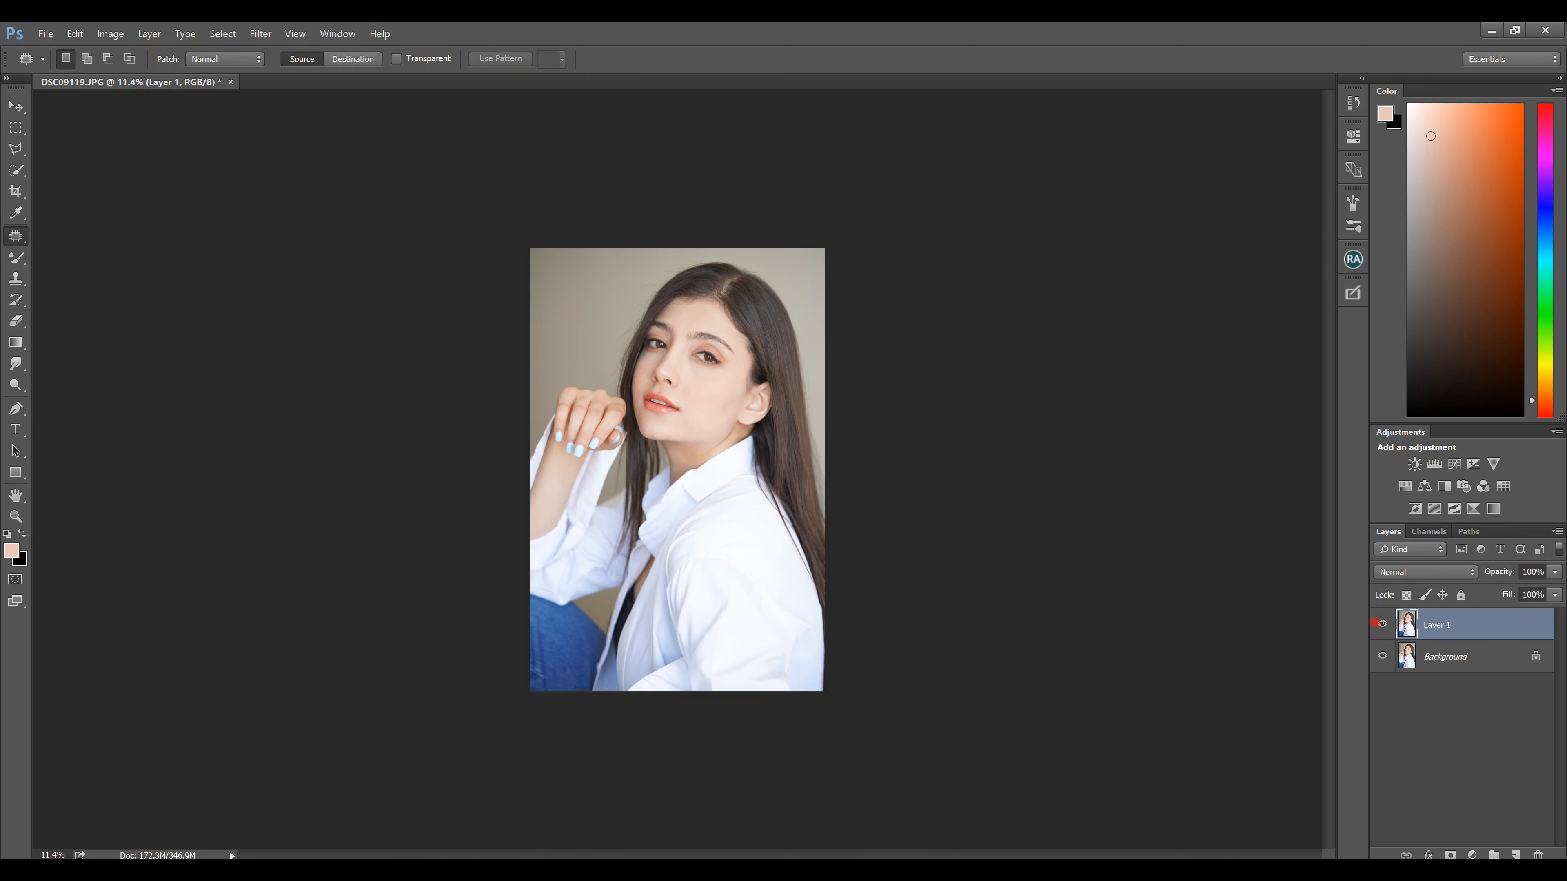
Step: Check the Liquify reshaping against the original by switching Layer 1 off and on
click(1381, 624)
click(1381, 624)
click(1381, 624)
Step: Duplicate Layer 1 twice and rename the upper copy light and the lower copy low
key(ctrl+j)
key(ctrl+j)
double_click(1437, 624)
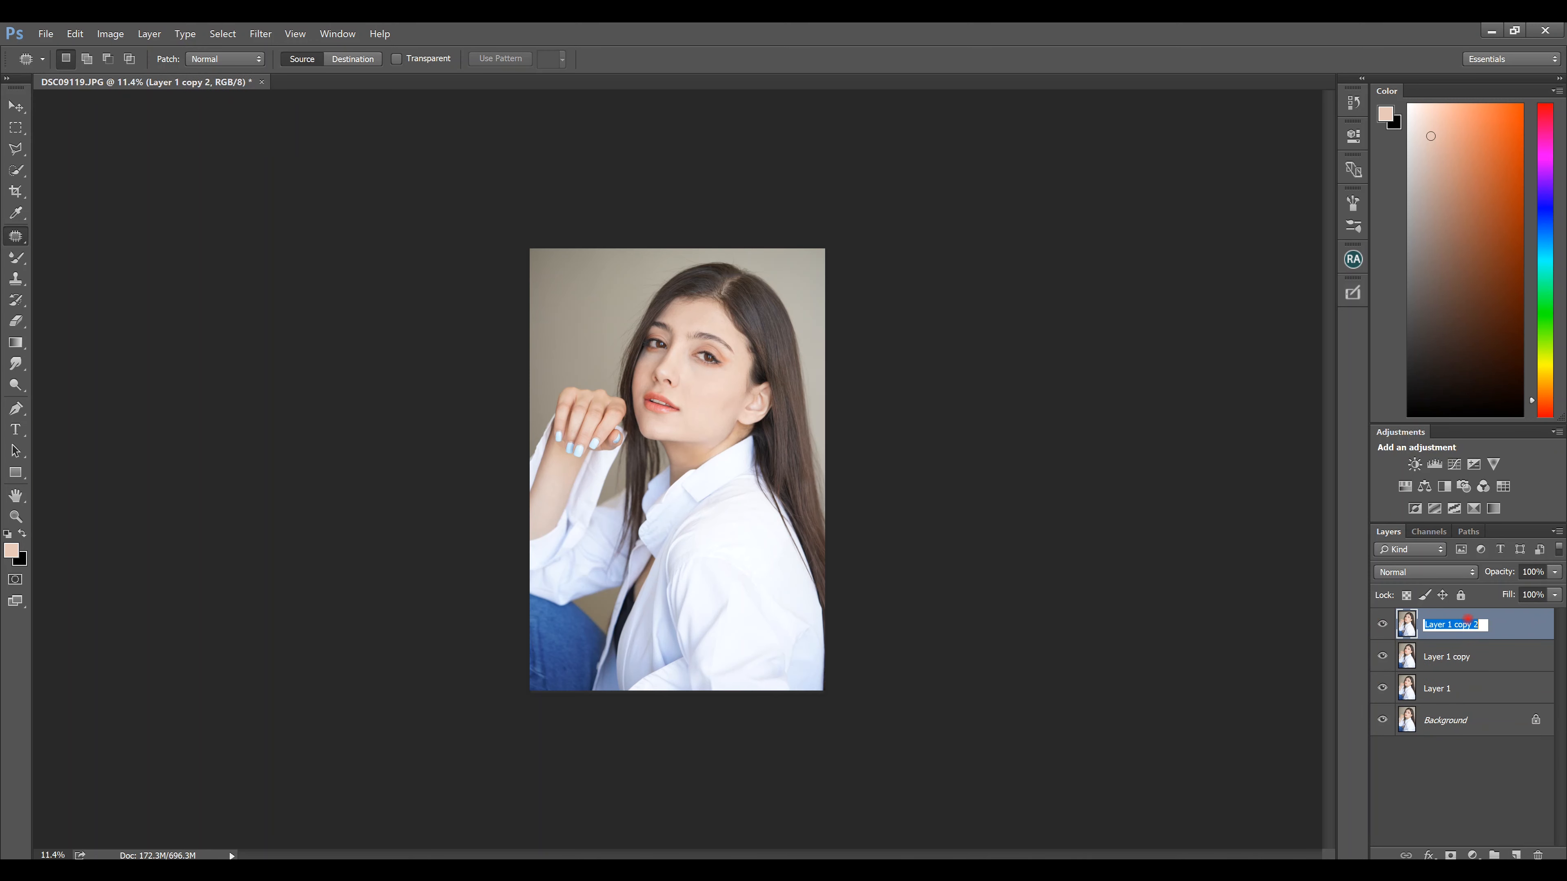
text(light)
double_click(1441, 658)
key(BackSpace)
key(Return)
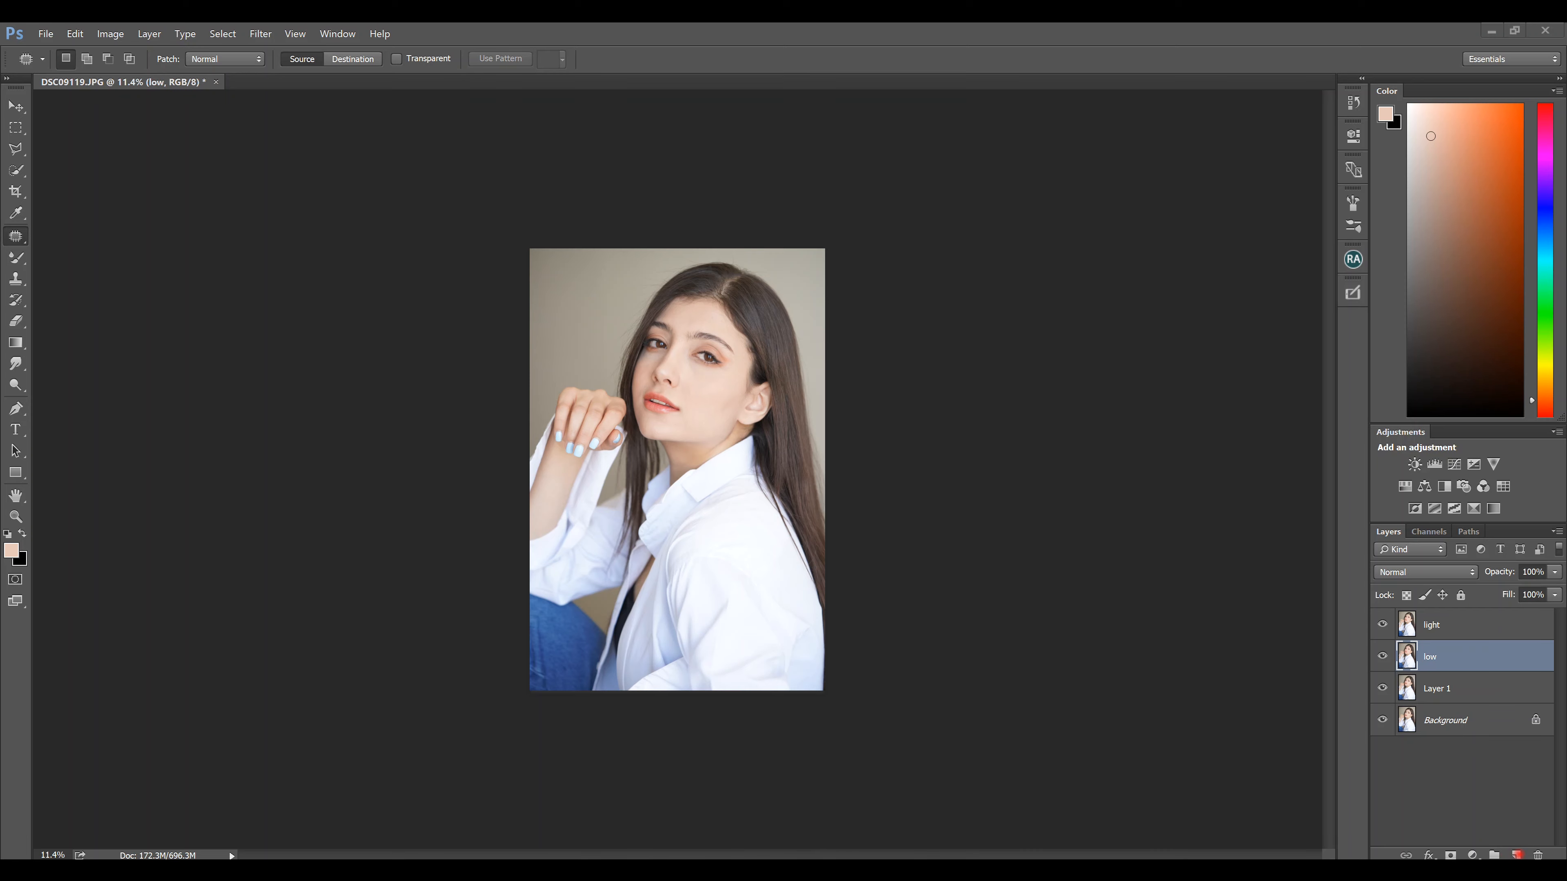
Step: Add an empty layer between low and light, group the three layers, and expand the group
click(1515, 855)
ctrl+click(1459, 626)
ctrl+click(1458, 689)
key(ctrl+g)
click(1401, 618)
Step: Hide the light layer and apply a blur filter to the low layer
click(1425, 643)
click(1382, 644)
click(1443, 707)
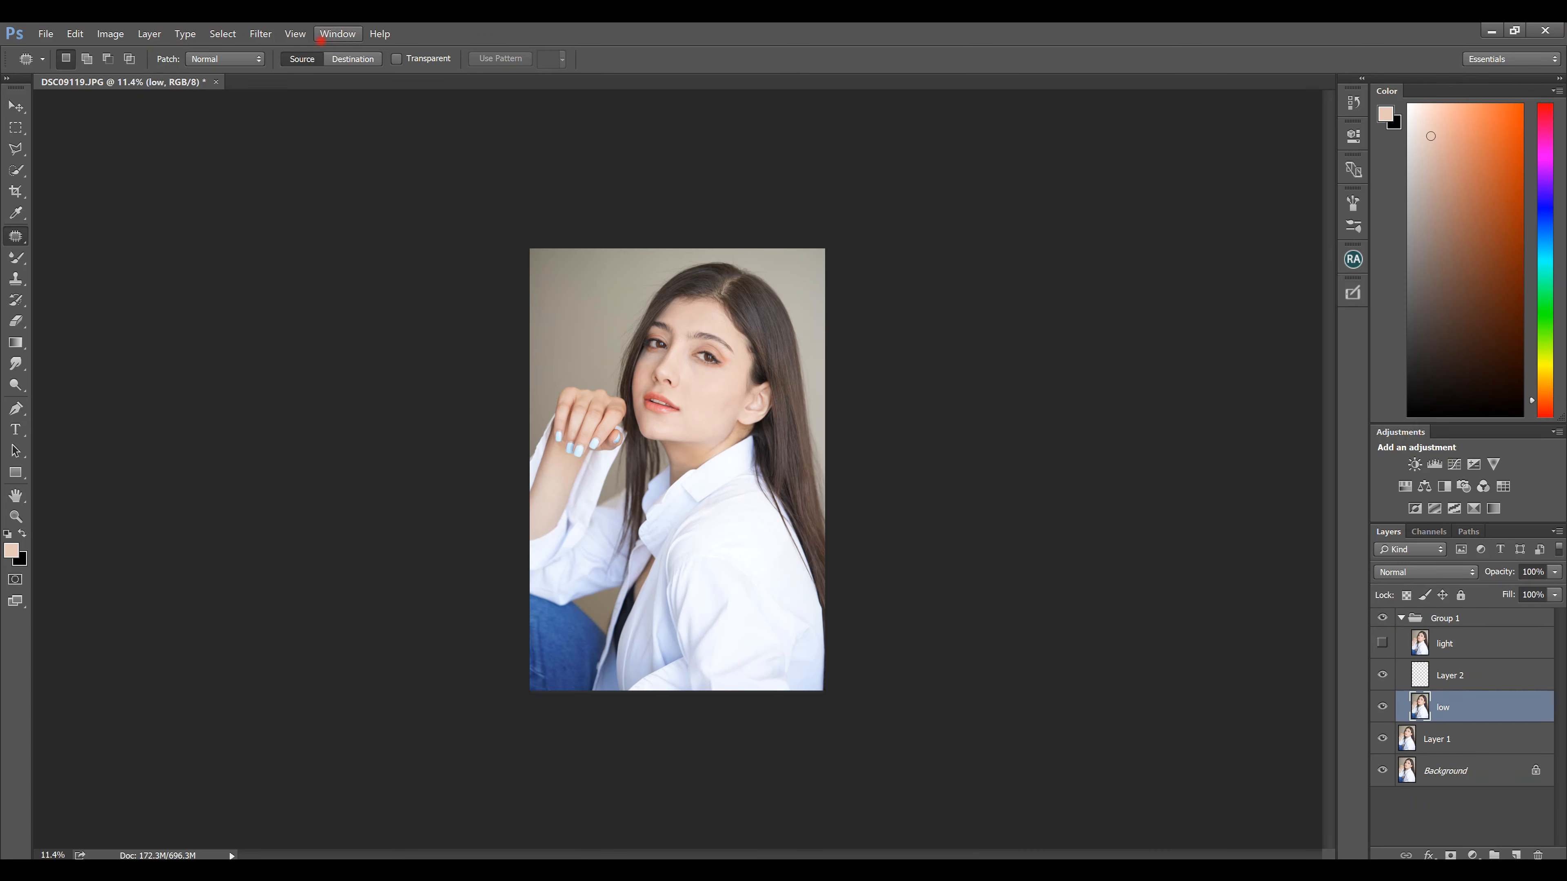
click(260, 33)
mouse_move(290, 246)
click(580, 330)
click(892, 246)
Step: Show the light layer, subtract the low layer from it with Apply Image, and set its blend mode to Linear Light
click(1381, 644)
click(1443, 643)
click(110, 34)
click(142, 311)
drag(740, 231, 997, 231)
click(1006, 288)
click(987, 337)
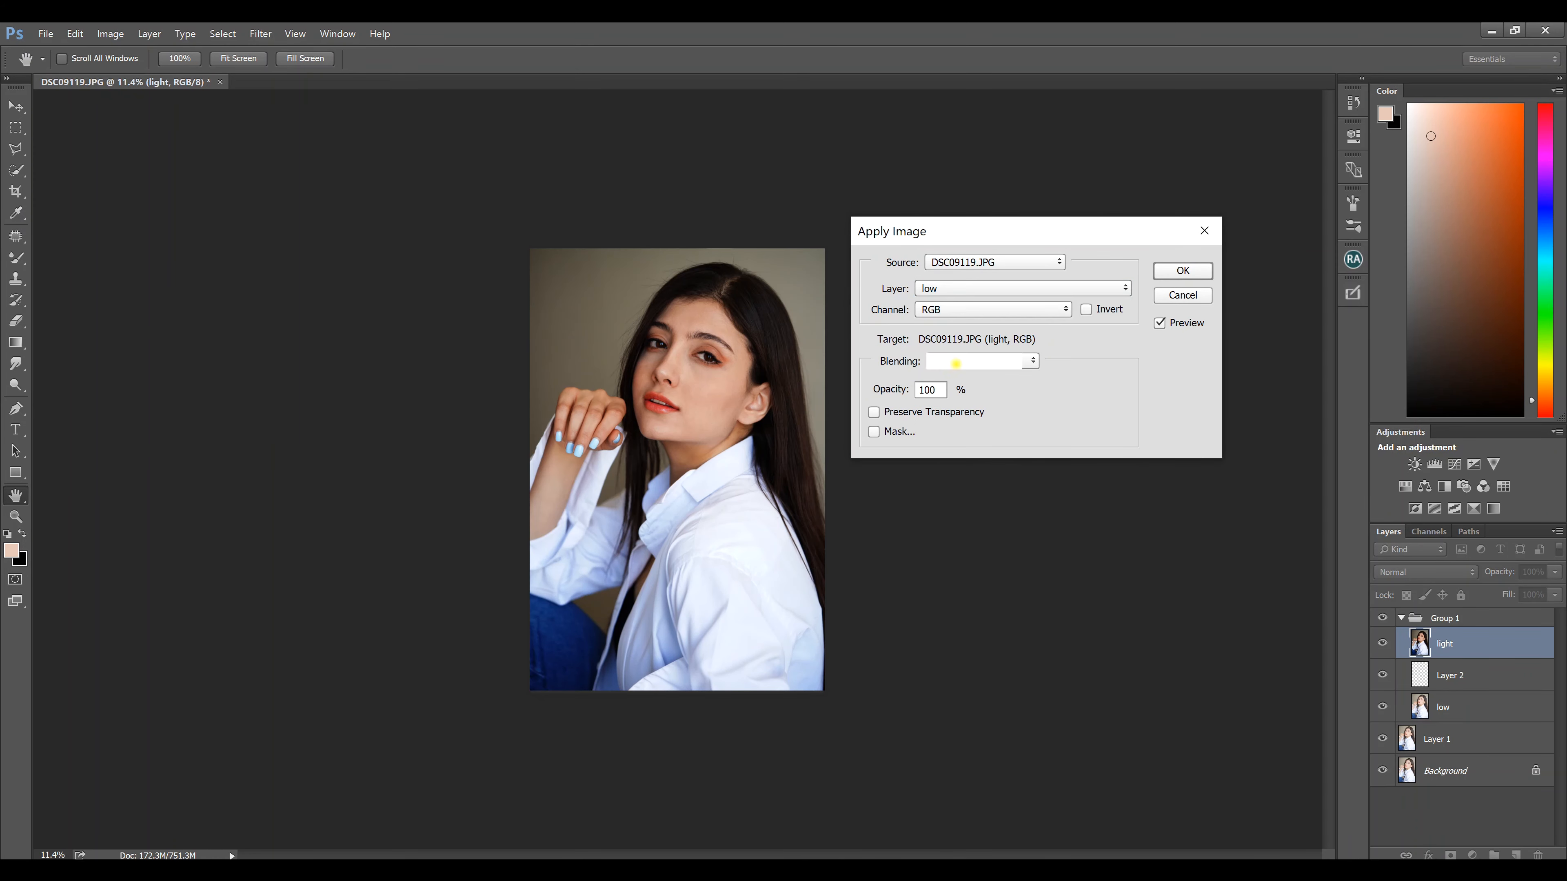
click(981, 361)
click(952, 633)
click(1164, 268)
click(1409, 572)
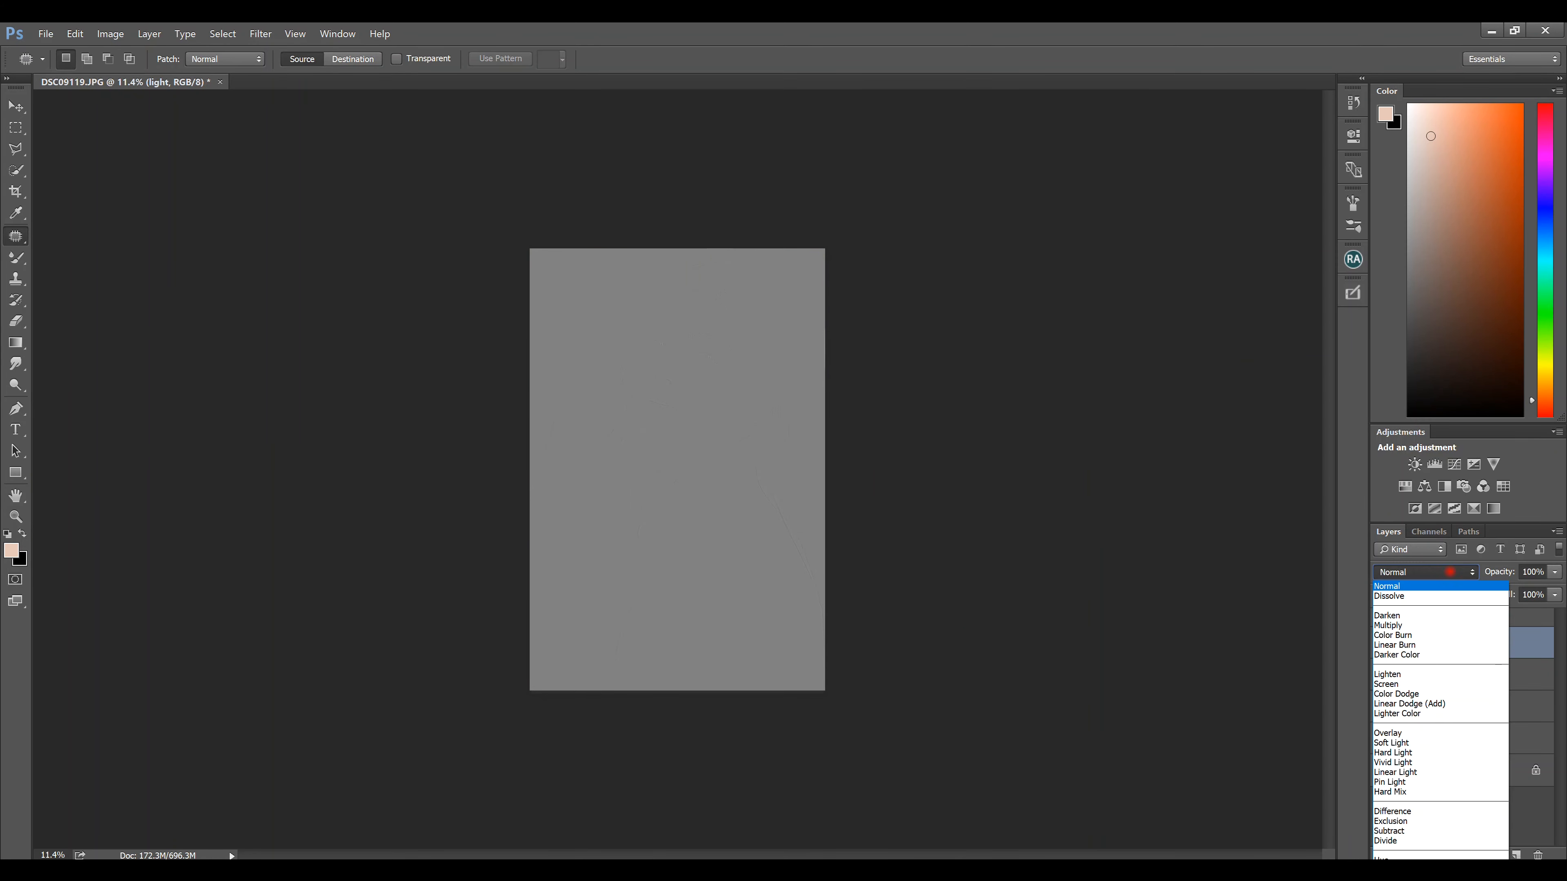
click(1419, 773)
Step: Smooth the skin tones on the low layer with the Mixer Brush at size 500, blending the cheek, jaw and chin
click(1443, 707)
click(16, 257)
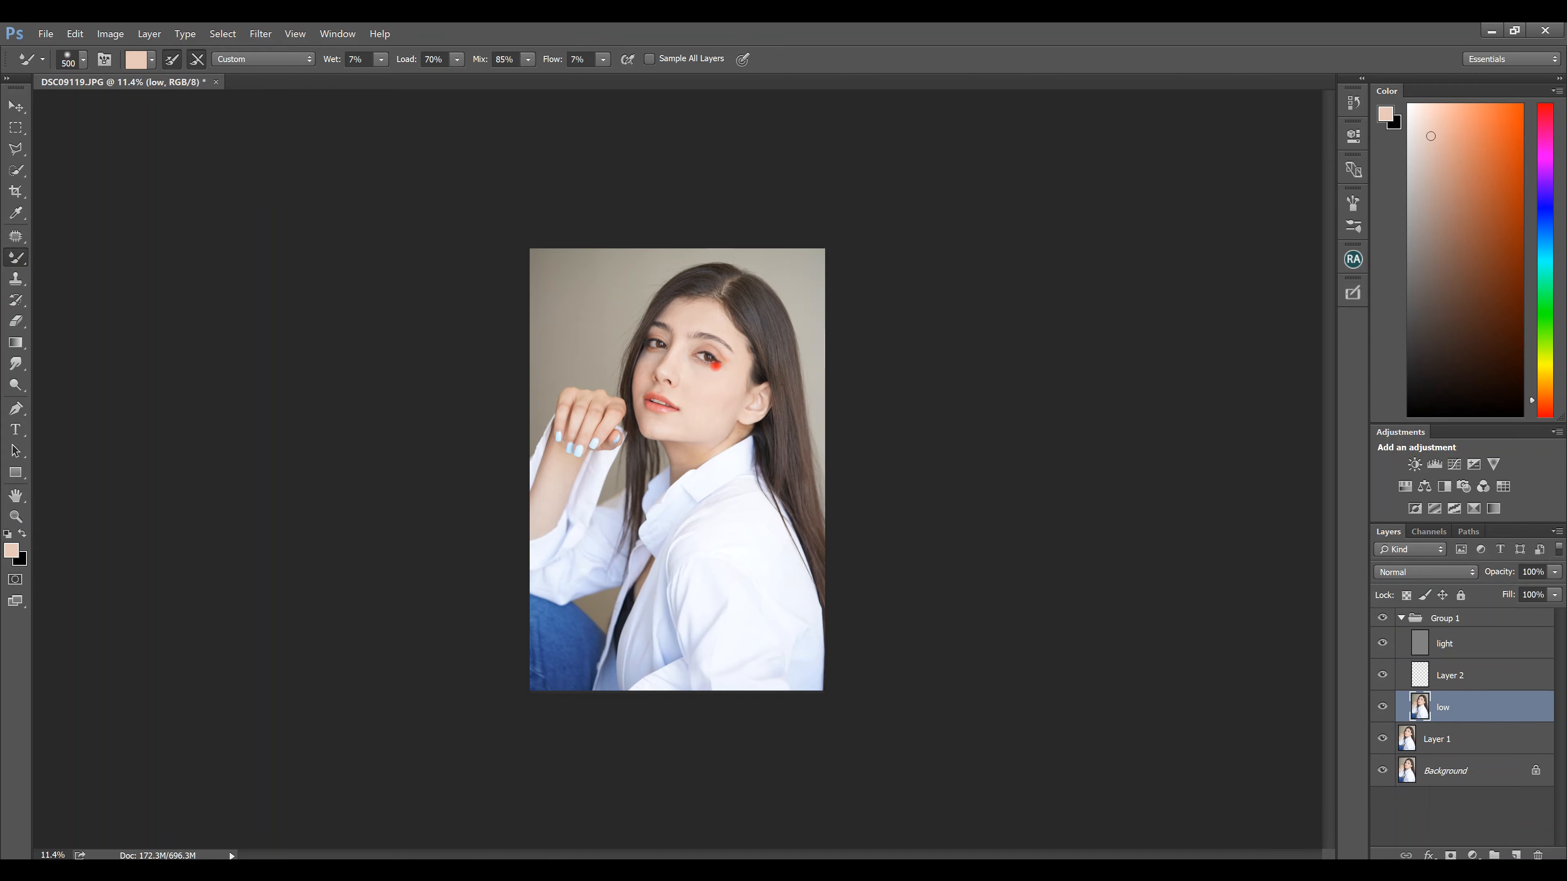
drag(720, 324, 808, 324)
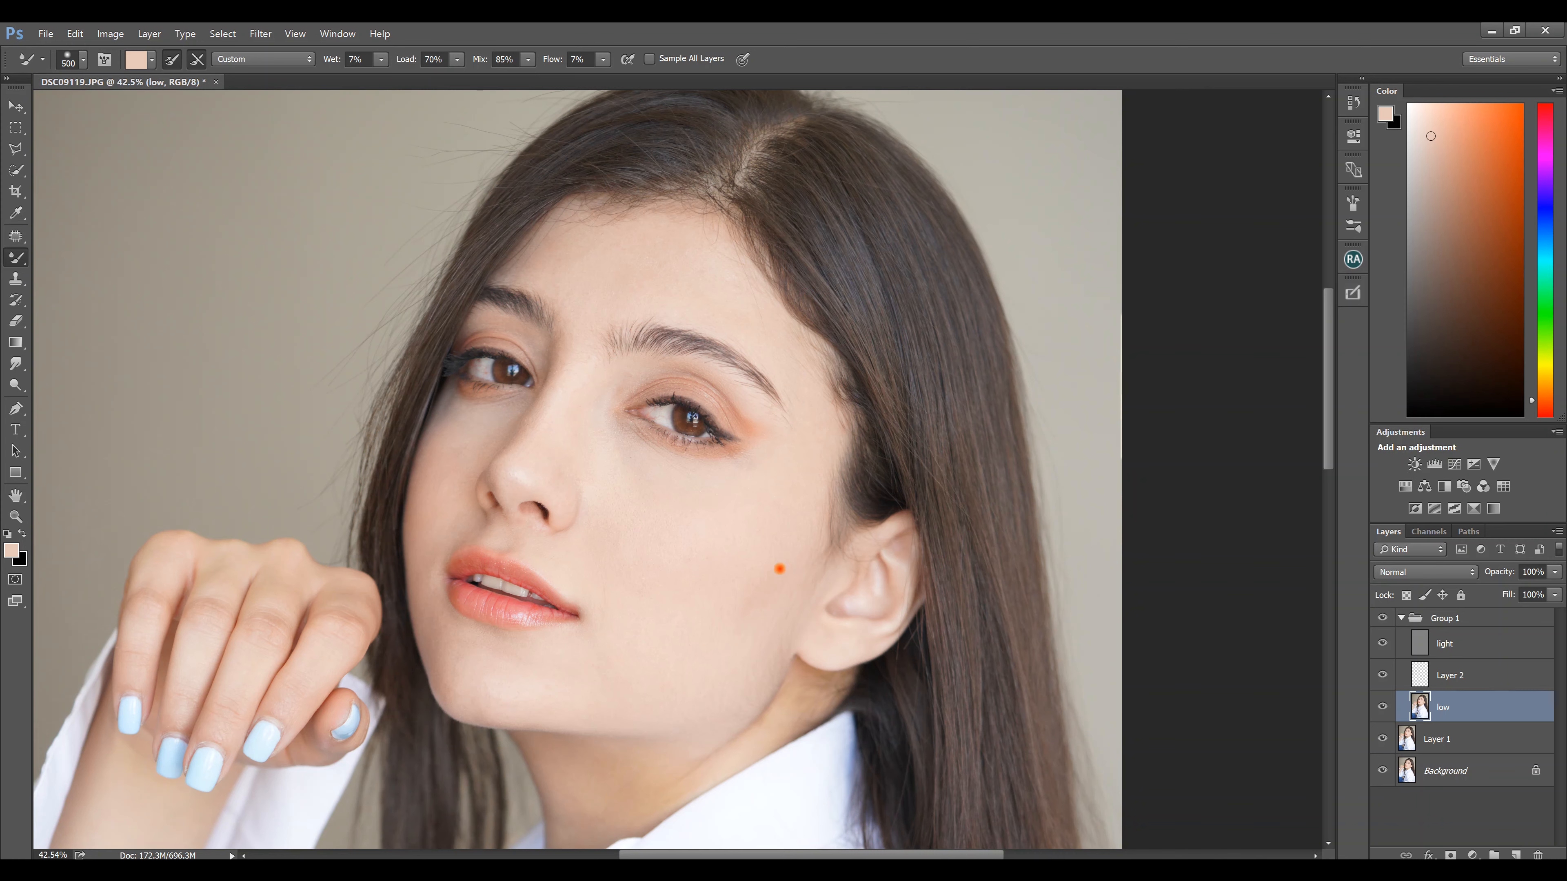
drag(695, 676, 687, 684)
drag(544, 684, 491, 689)
mouse_move(521, 687)
mouse_down()
mouse_move(610, 664)
mouse_move(555, 671)
mouse_move(598, 668)
mouse_move(554, 694)
mouse_move(536, 675)
mouse_move(480, 675)
mouse_move(520, 685)
mouse_up()
Step: Compare the skin smoothing before and after by toggling the low layer and Group 1
click(1381, 708)
click(1381, 708)
click(1382, 617)
click(1383, 617)
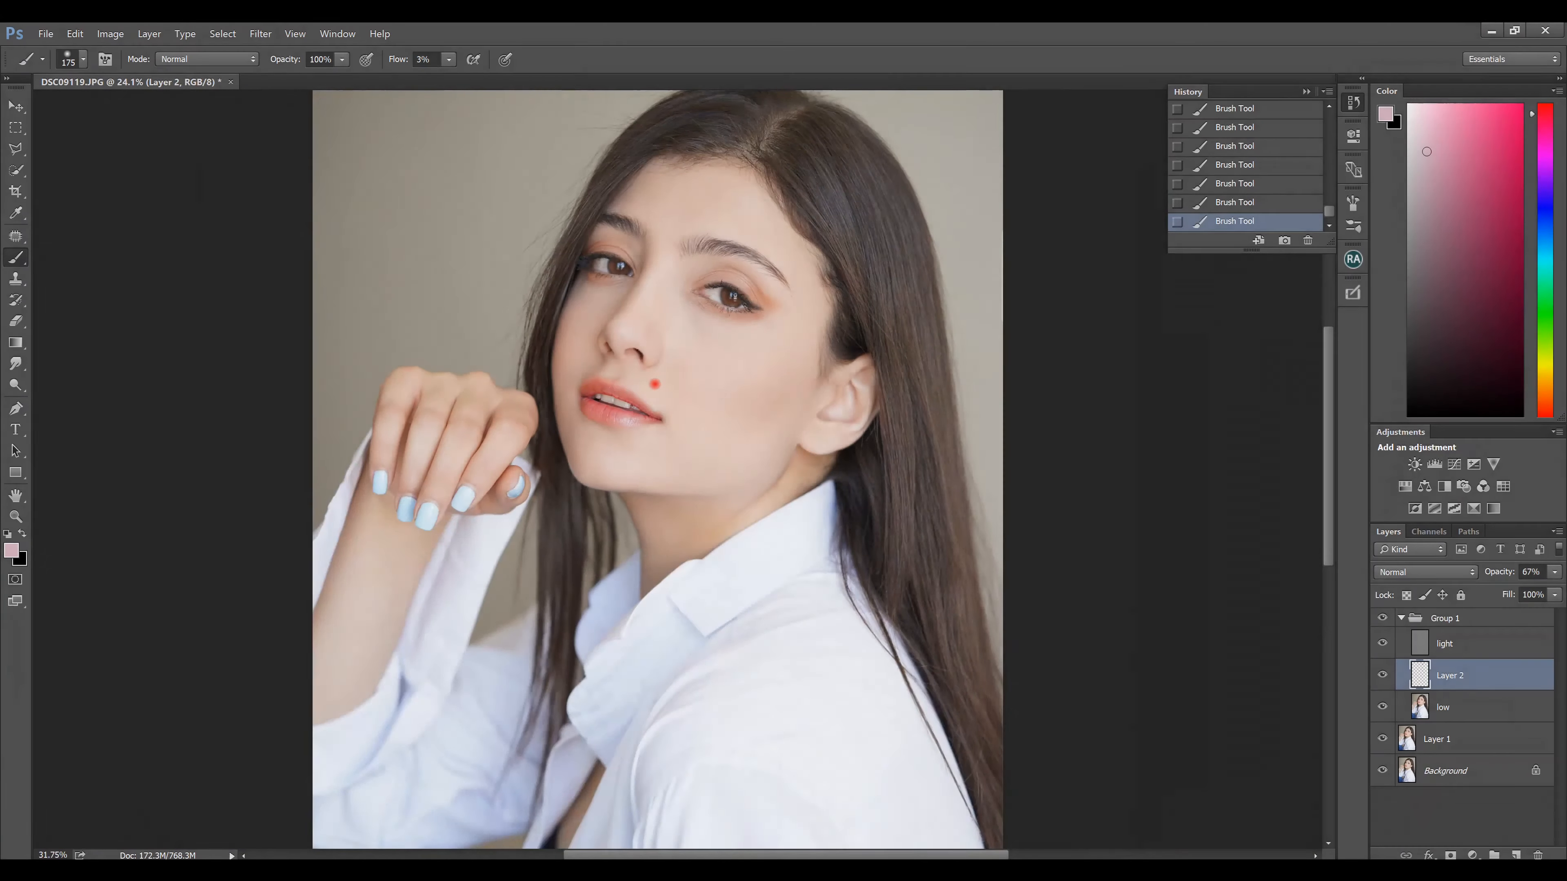
Step: Collapse Group 1 and add two Curves adjustment layers above it, the lower one brightening and the upper one darkening the image
scroll(654, 384, down, 5)
scroll(660, 383, up, 4)
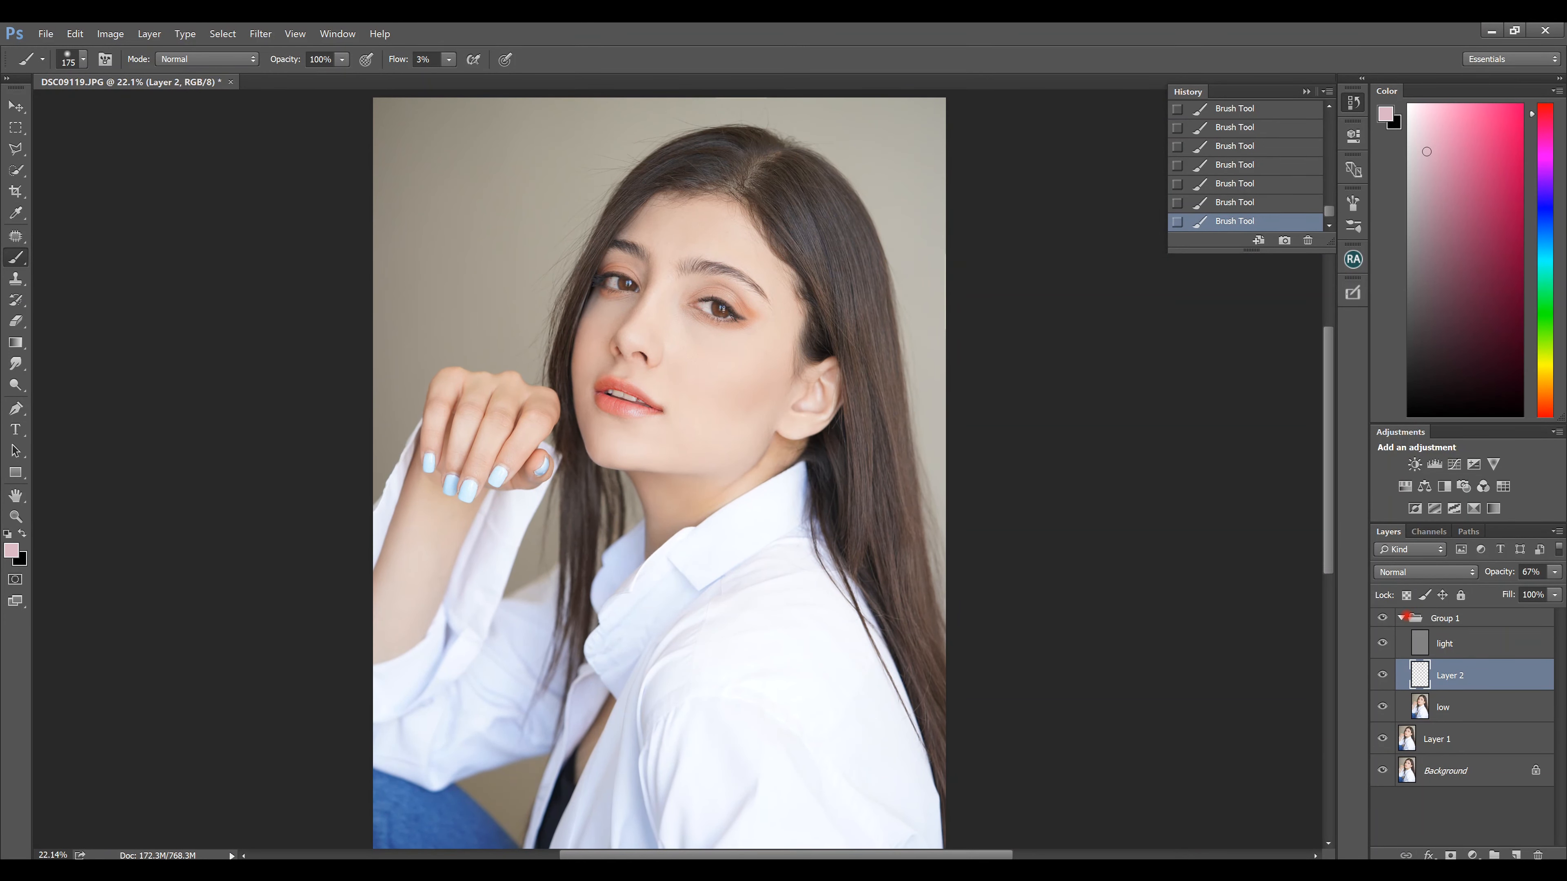
click(1401, 617)
click(1473, 855)
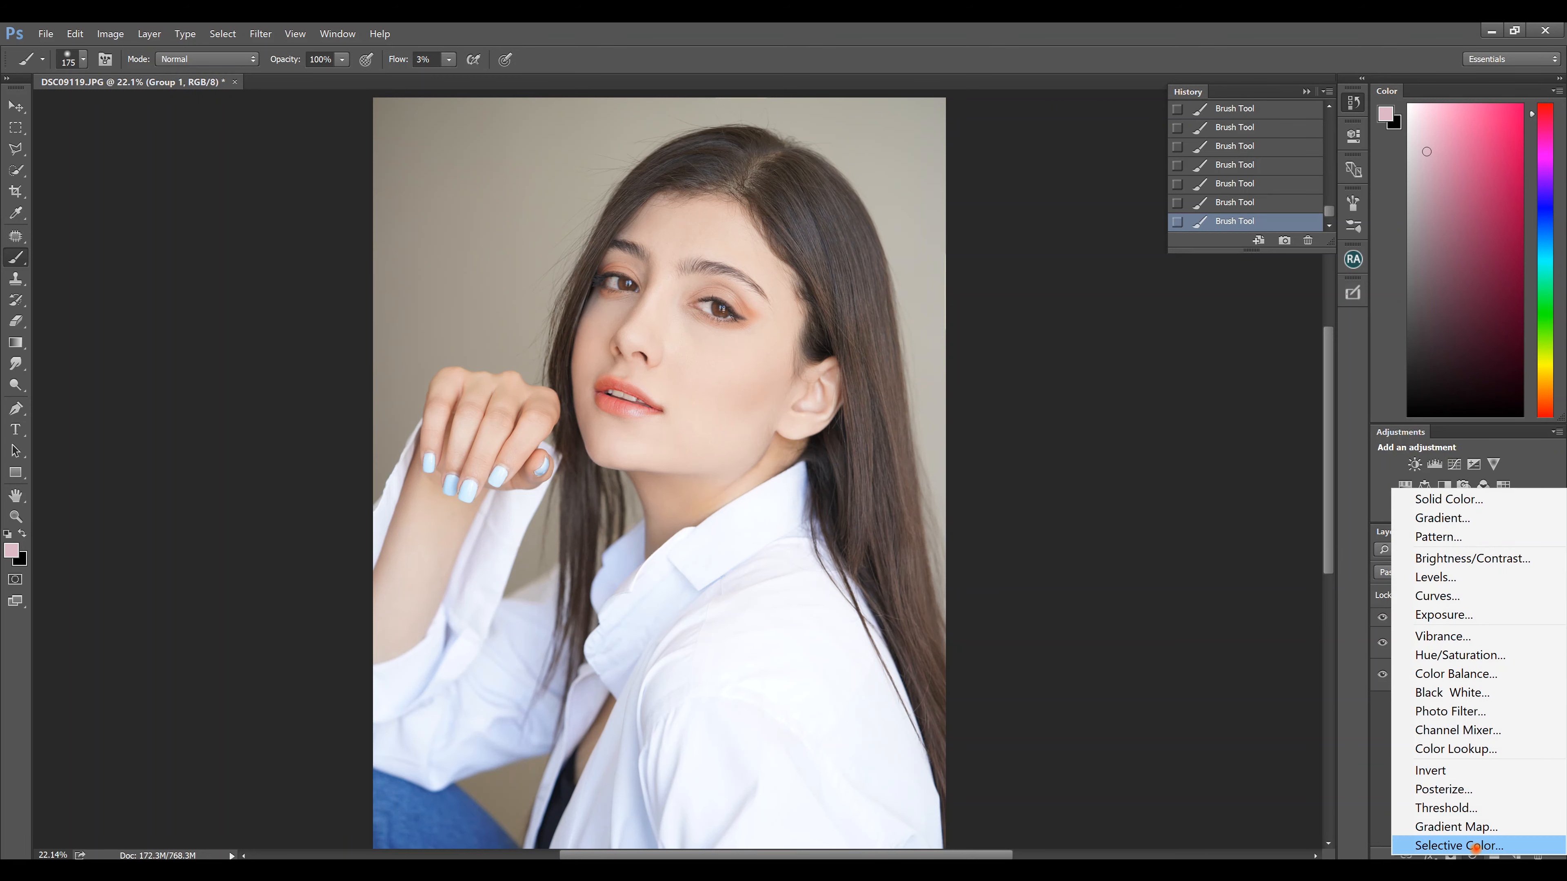
click(1434, 597)
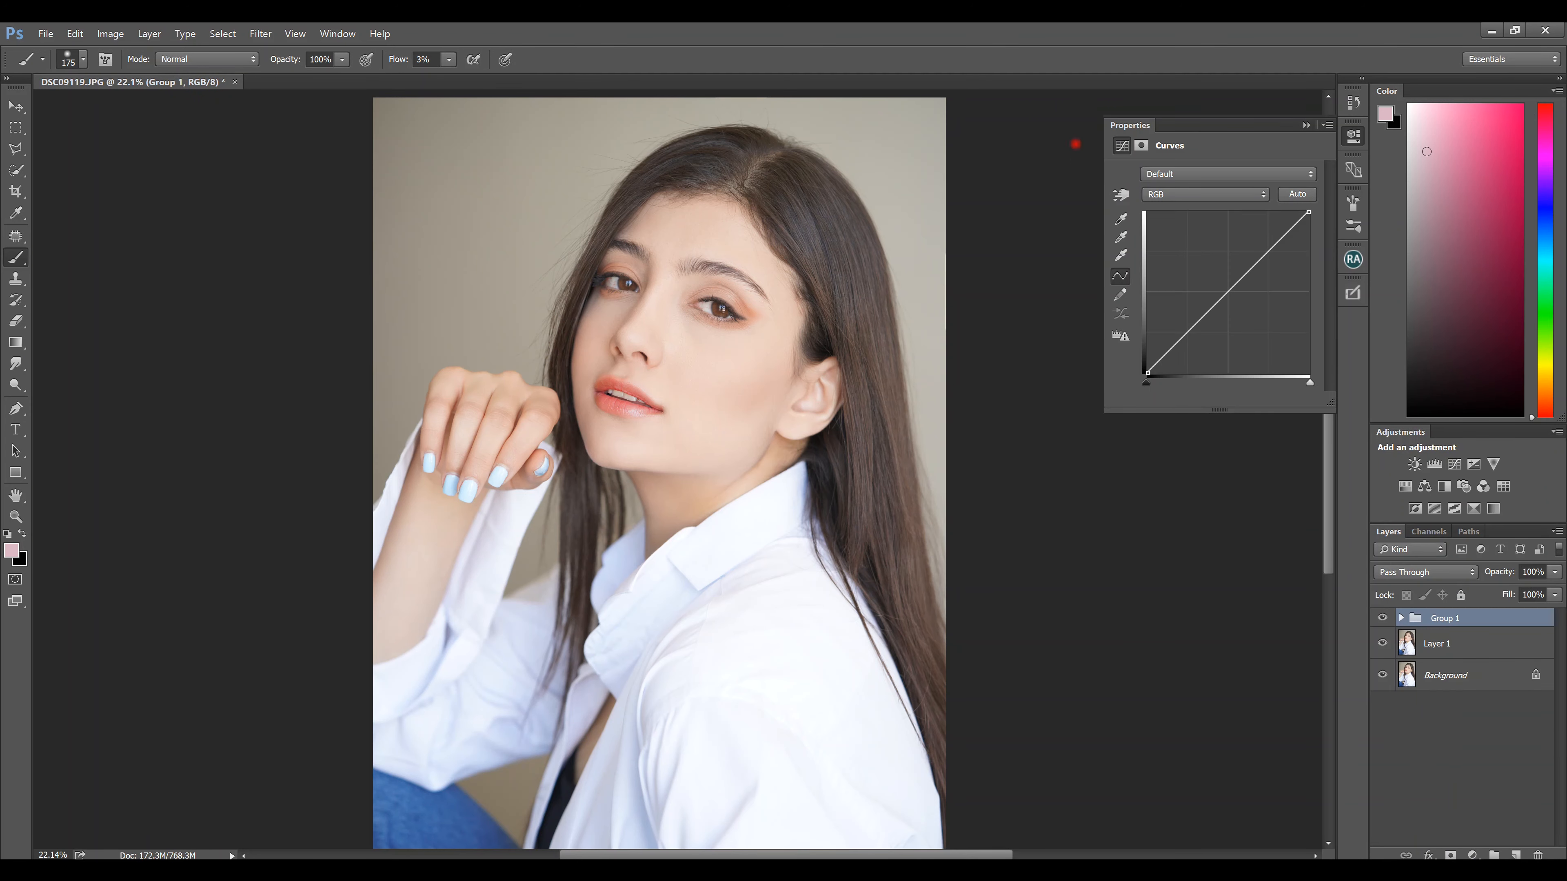
drag(1207, 287, 1257, 316)
click(1473, 855)
click(1435, 596)
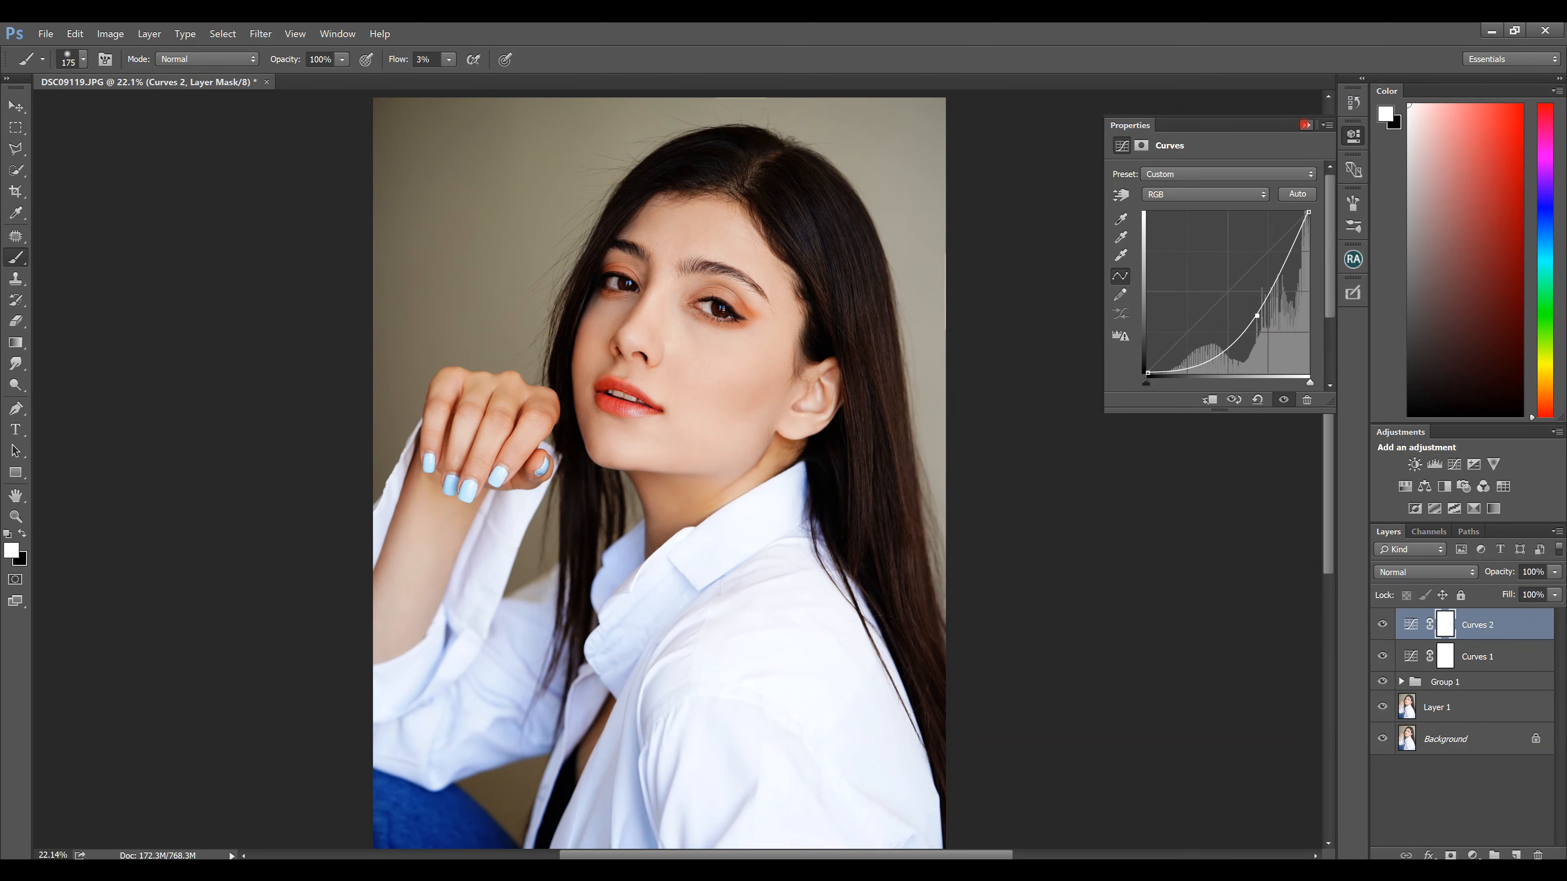
Step: Invert the masks of Curves 2 and Curves 1 to black
click(1458, 633)
key(ctrl+i)
click(1450, 656)
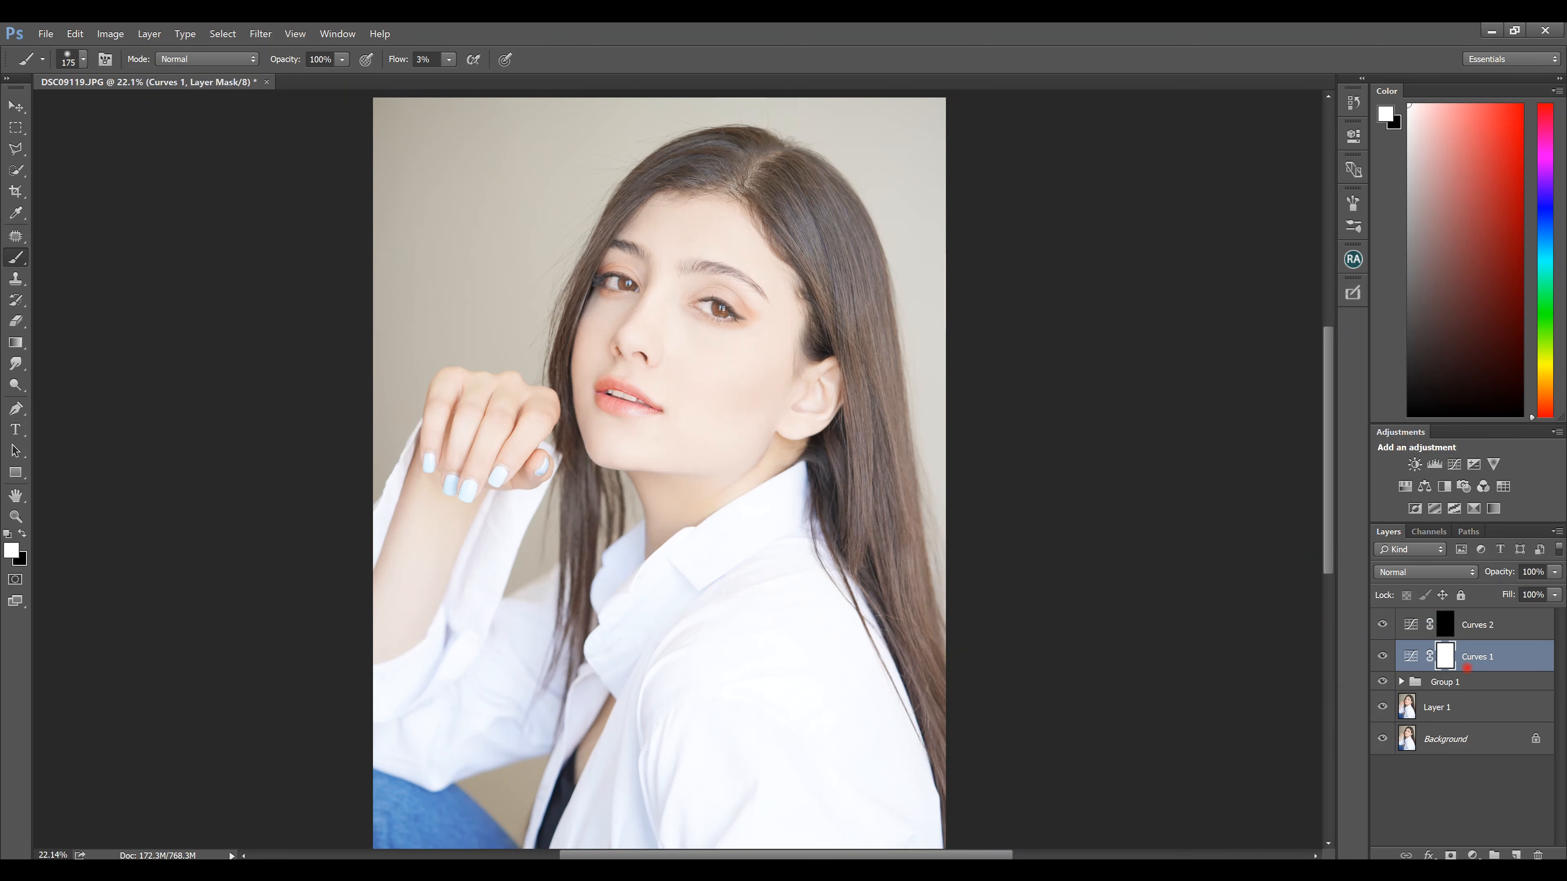
key(ctrl+i)
Step: Select Curves 2 and add the Beauty Retouch Solar Curve visual aid over the image
click(1453, 628)
click(1353, 259)
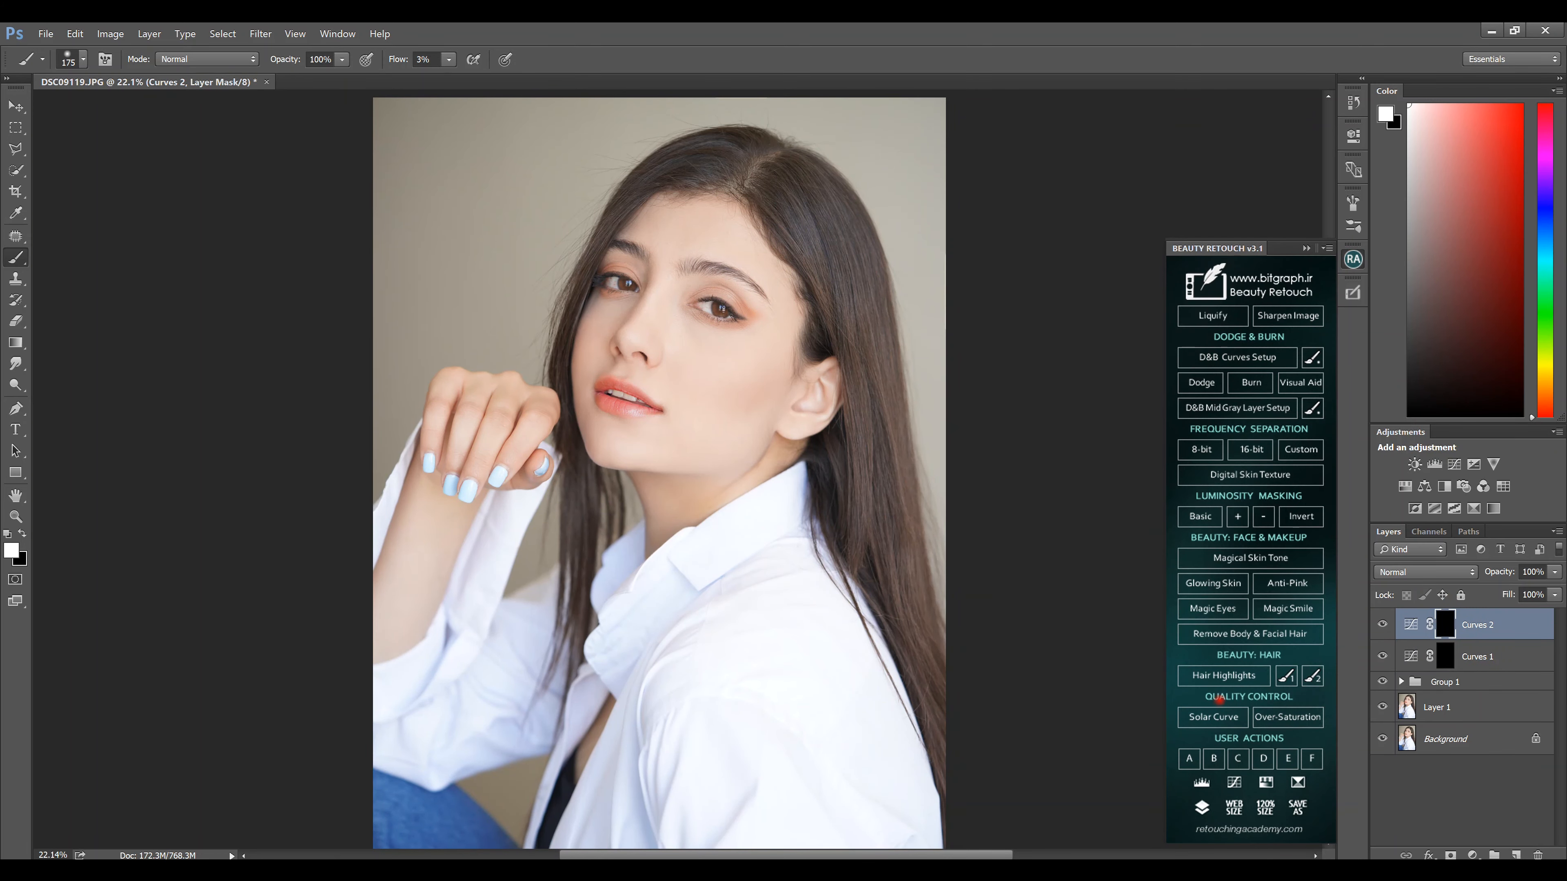
click(1212, 717)
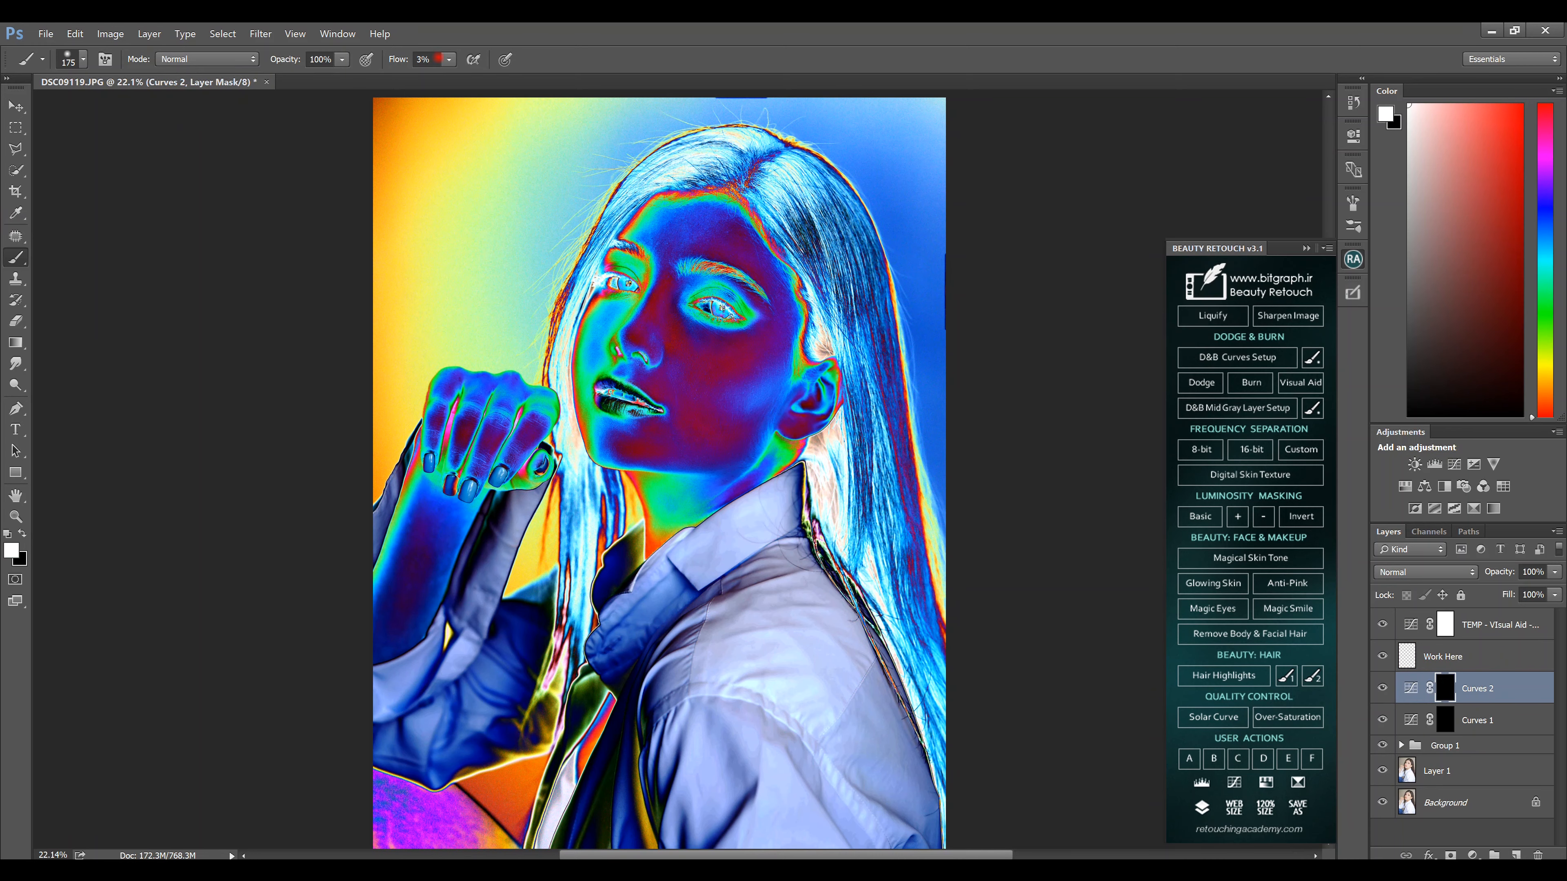
Step: Paint white at 3% flow on the Curves 2 mask along the hairline, temple and far cheek, and hide the visual aid layer
scroll(650, 200, up, 2)
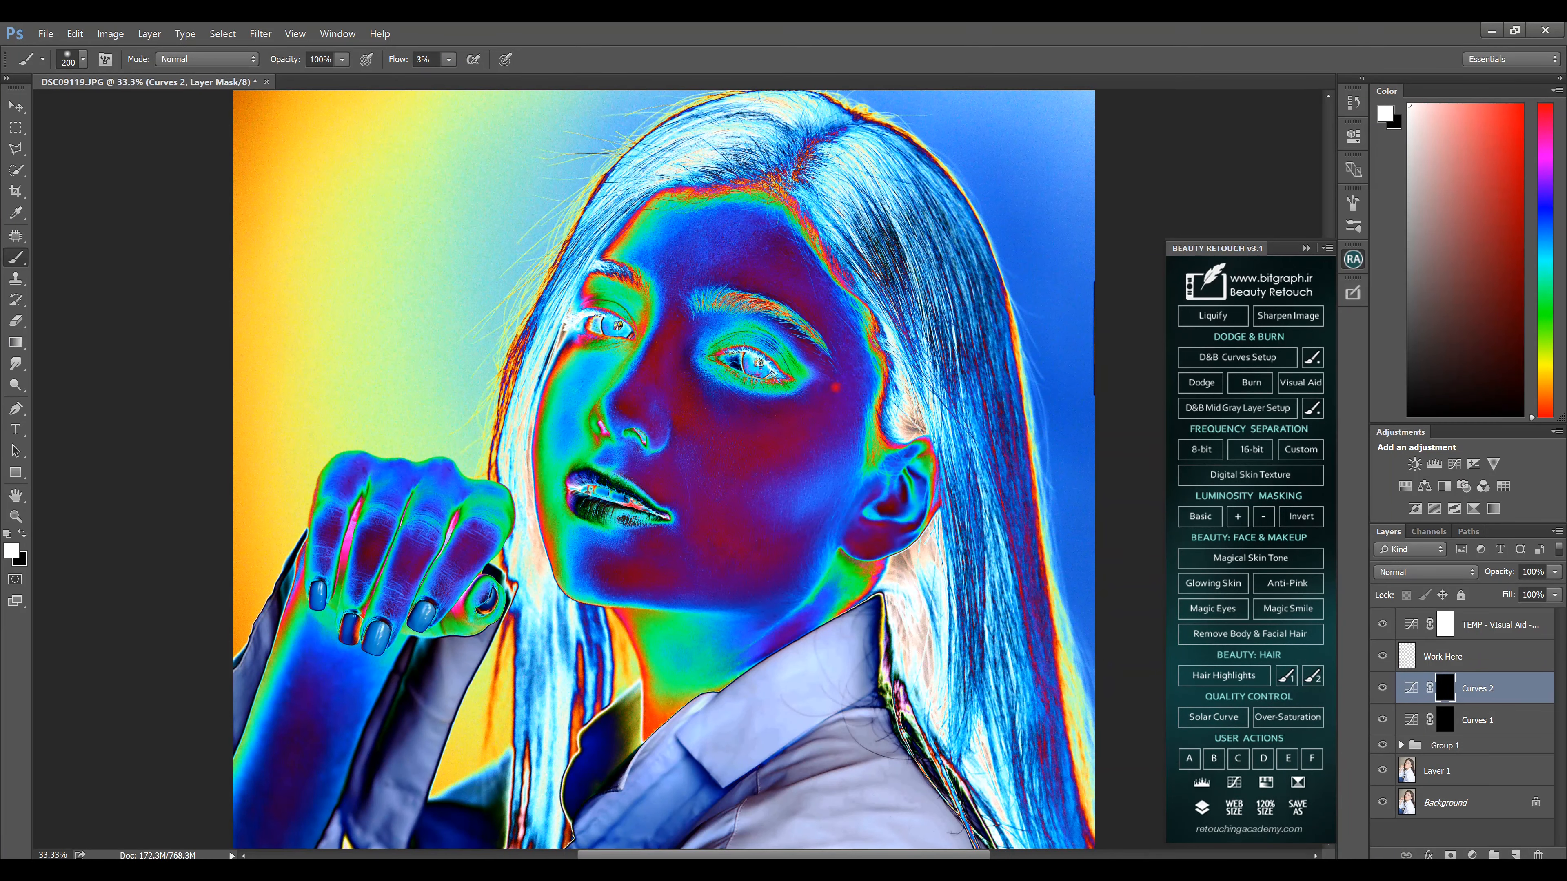
mouse_move(740, 196)
mouse_down()
mouse_move(719, 213)
mouse_move(665, 199)
mouse_move(614, 243)
mouse_up()
mouse_move(788, 207)
mouse_down()
mouse_move(821, 228)
mouse_move(851, 309)
mouse_move(864, 395)
mouse_move(849, 466)
mouse_up()
drag(523, 475, 559, 352)
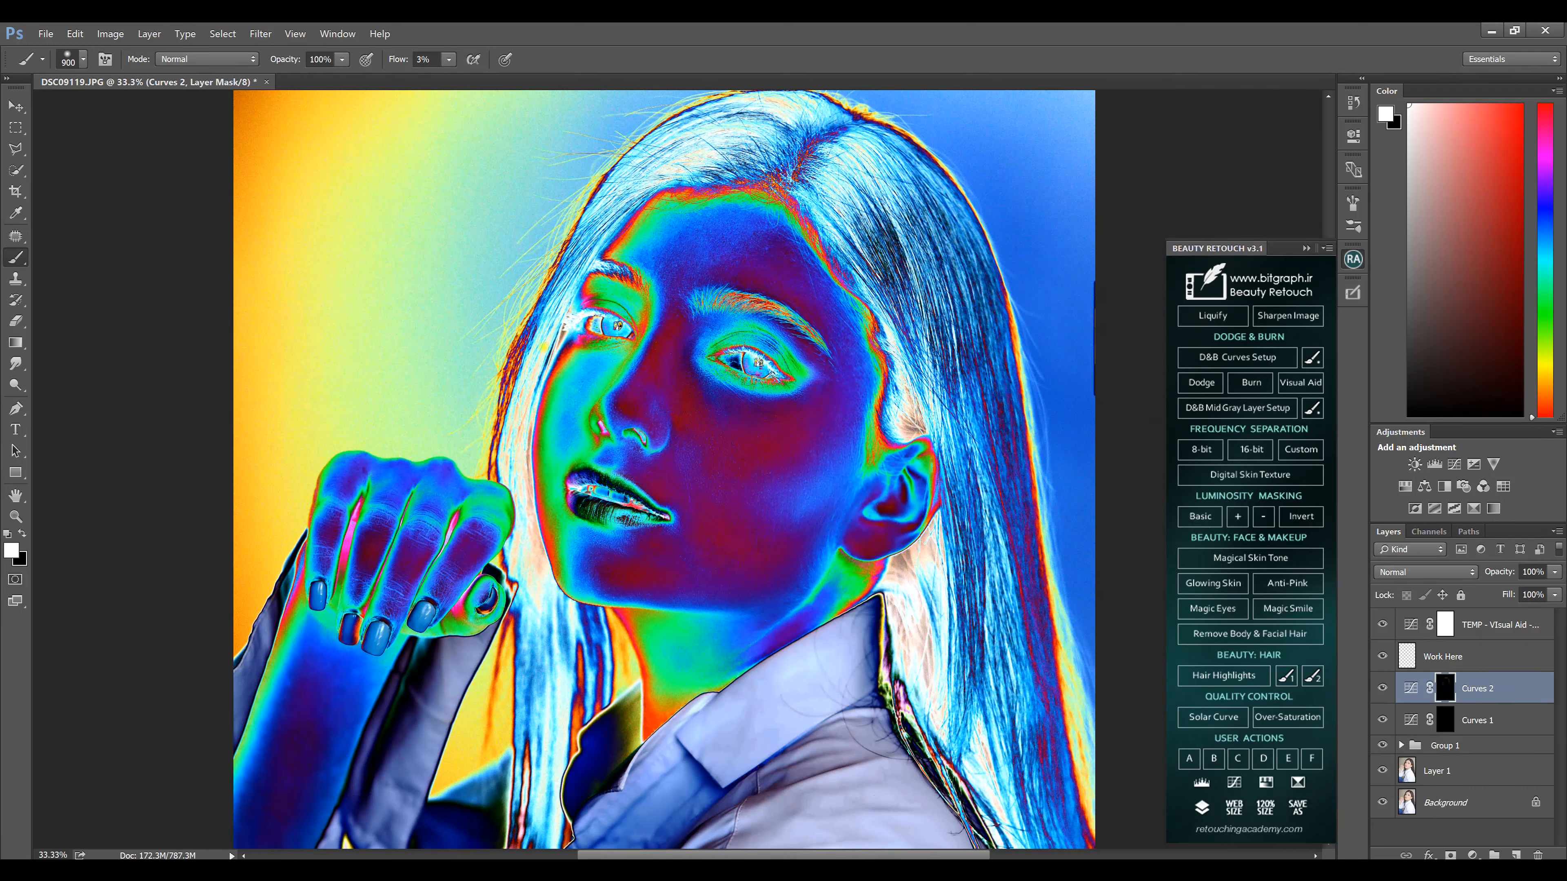
key(bracketleft)
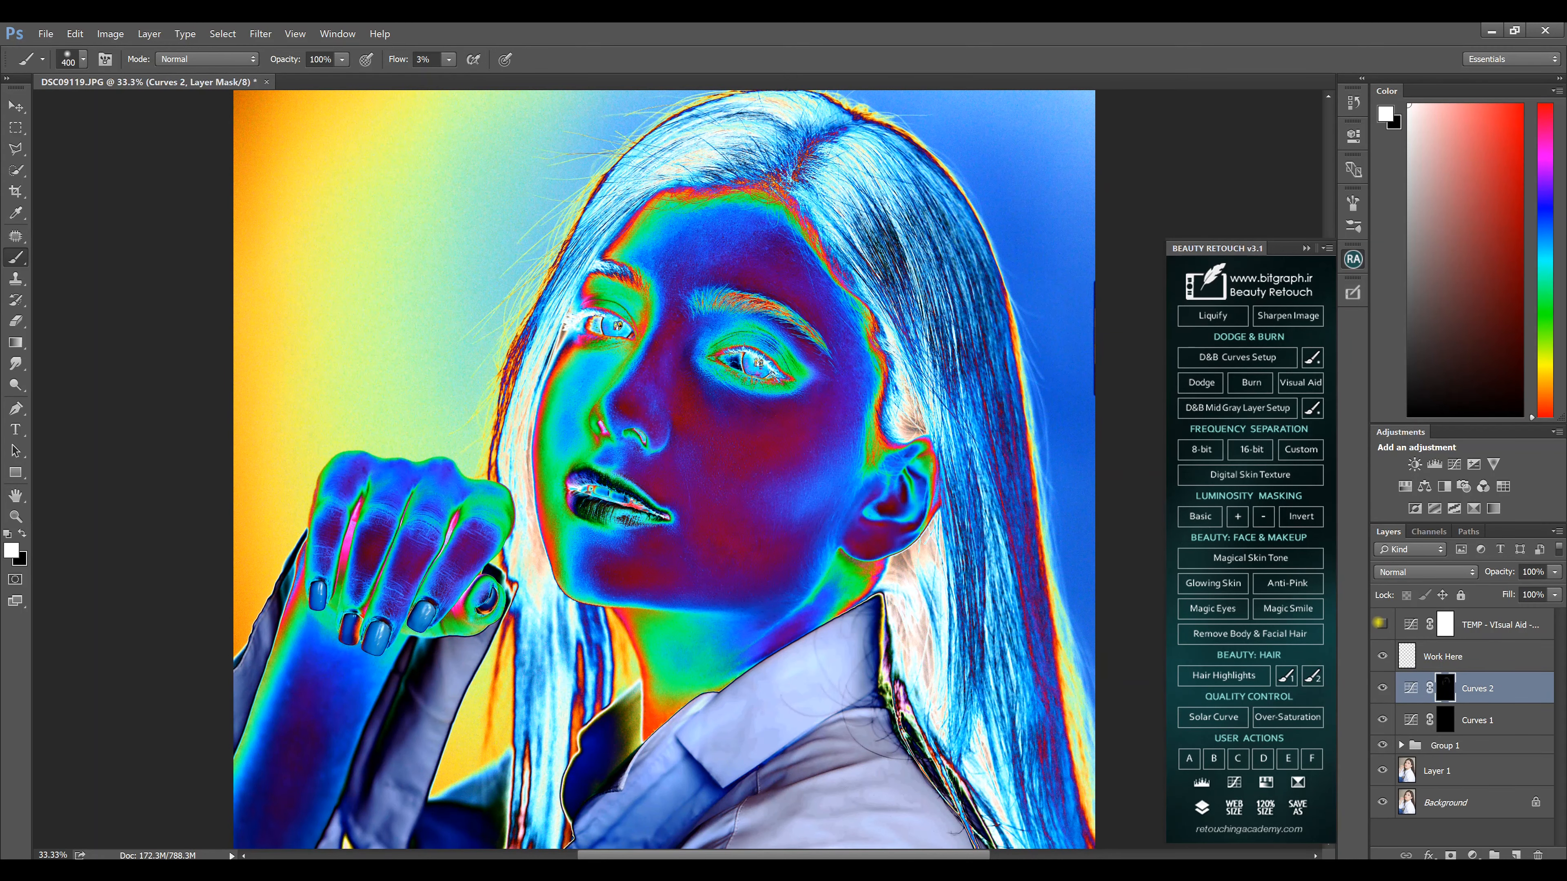
click(1380, 624)
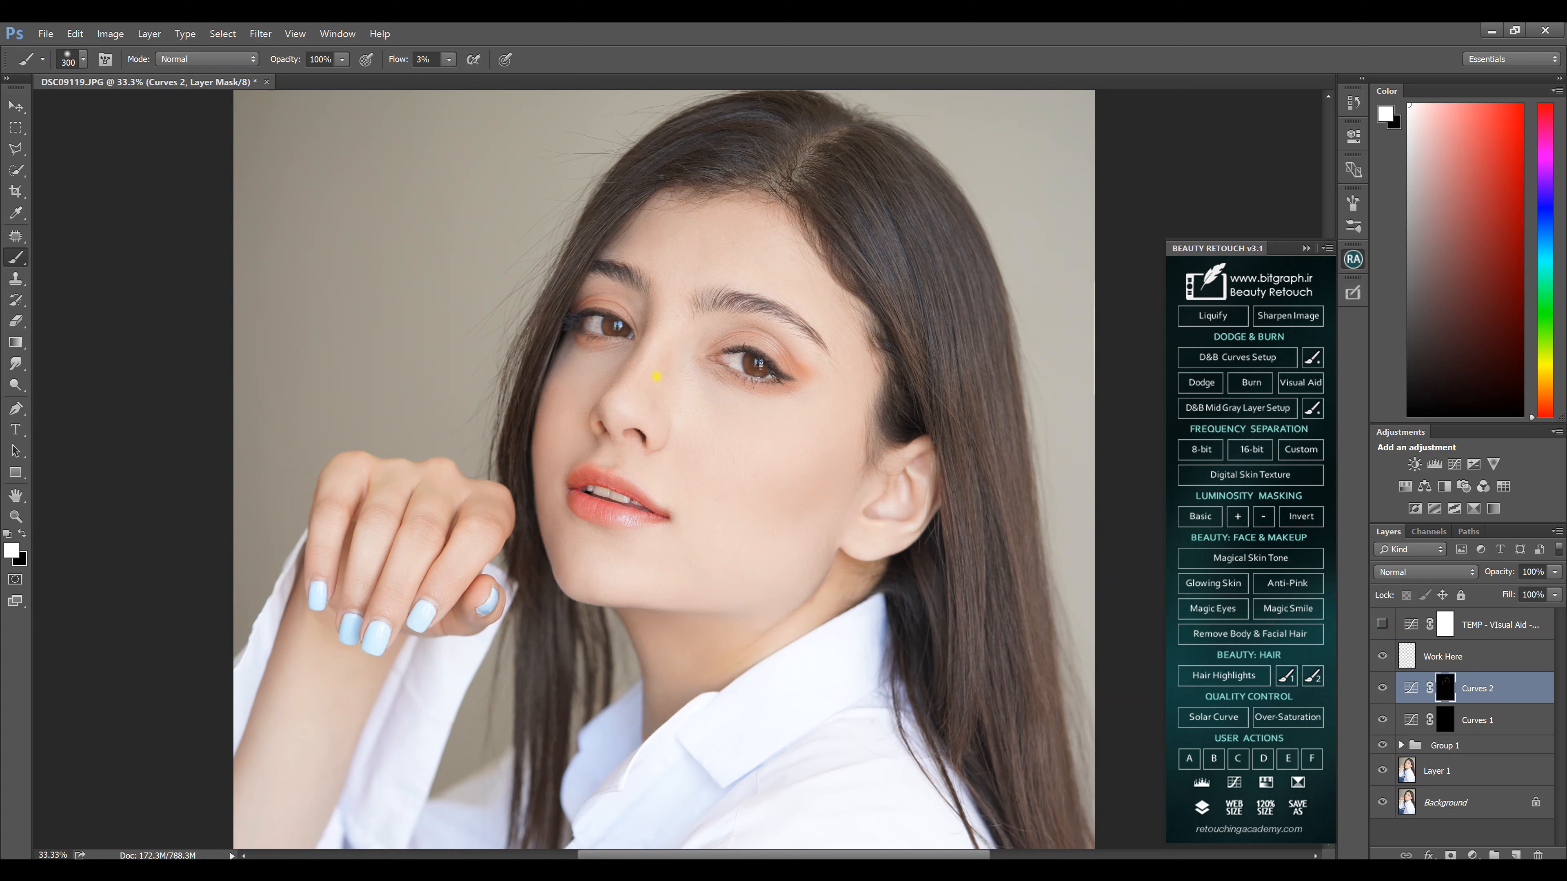
Step: Show the visual aid, paint white on the Curves 2 mask along the near cheek and jawline with an 800 px brush, and hide the aid
click(1382, 624)
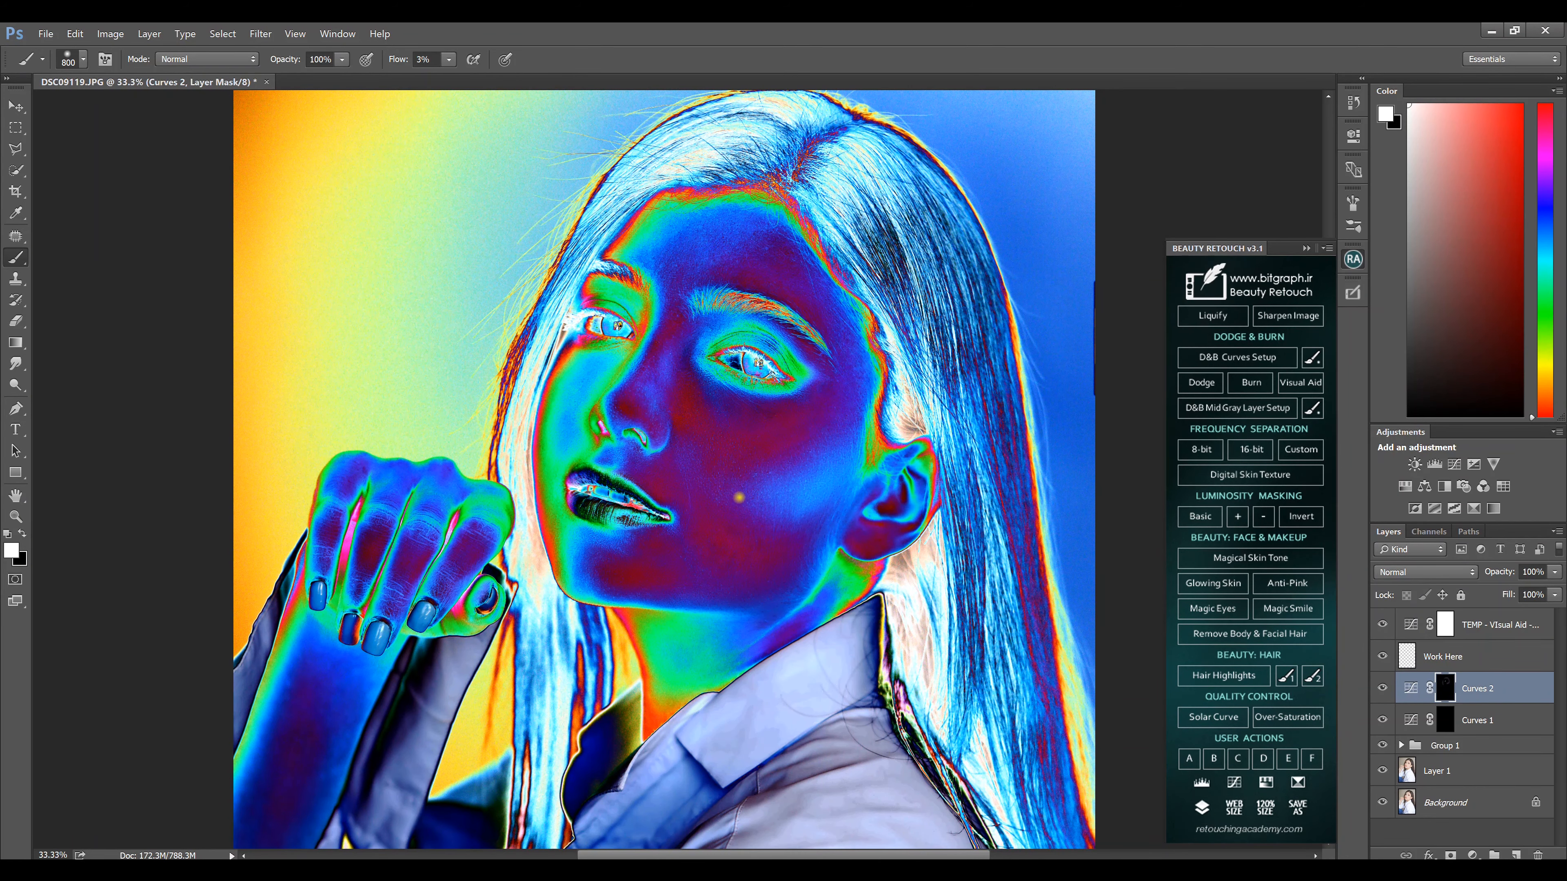
key(bracketright)
drag(813, 468, 838, 439)
drag(764, 598, 615, 597)
click(1381, 624)
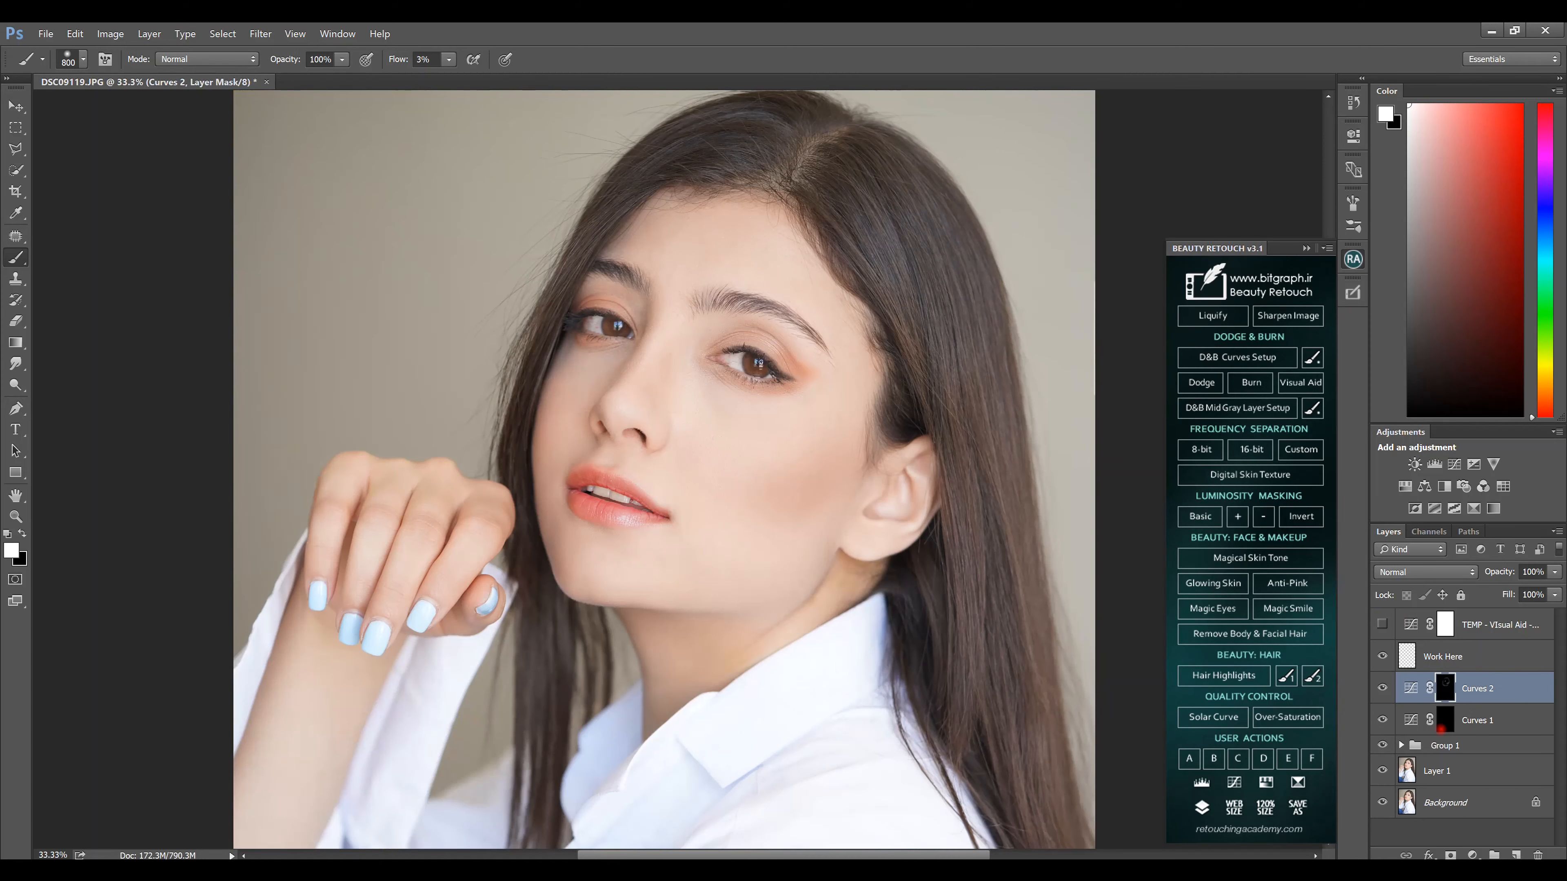
Step: Select Curves 1 and paint white on its mask over the face's highlight areas with an 800 px brush, using the visual aid and hiding it
key(alt+bracketleft)
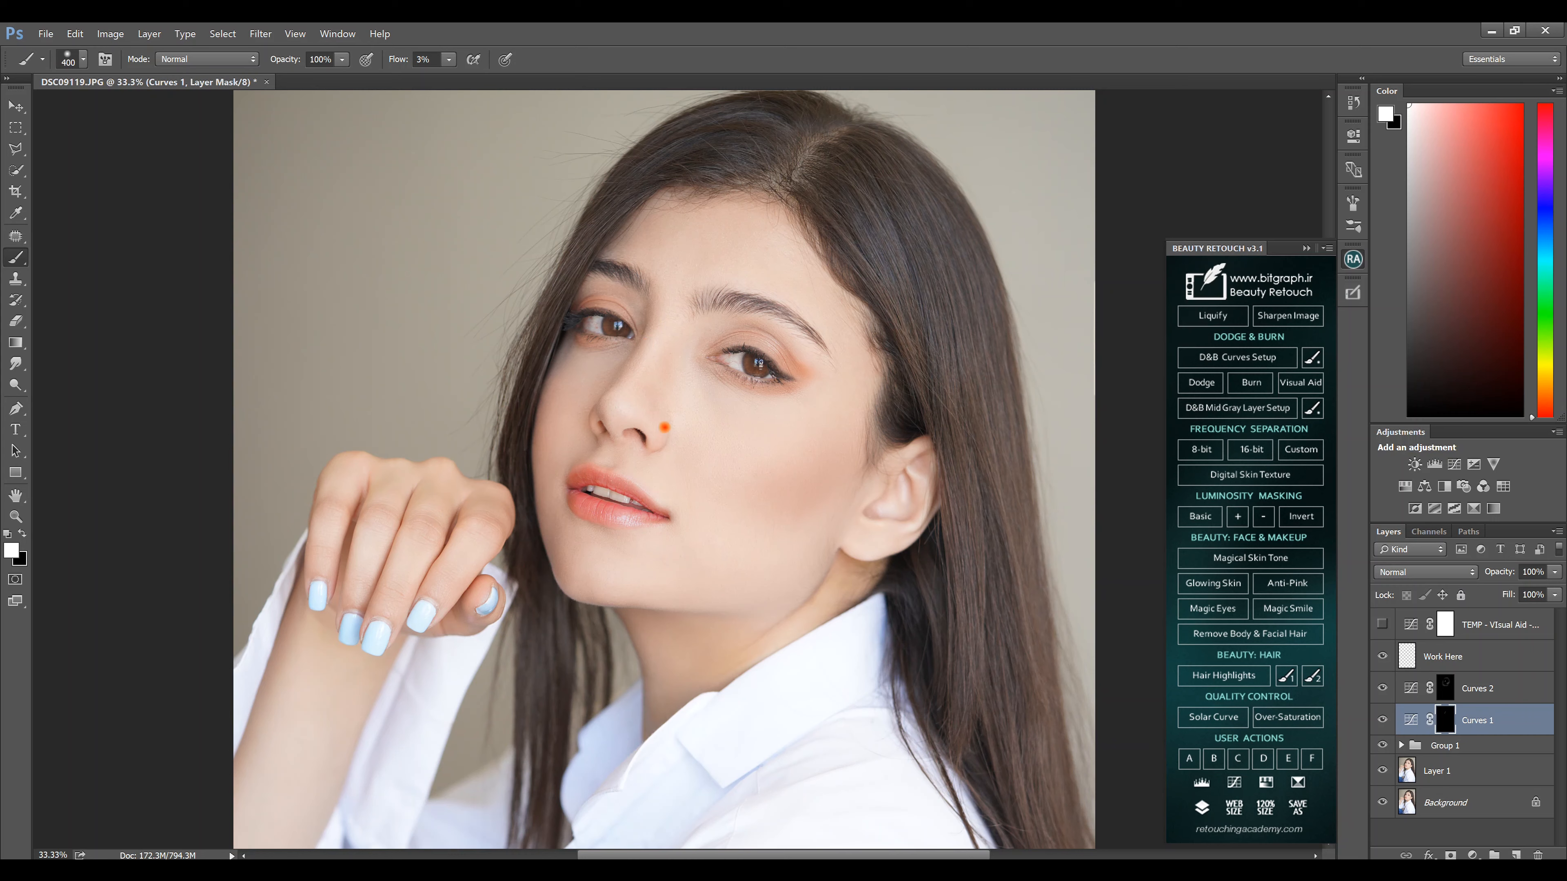
click(1381, 624)
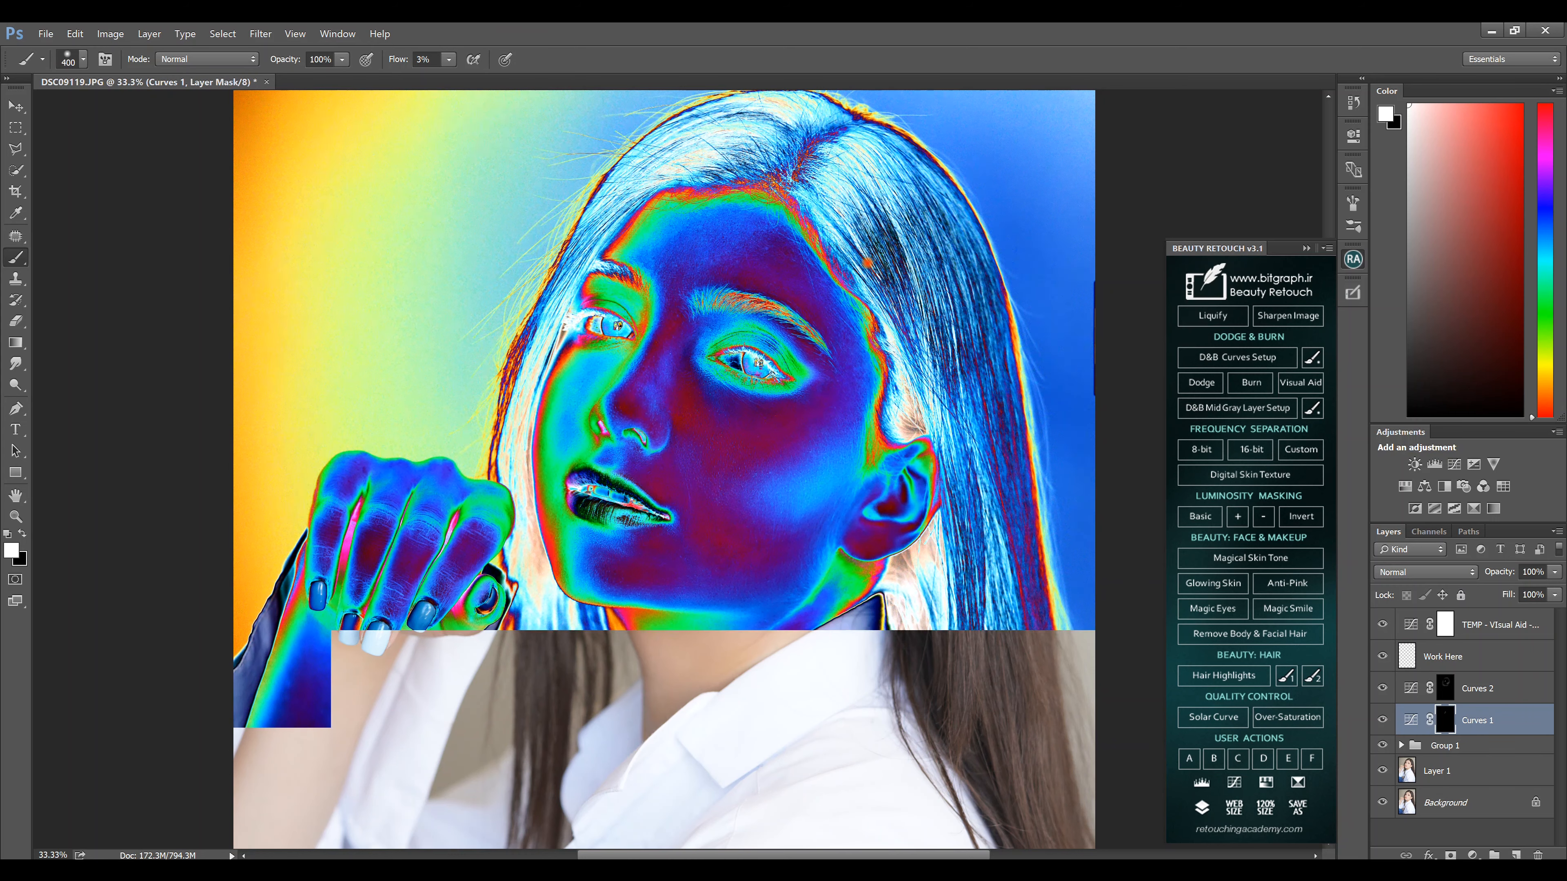
key(bracketright)
key(bracketright)
key(bracketright)
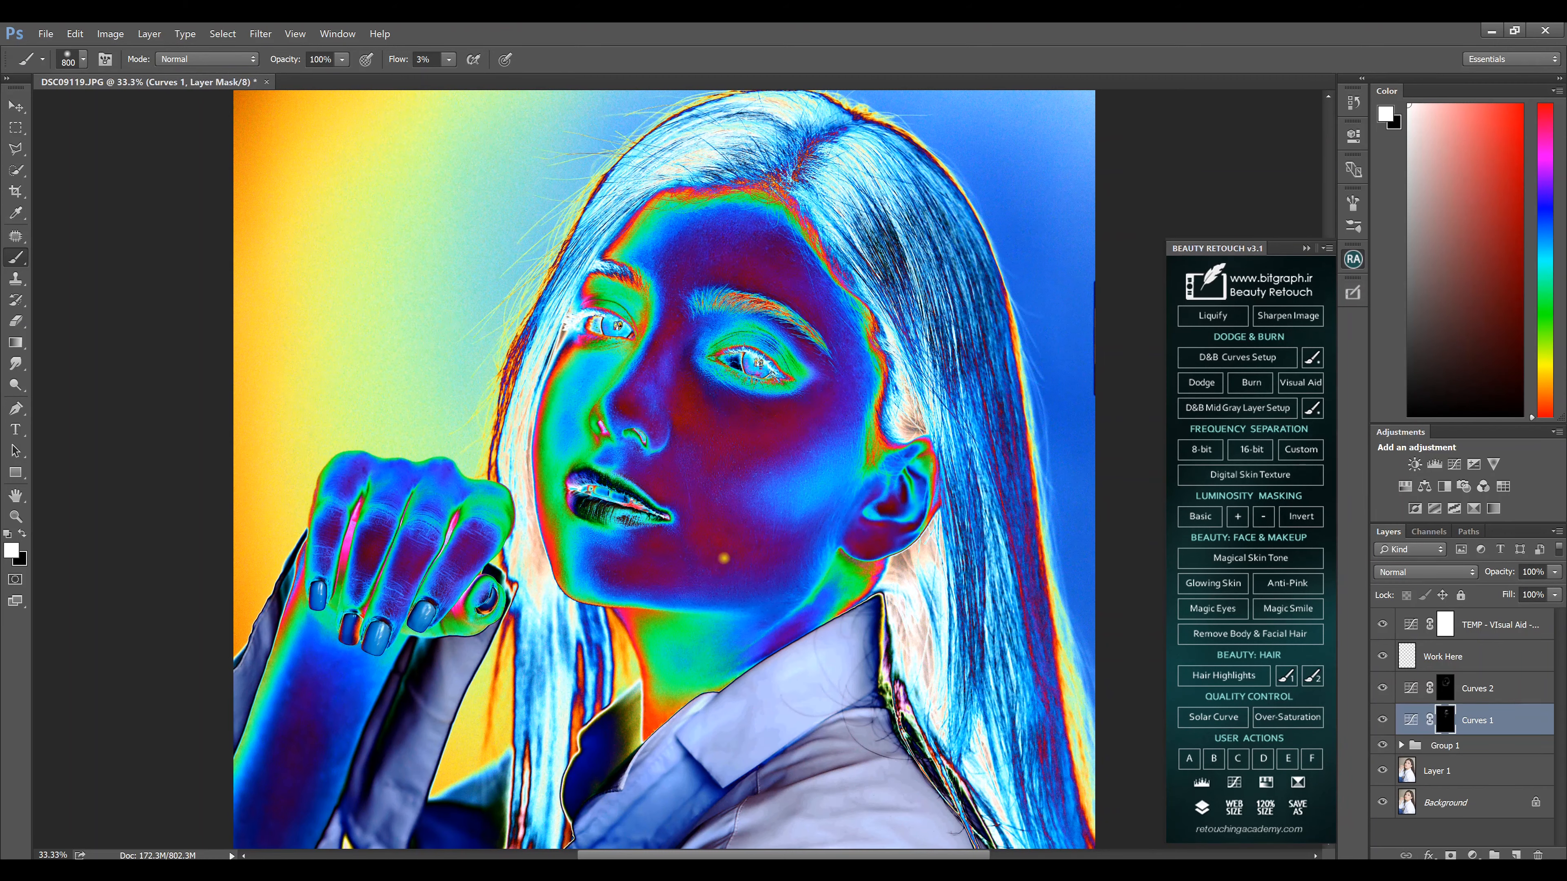
click(1383, 624)
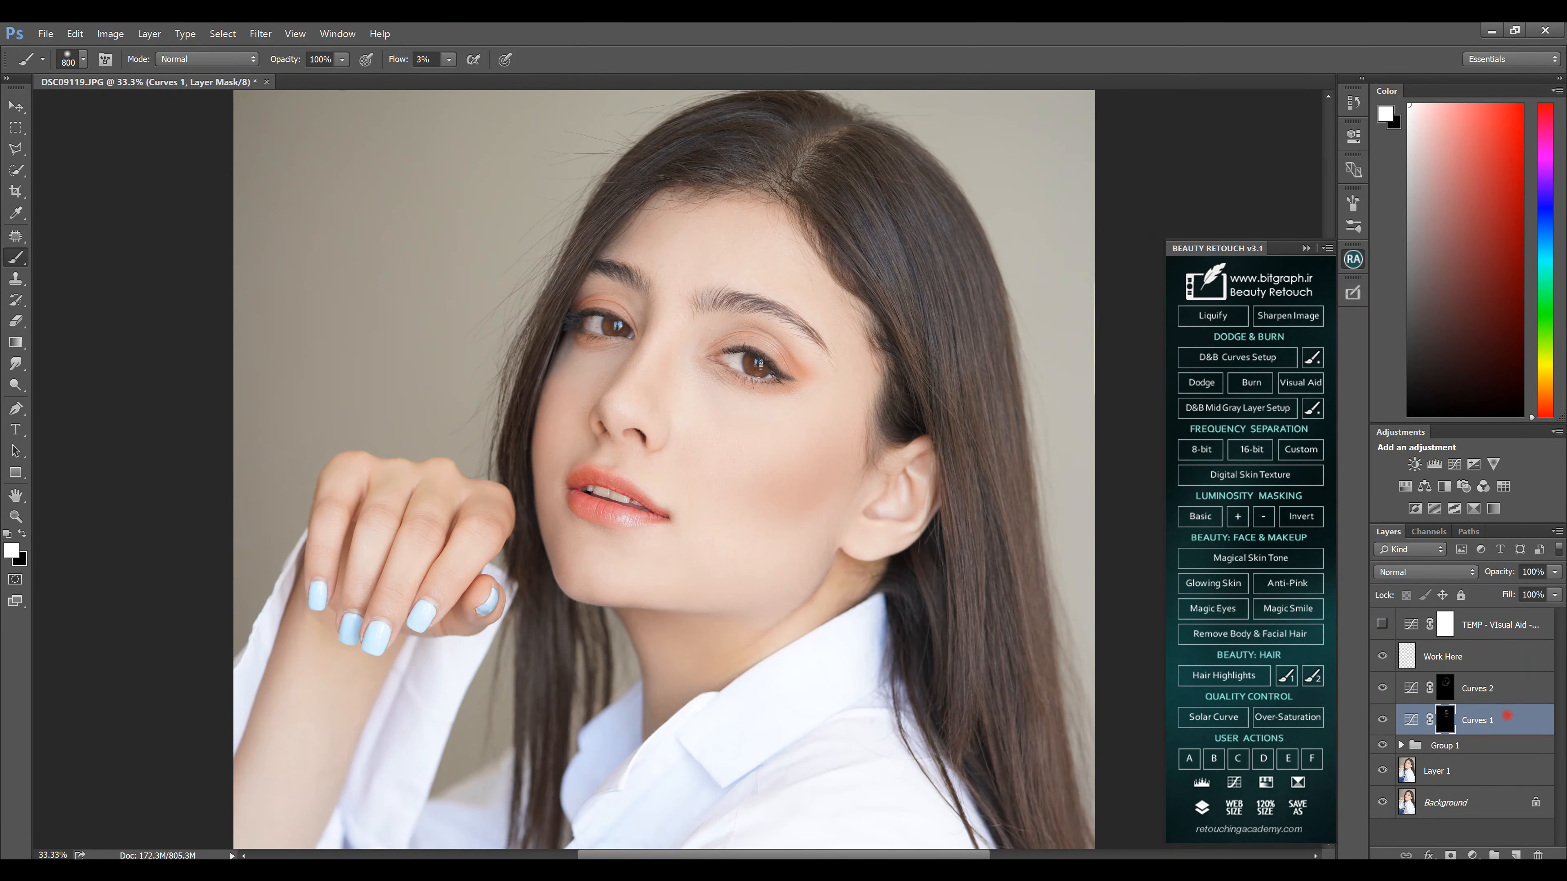
Step: Group Curves 1, Curves 2, Work Here and the visual aid layer together, and expand the new group
shift+click(1480, 689)
shift+click(1475, 660)
shift+click(1486, 630)
key(ctrl+g)
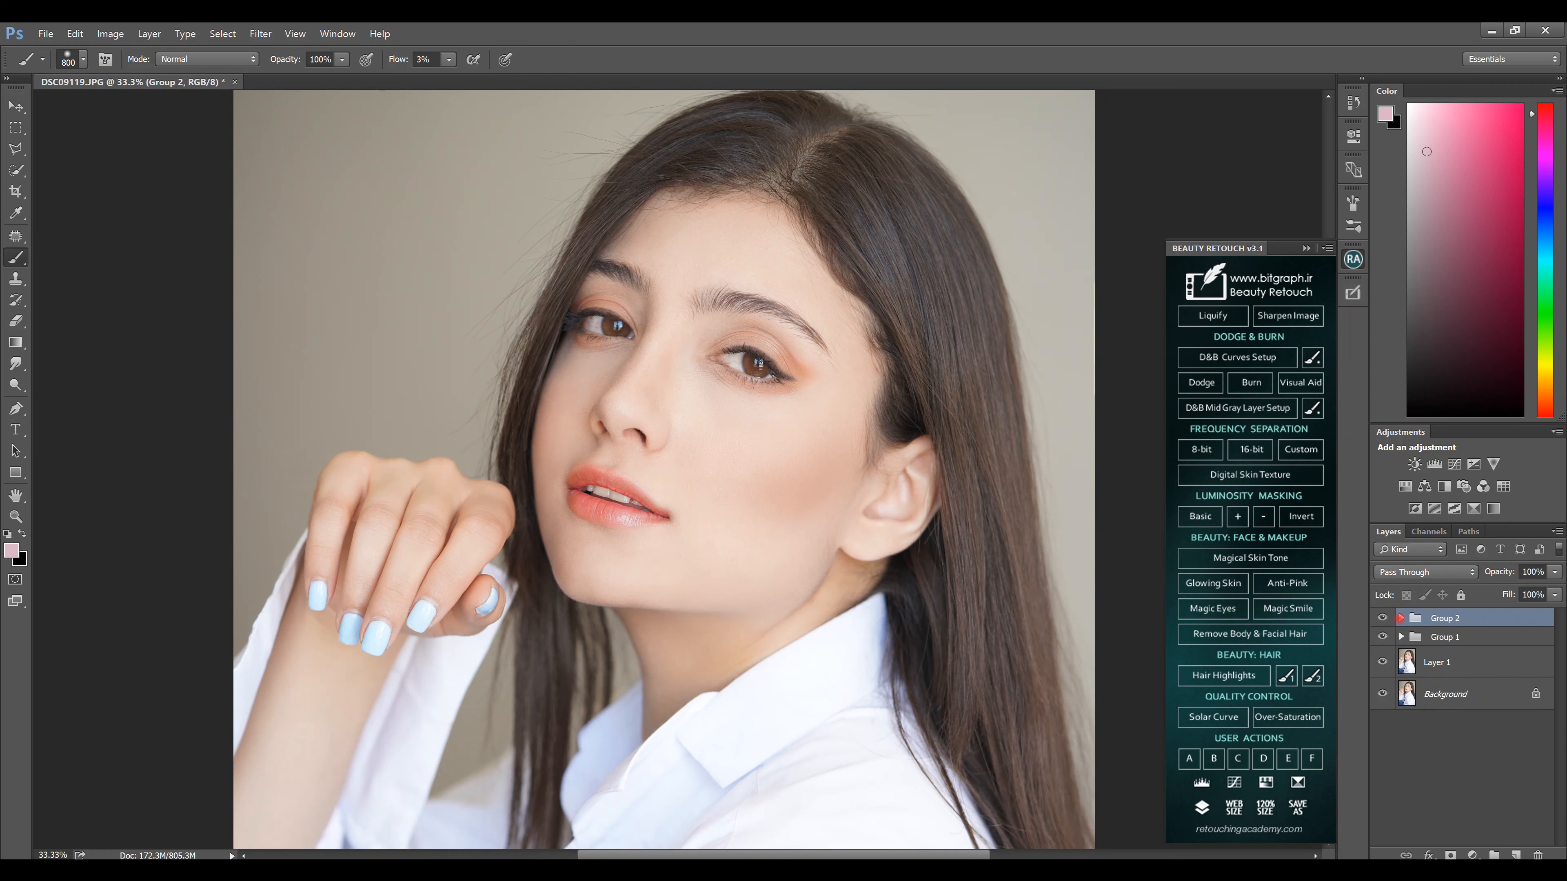
click(1401, 618)
click(1383, 617)
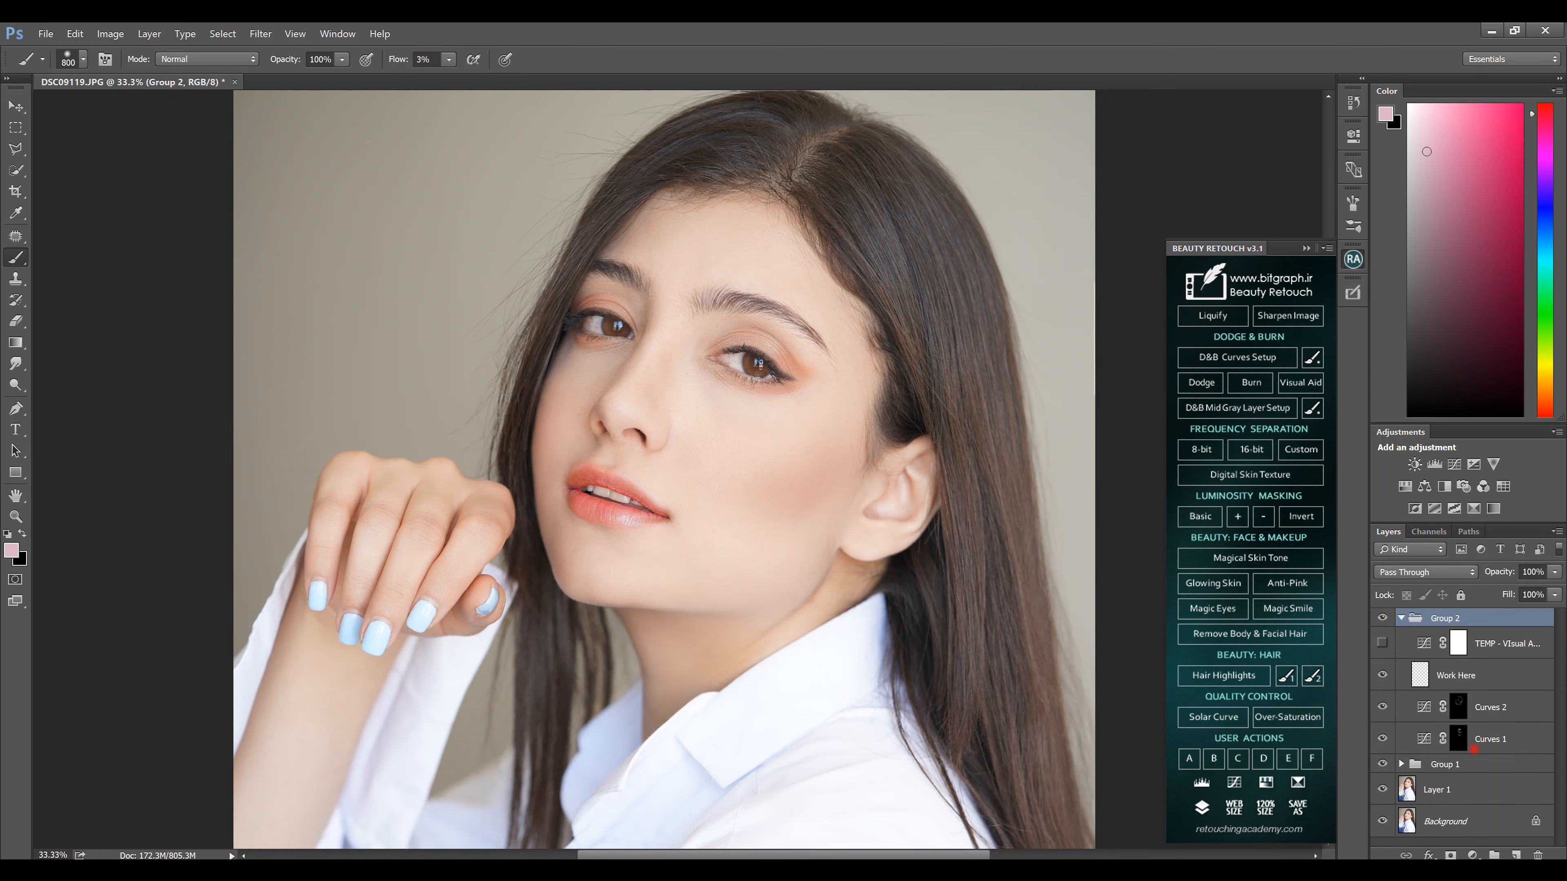
Step: Select the Curves 1 mask and brighten small areas around the near eye and cheek with the brush reduced to 300 px
click(1471, 747)
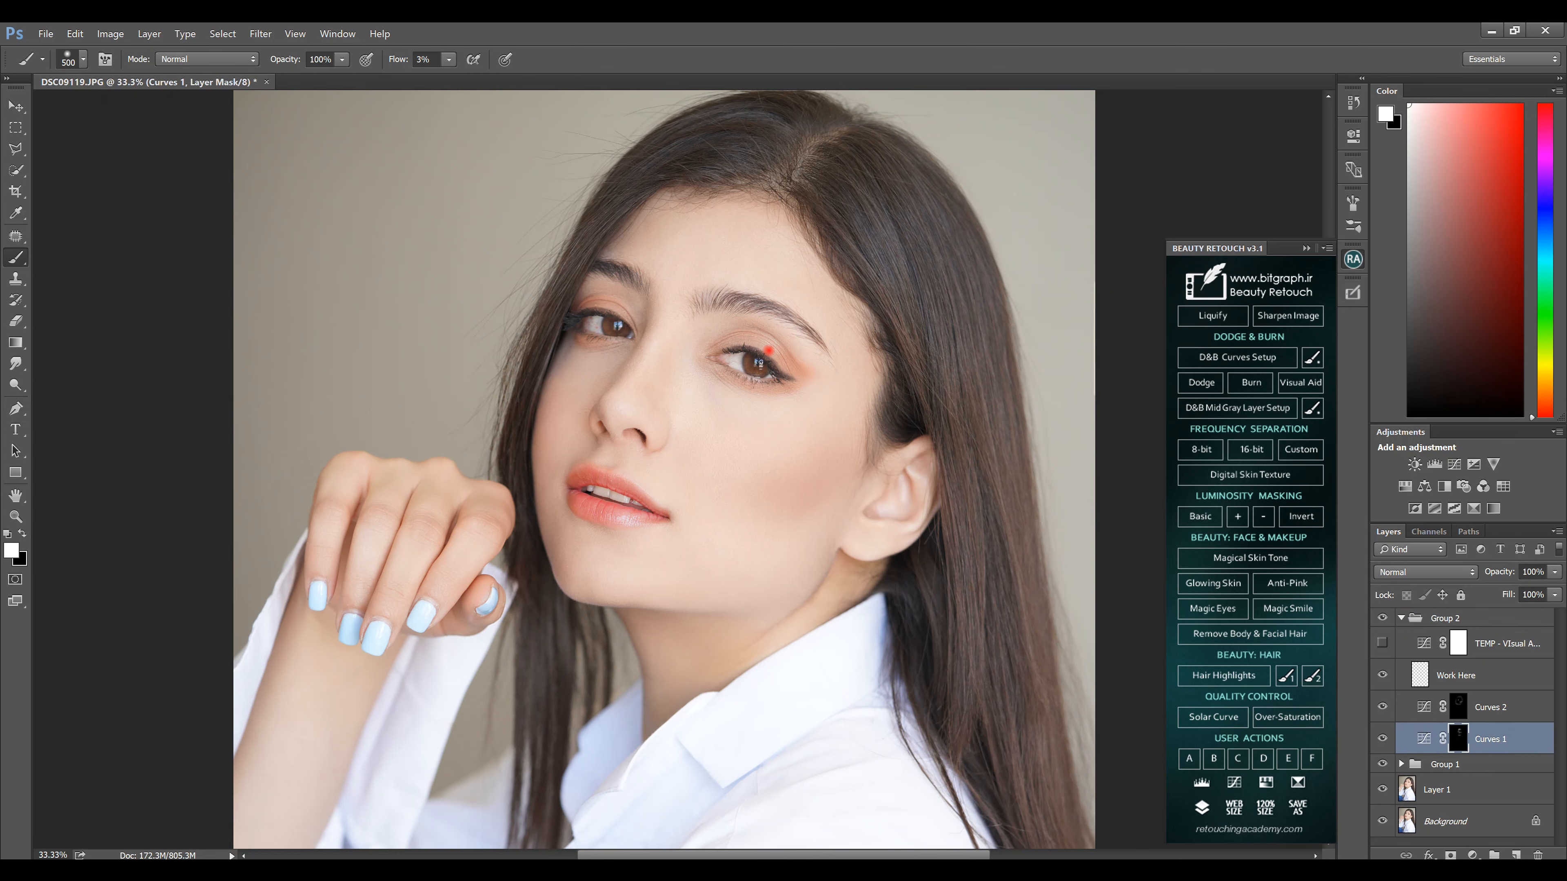
scroll(768, 351, up, 2)
key(bracketleft)
key(bracketleft)
key(bracketleft)
key(bracketleft)
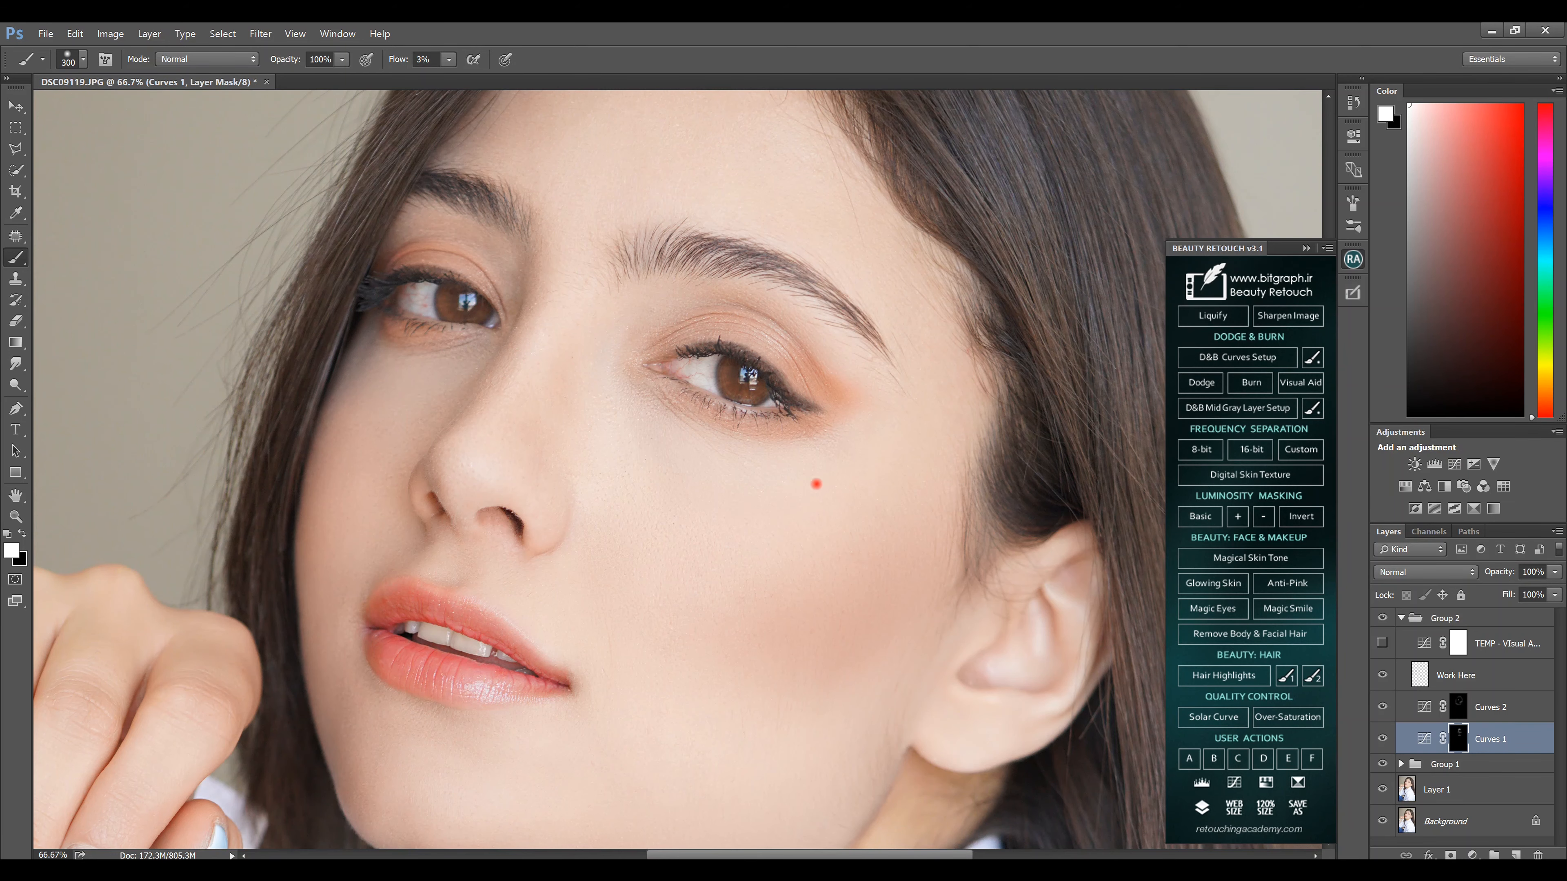
Step: Touch up the Curves 2 mask around the eyes with a 250 px brush, and brighten the hair on the Curves 1 mask at 700 px
key(alt+bracketright)
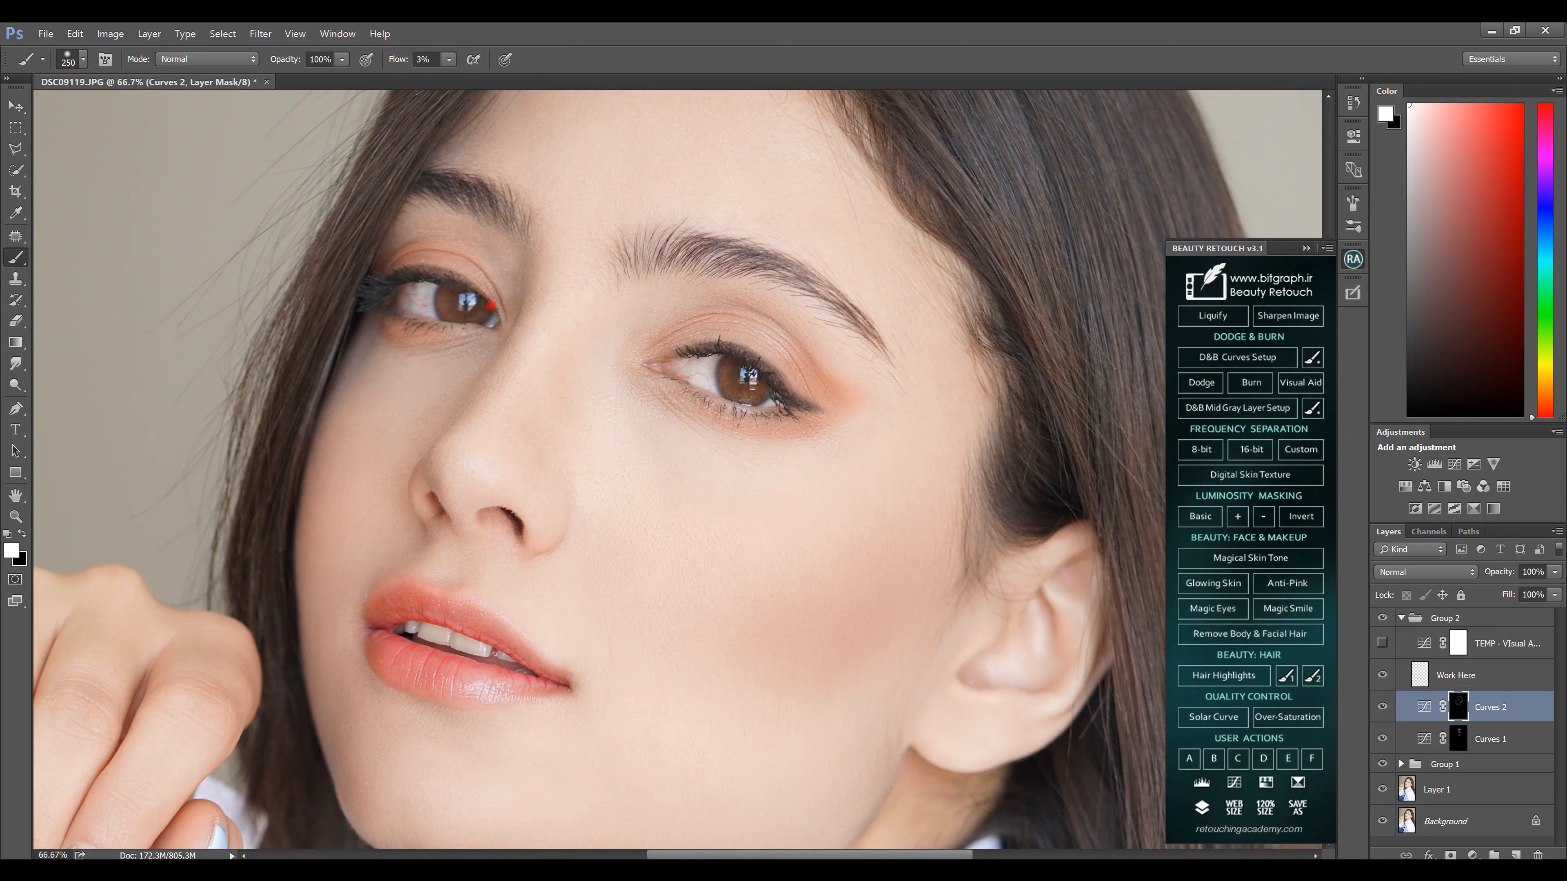
scroll(678, 413, down, 2)
scroll(944, 497, up, 1)
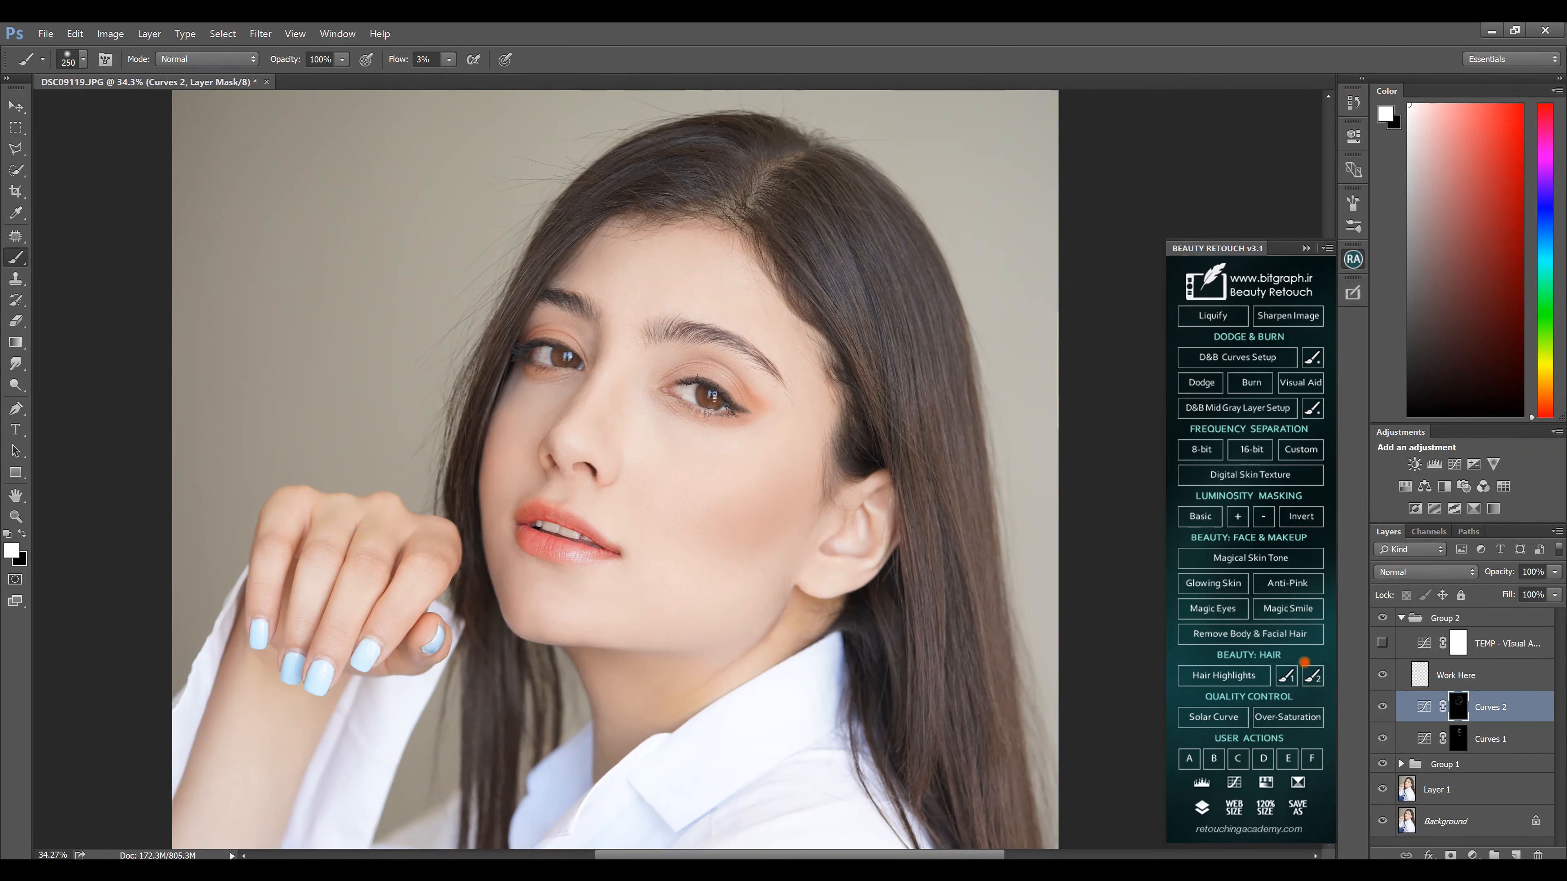
key(alt+bracketleft)
scroll(943, 497, down, 2)
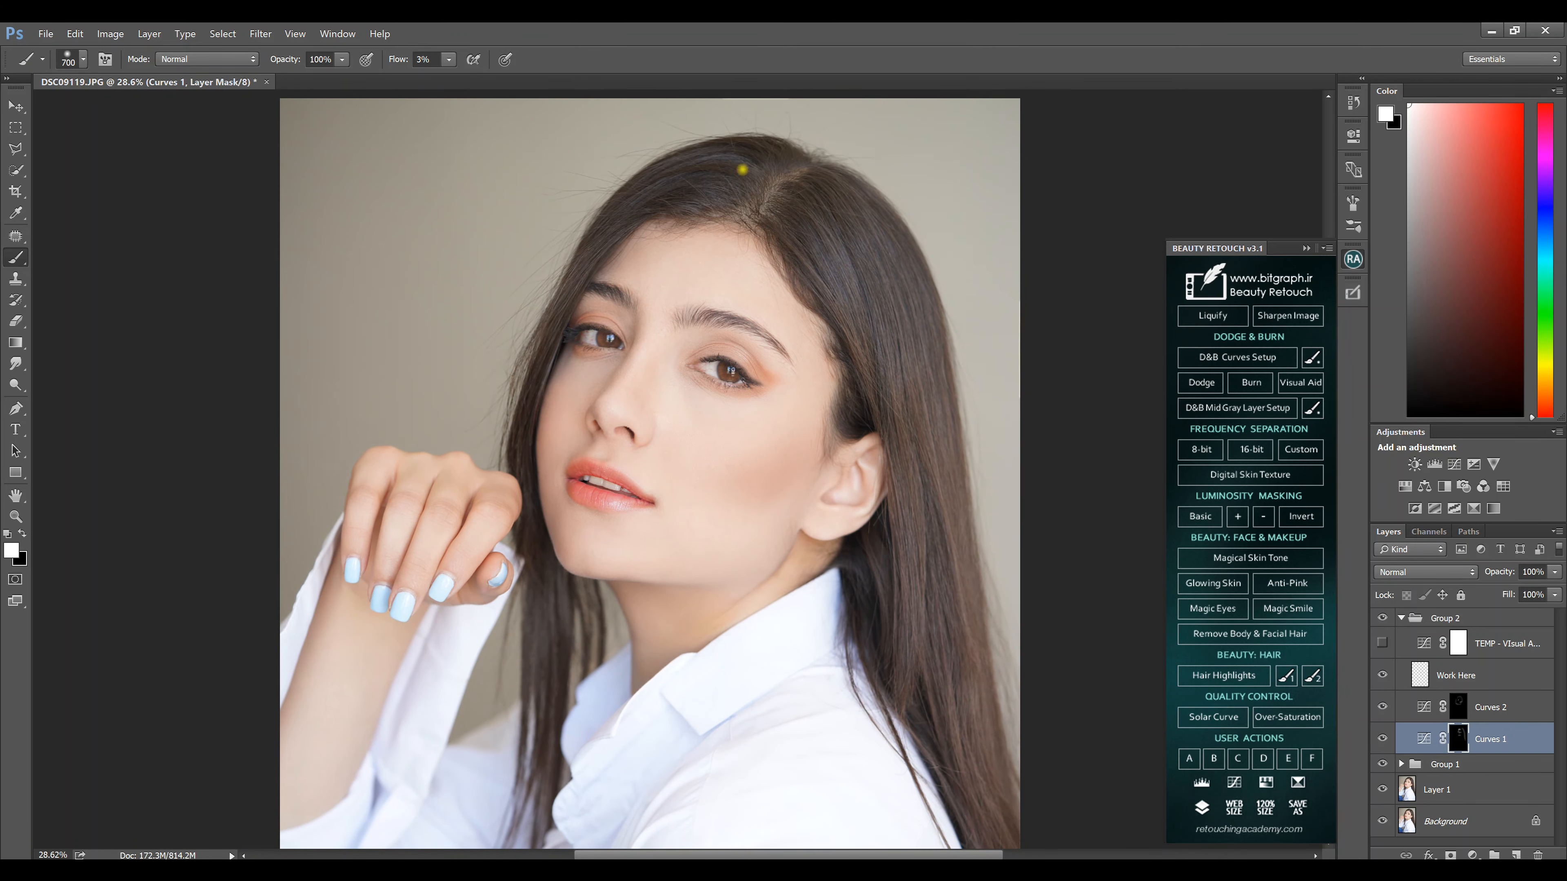
Step: Paint white on the Curves 2 mask along the jaw, neck, hairline and far side of the face at 900 px, using the visual aid and hiding it
key(alt+bracketright)
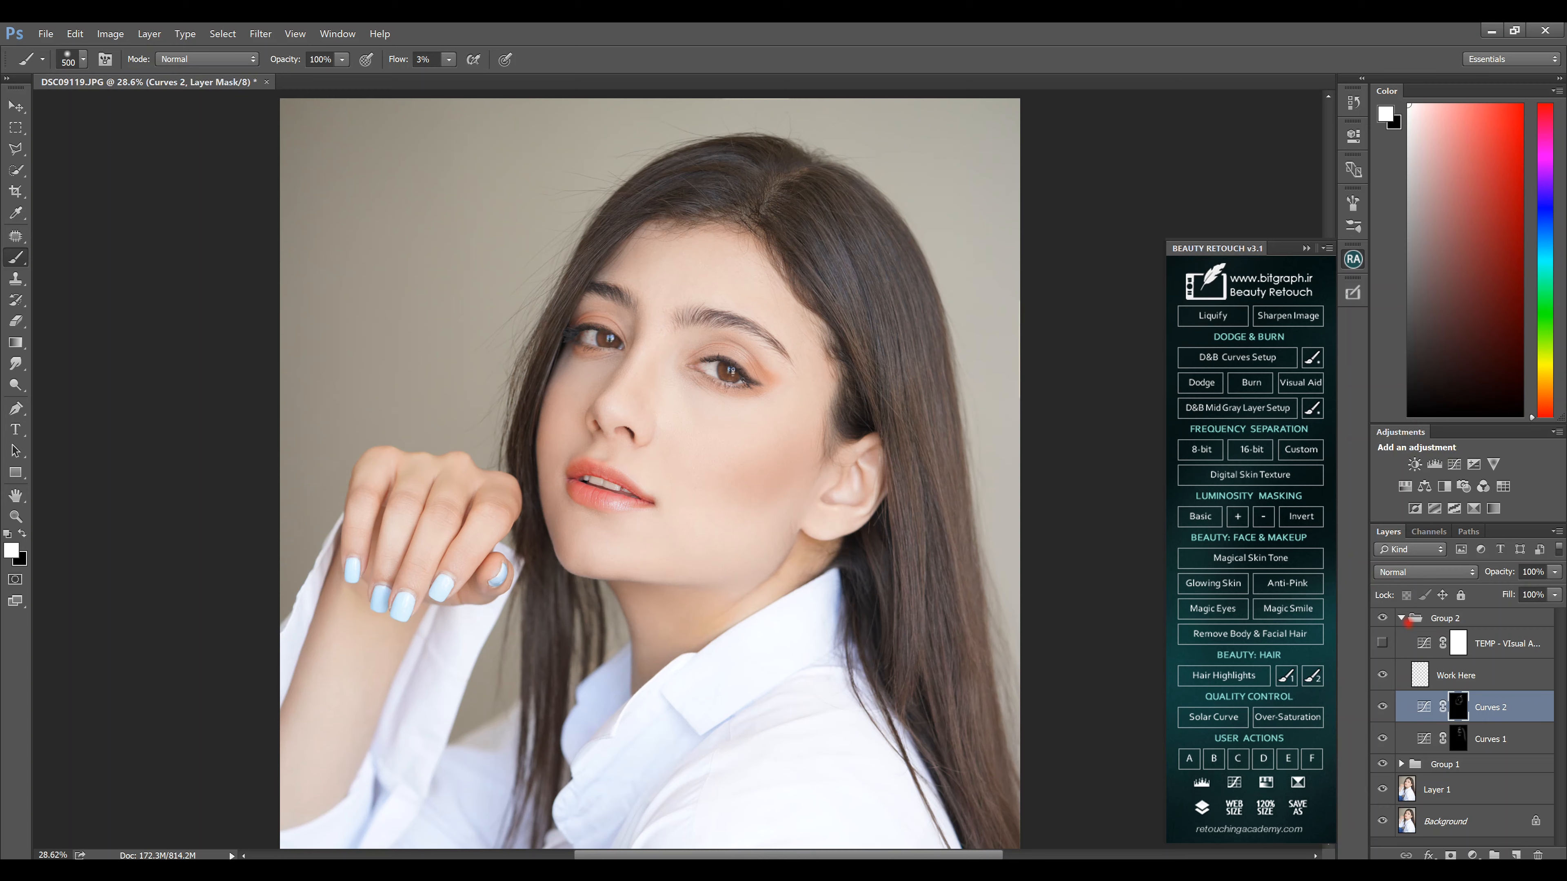
click(1382, 643)
click(1382, 643)
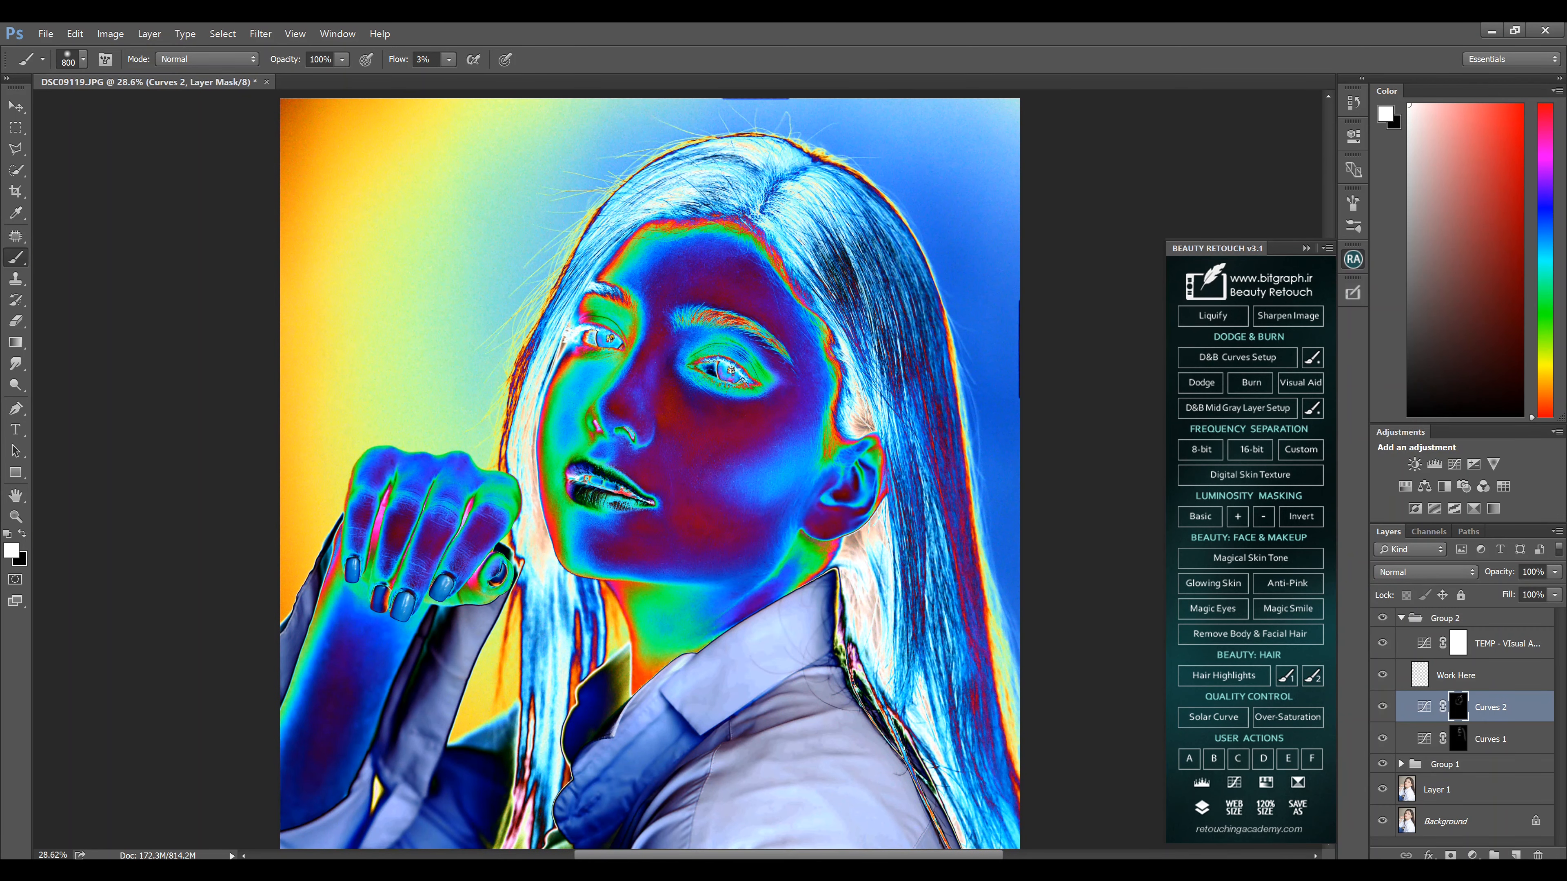
key(bracketright)
mouse_move(585, 580)
mouse_down()
mouse_move(694, 591)
mouse_move(567, 555)
mouse_up()
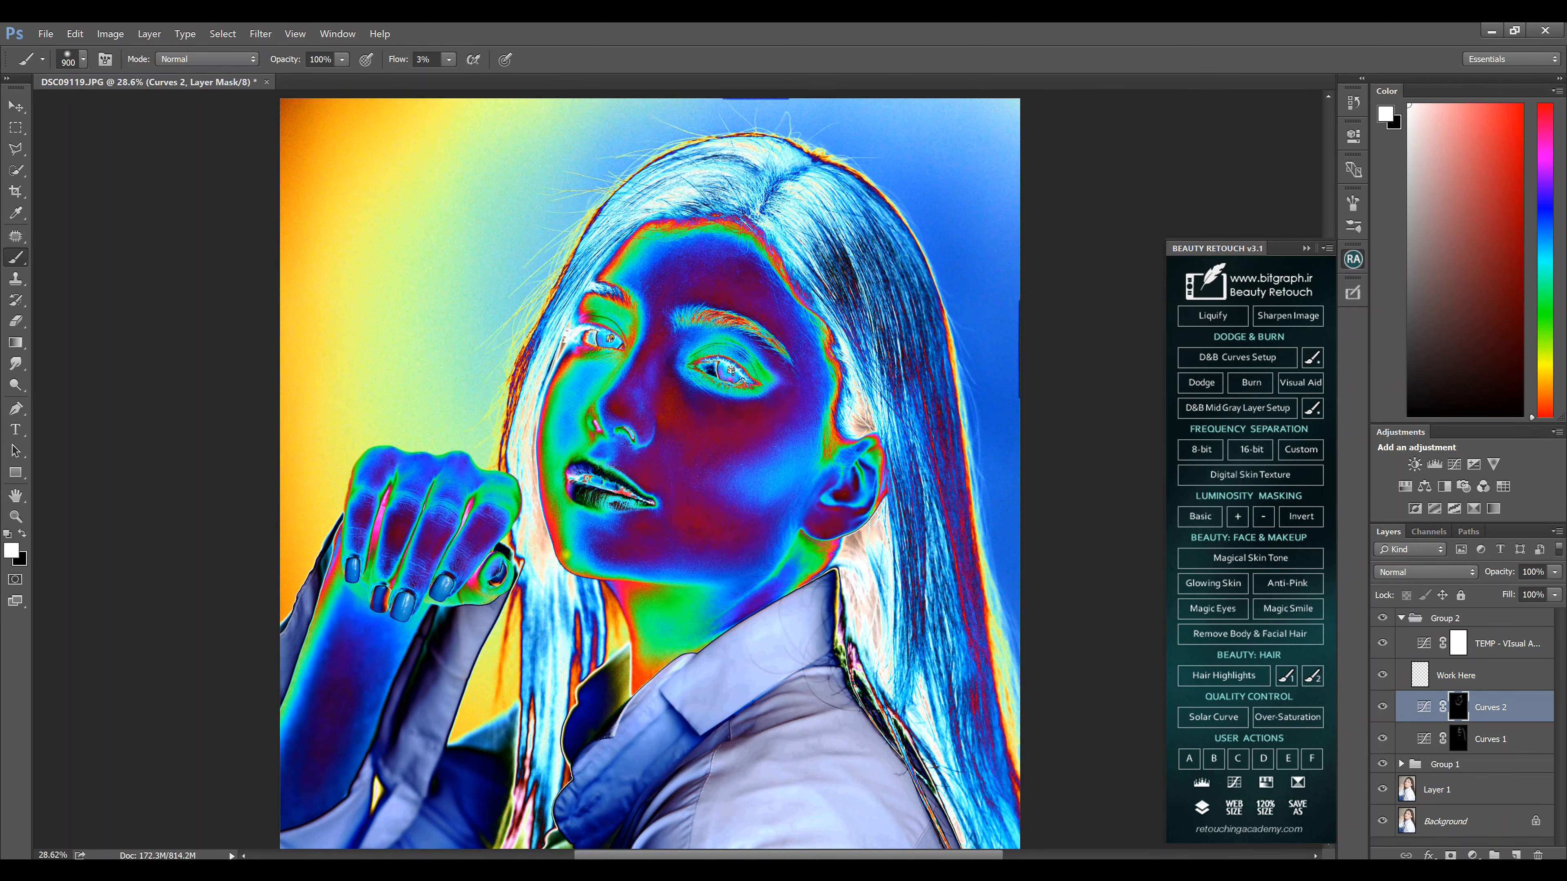
drag(630, 619, 641, 677)
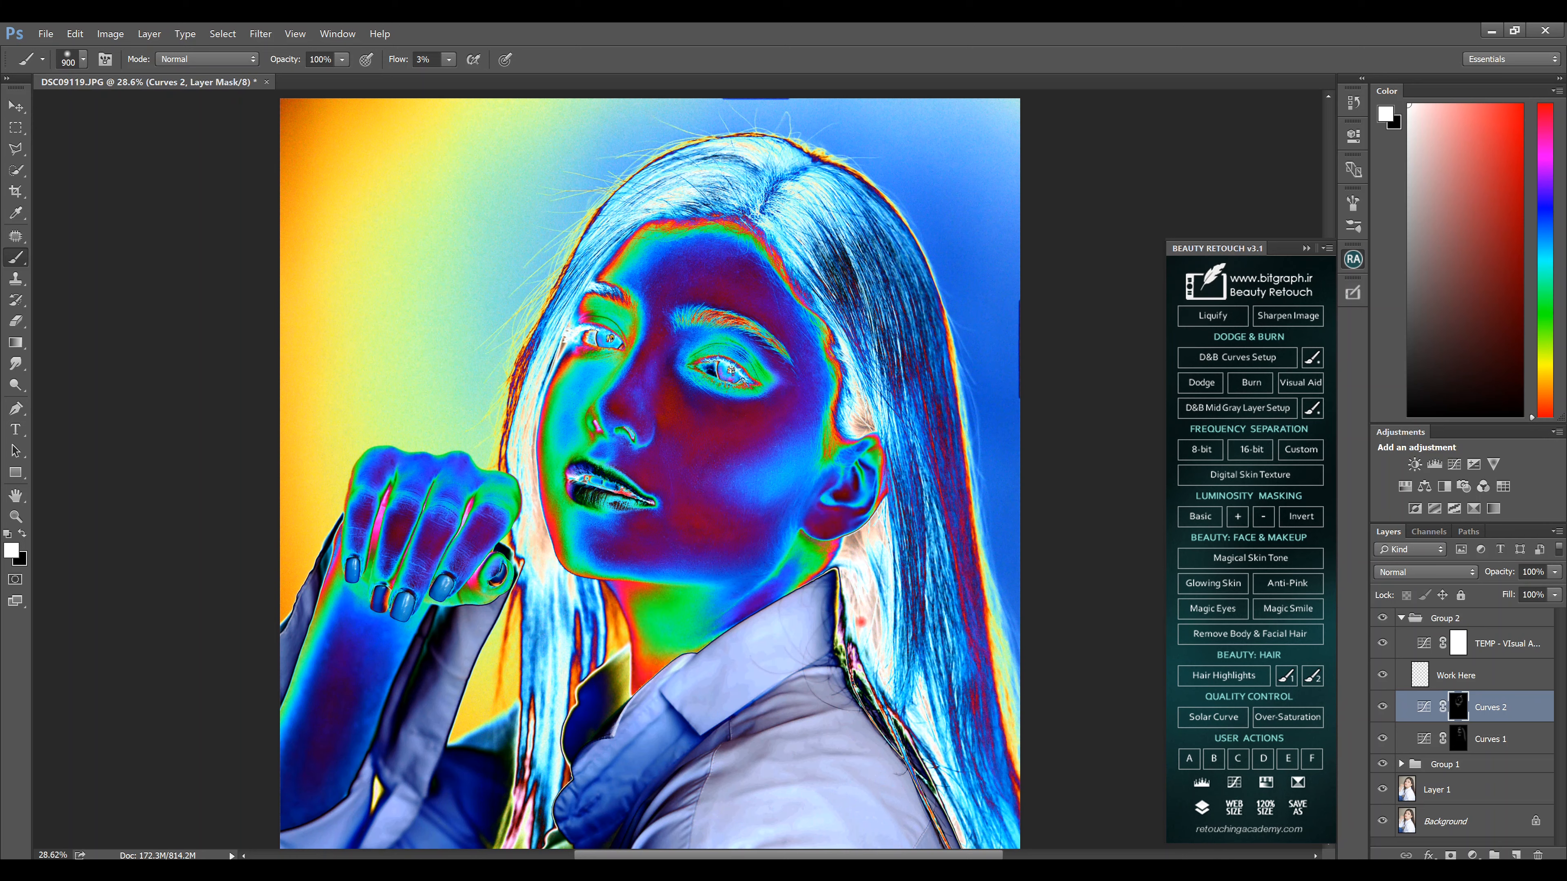
drag(821, 555, 791, 575)
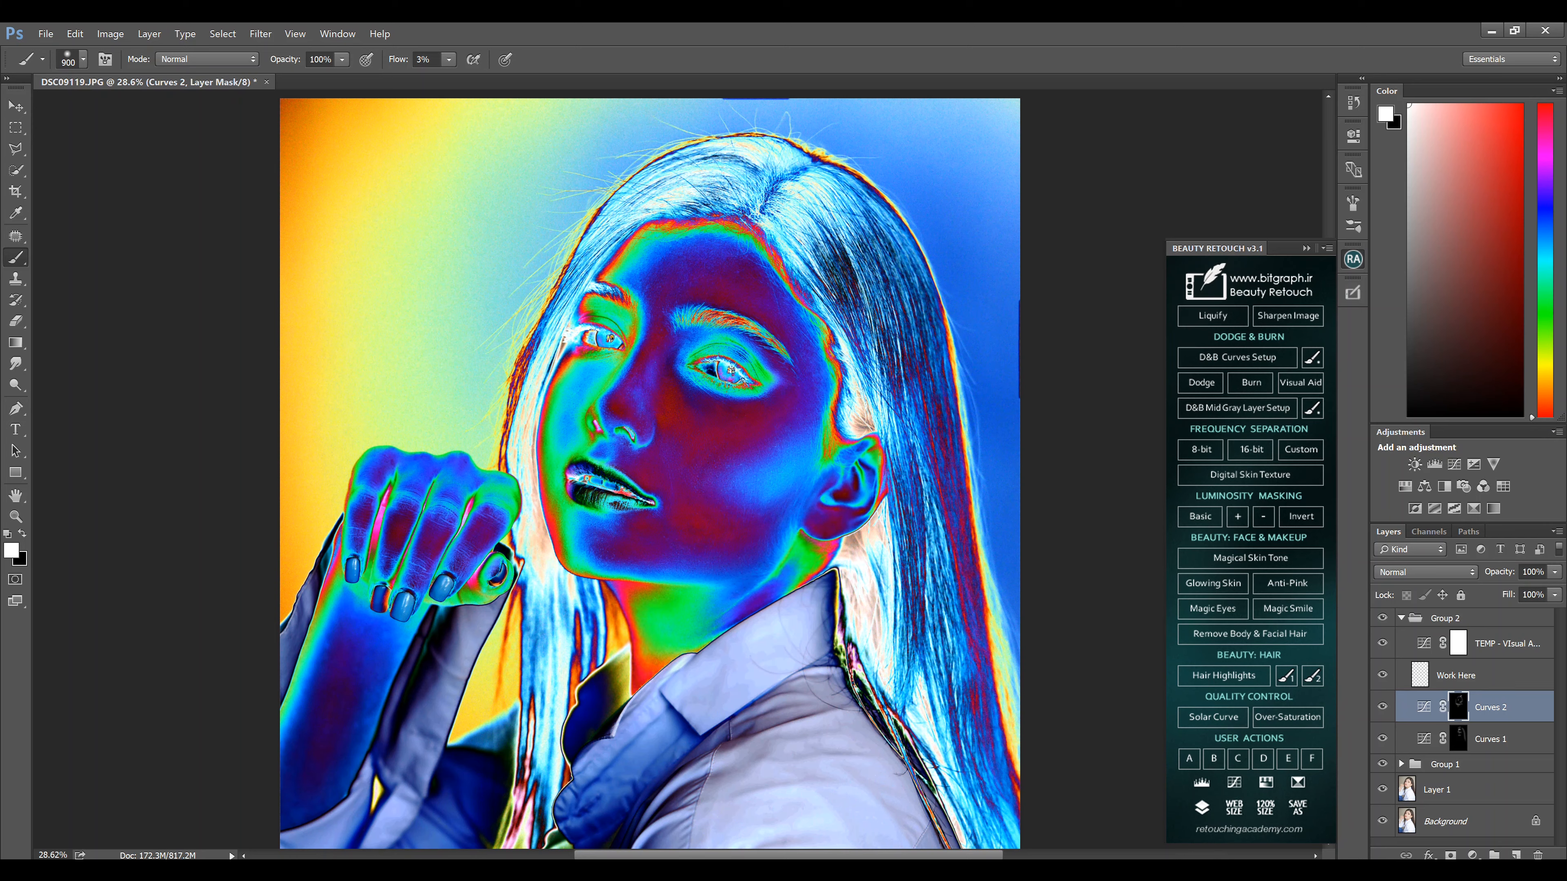
mouse_move(767, 207)
mouse_down()
mouse_move(787, 179)
mouse_move(759, 222)
mouse_move(654, 230)
mouse_move(547, 325)
mouse_up()
drag(546, 382, 530, 462)
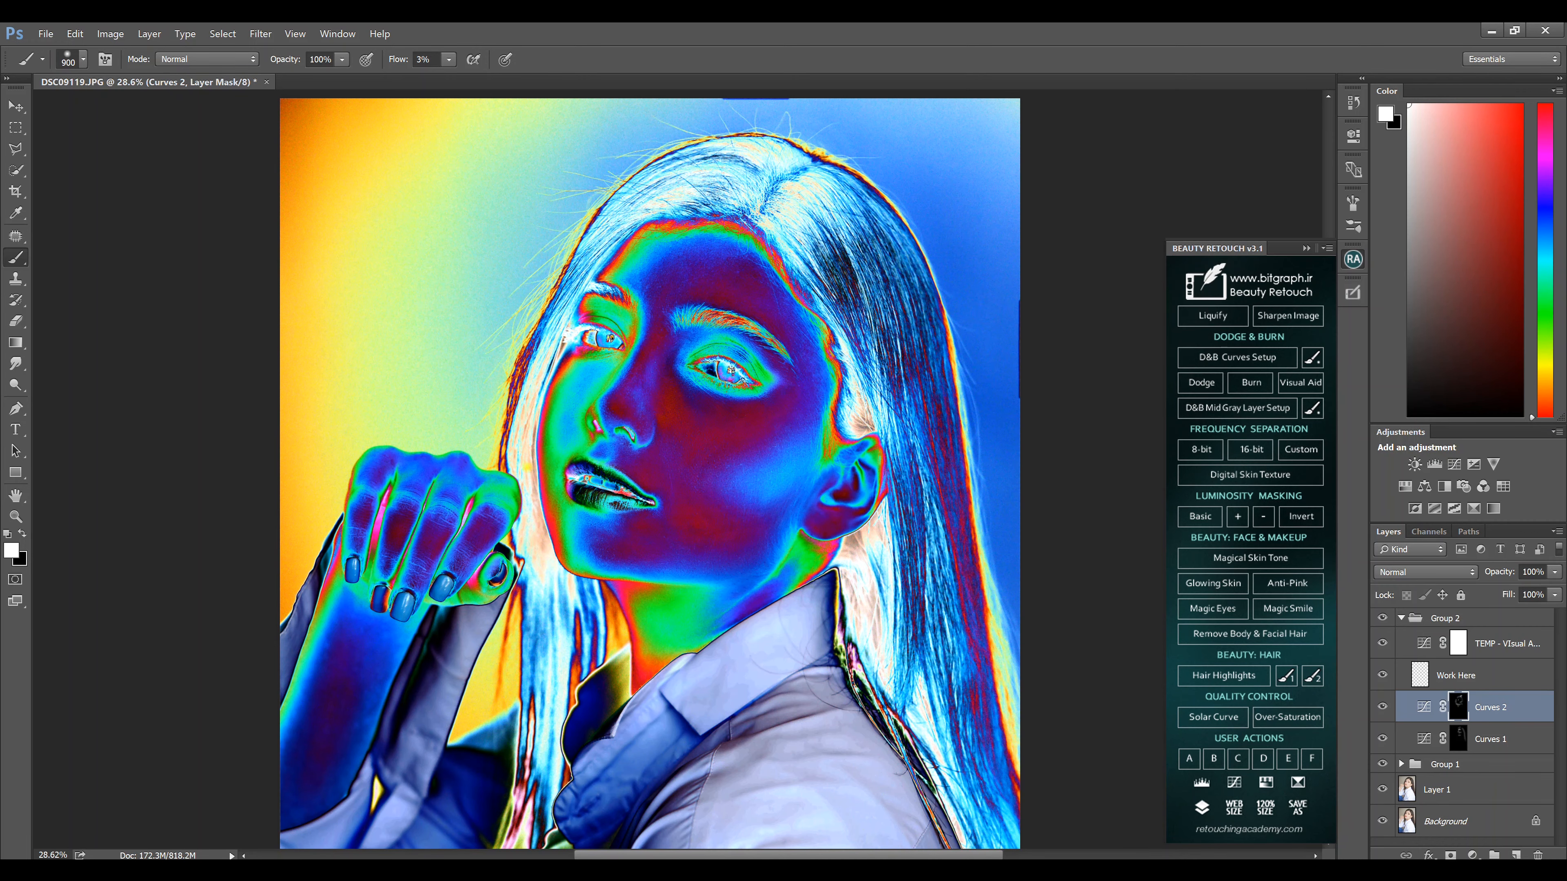
click(1382, 643)
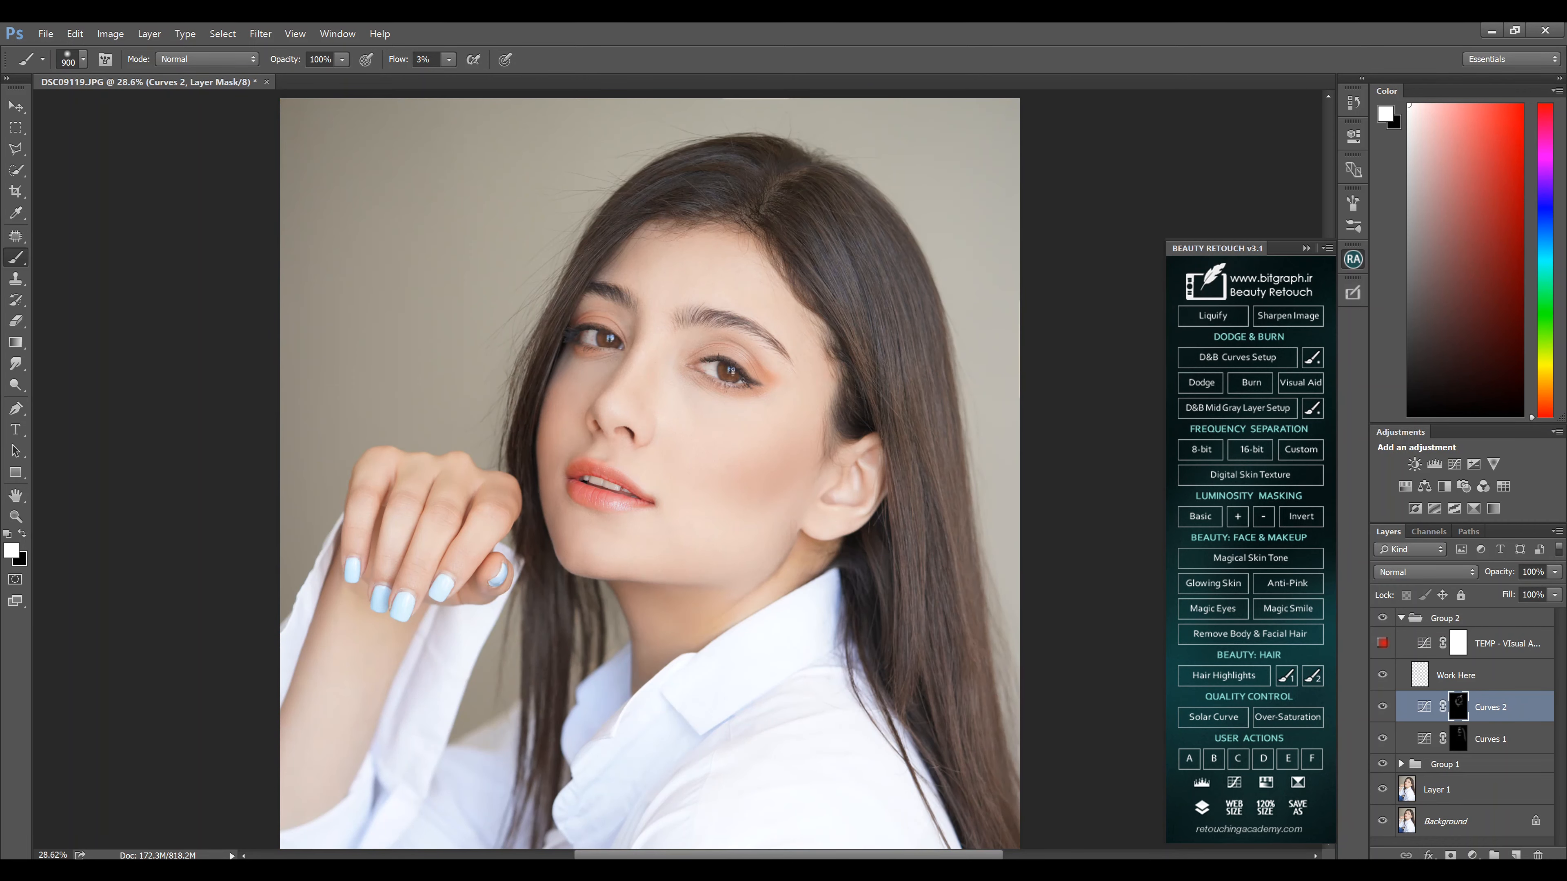
Step: Refine the highlights on the Curves 1 mask with a 400 px brush, check them with the visual aid, and return to Curves 2
key(alt+bracketleft)
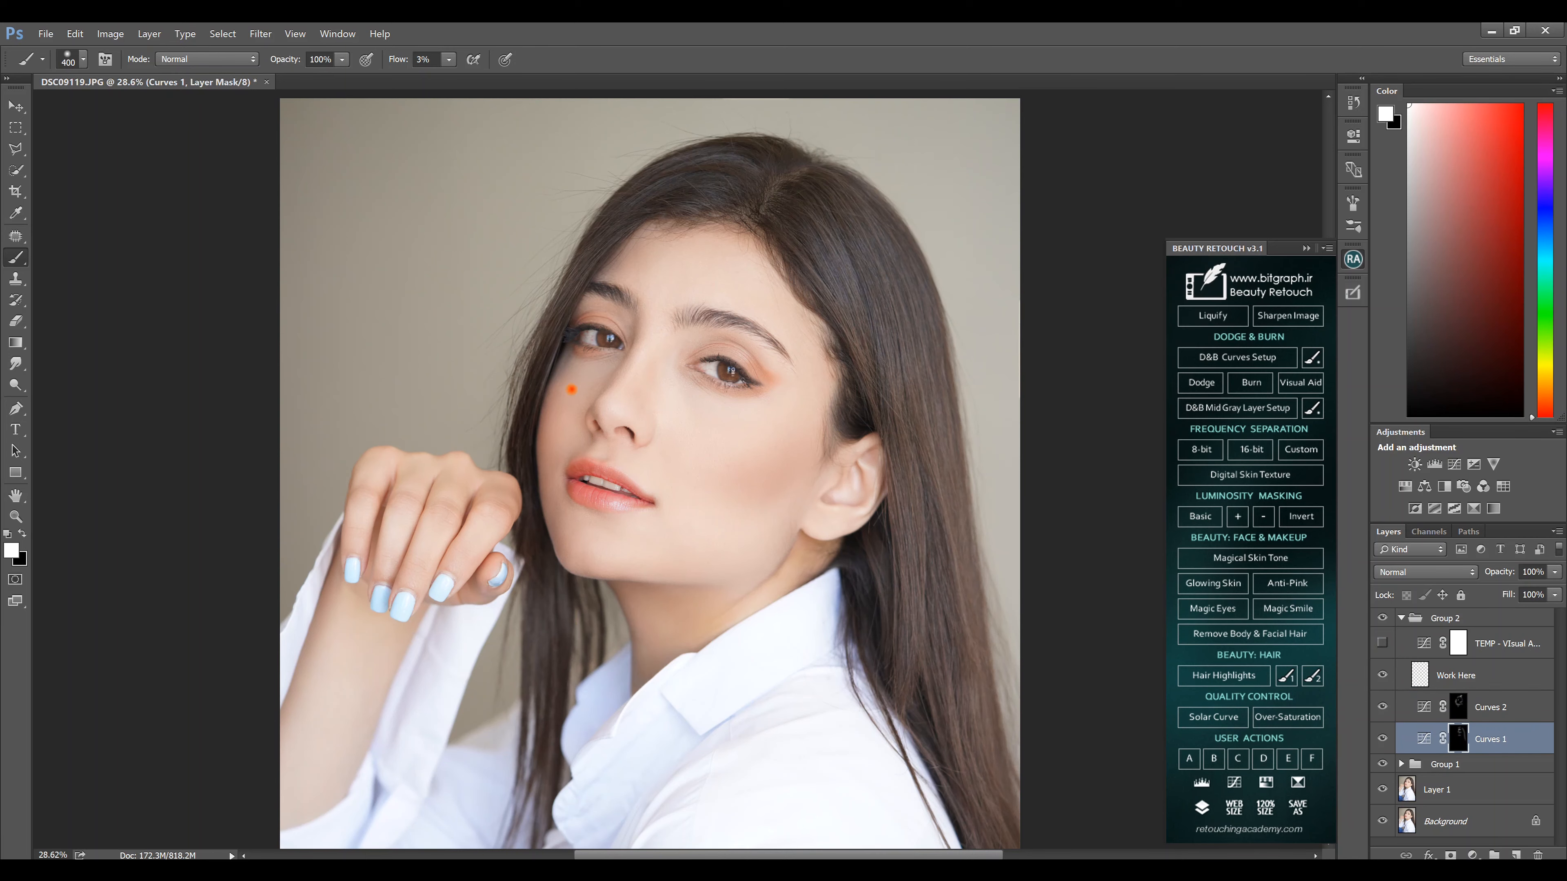
click(1382, 643)
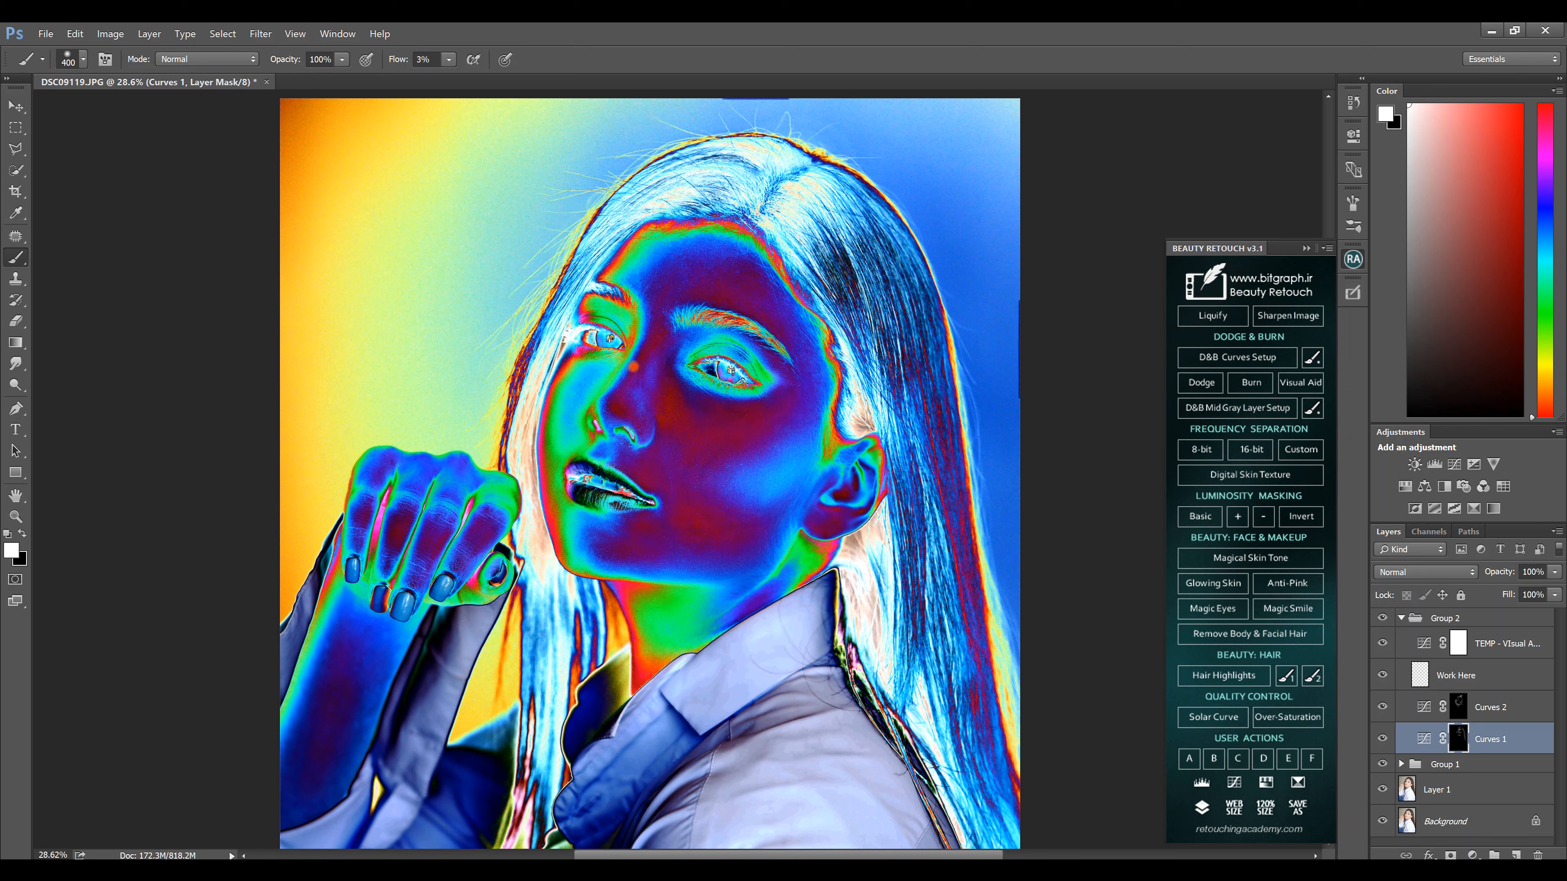
key(alt+bracketright)
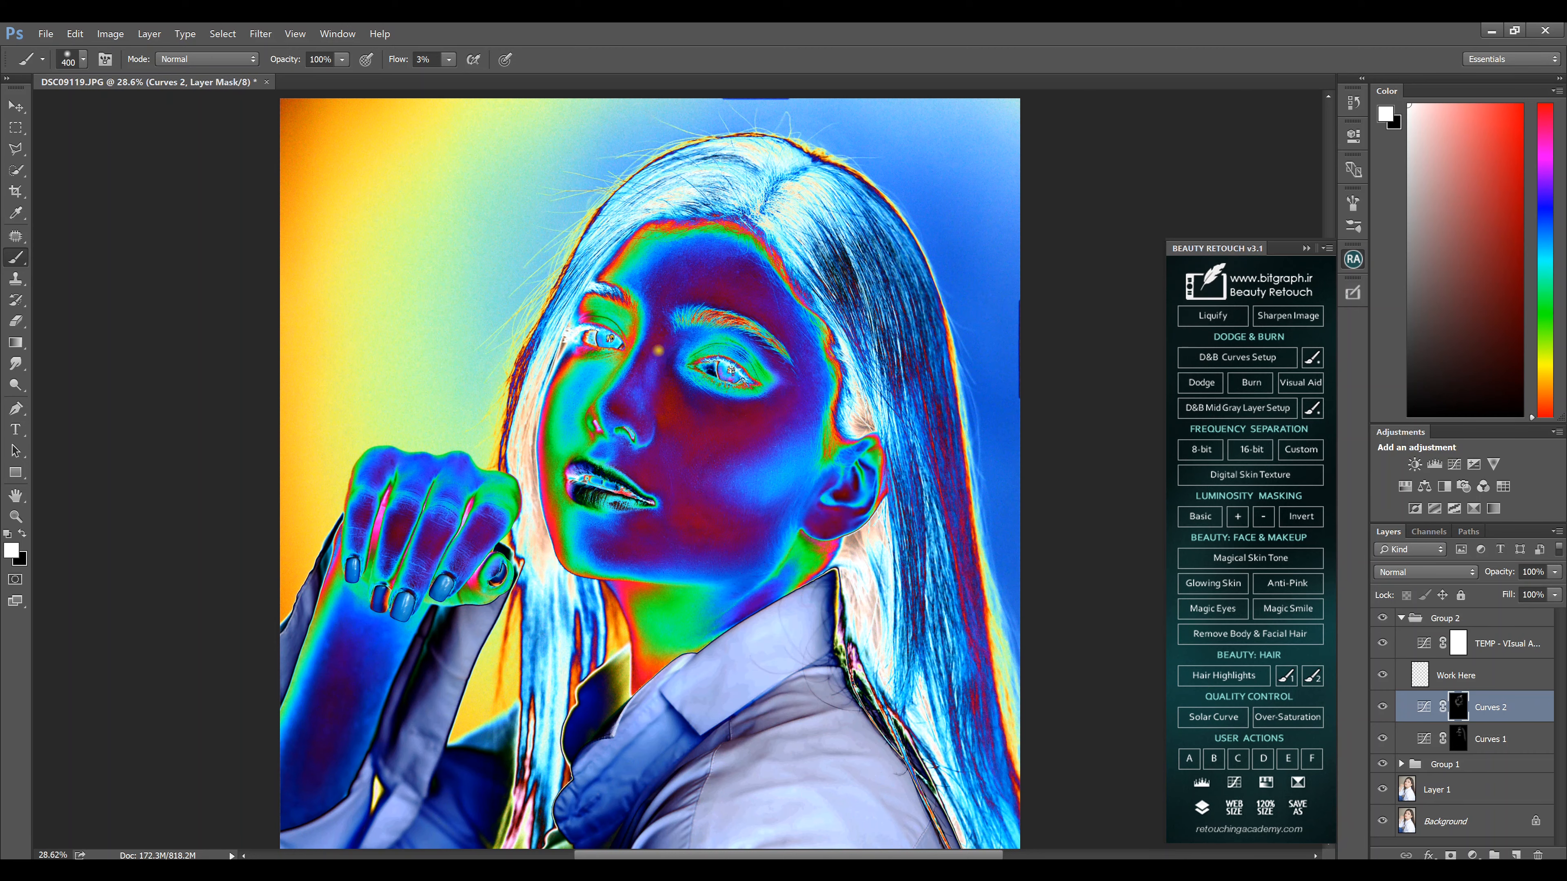
click(1382, 643)
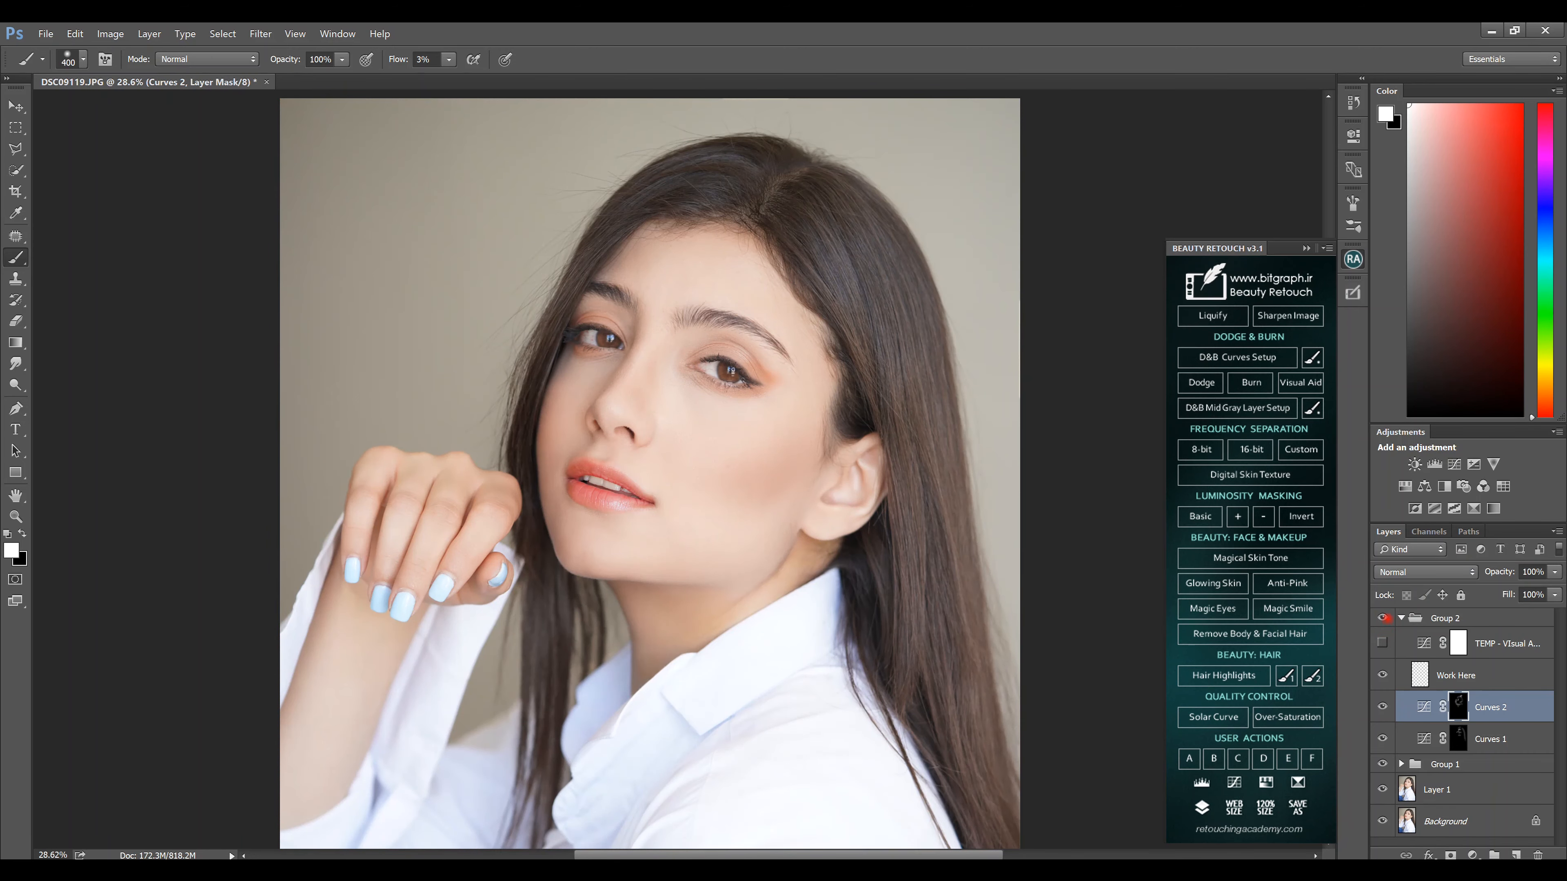
Step: Compare the portrait with and without the dodge and burn of Group 2
click(1383, 618)
click(1382, 617)
click(1383, 618)
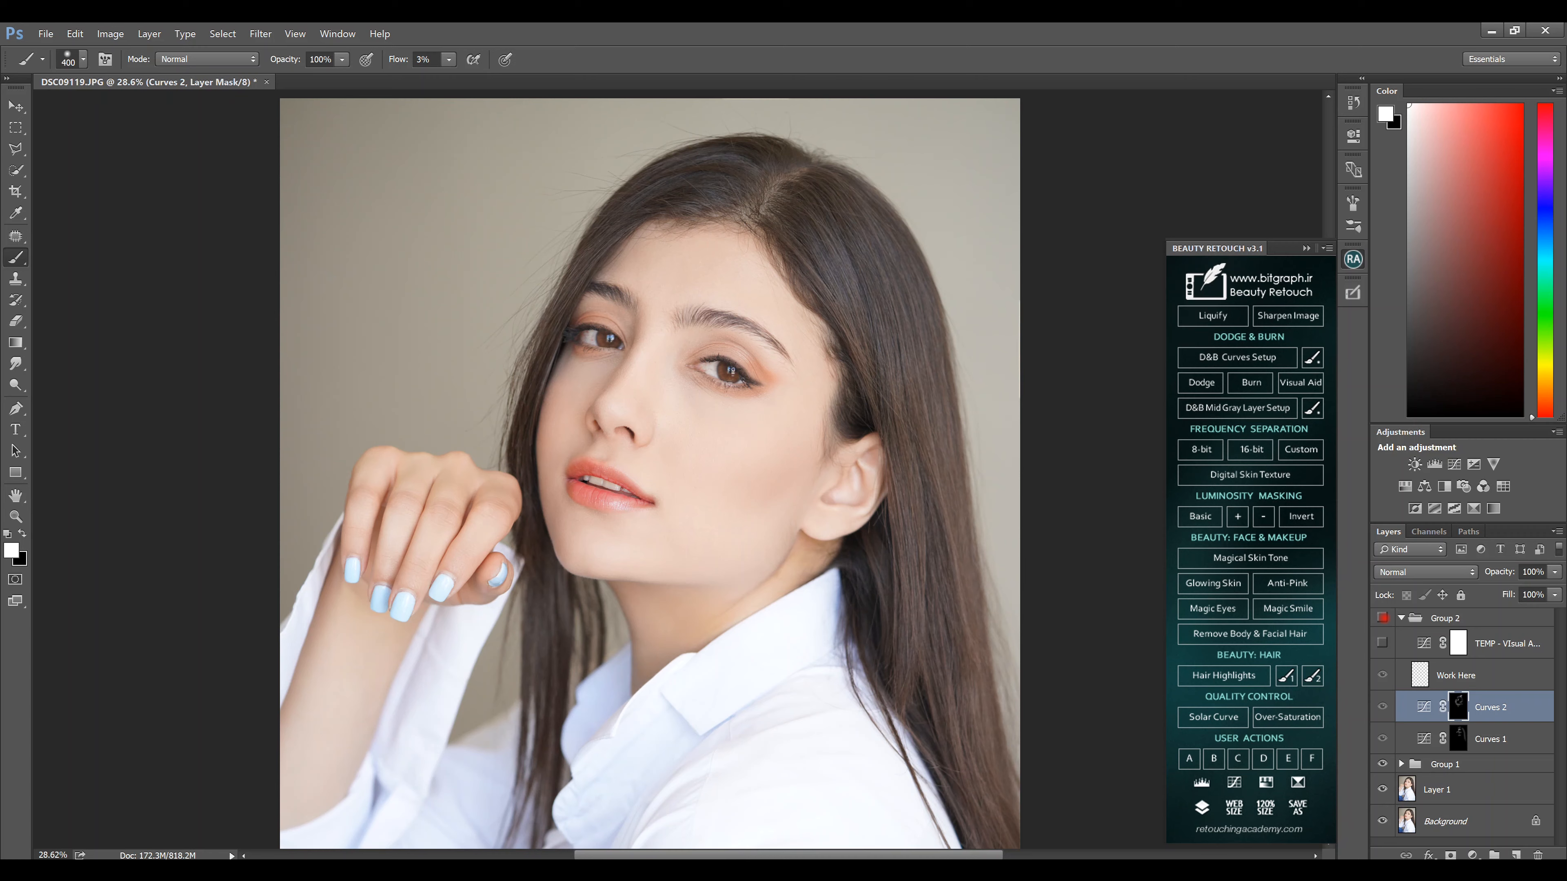
click(1382, 618)
click(1382, 618)
click(1382, 618)
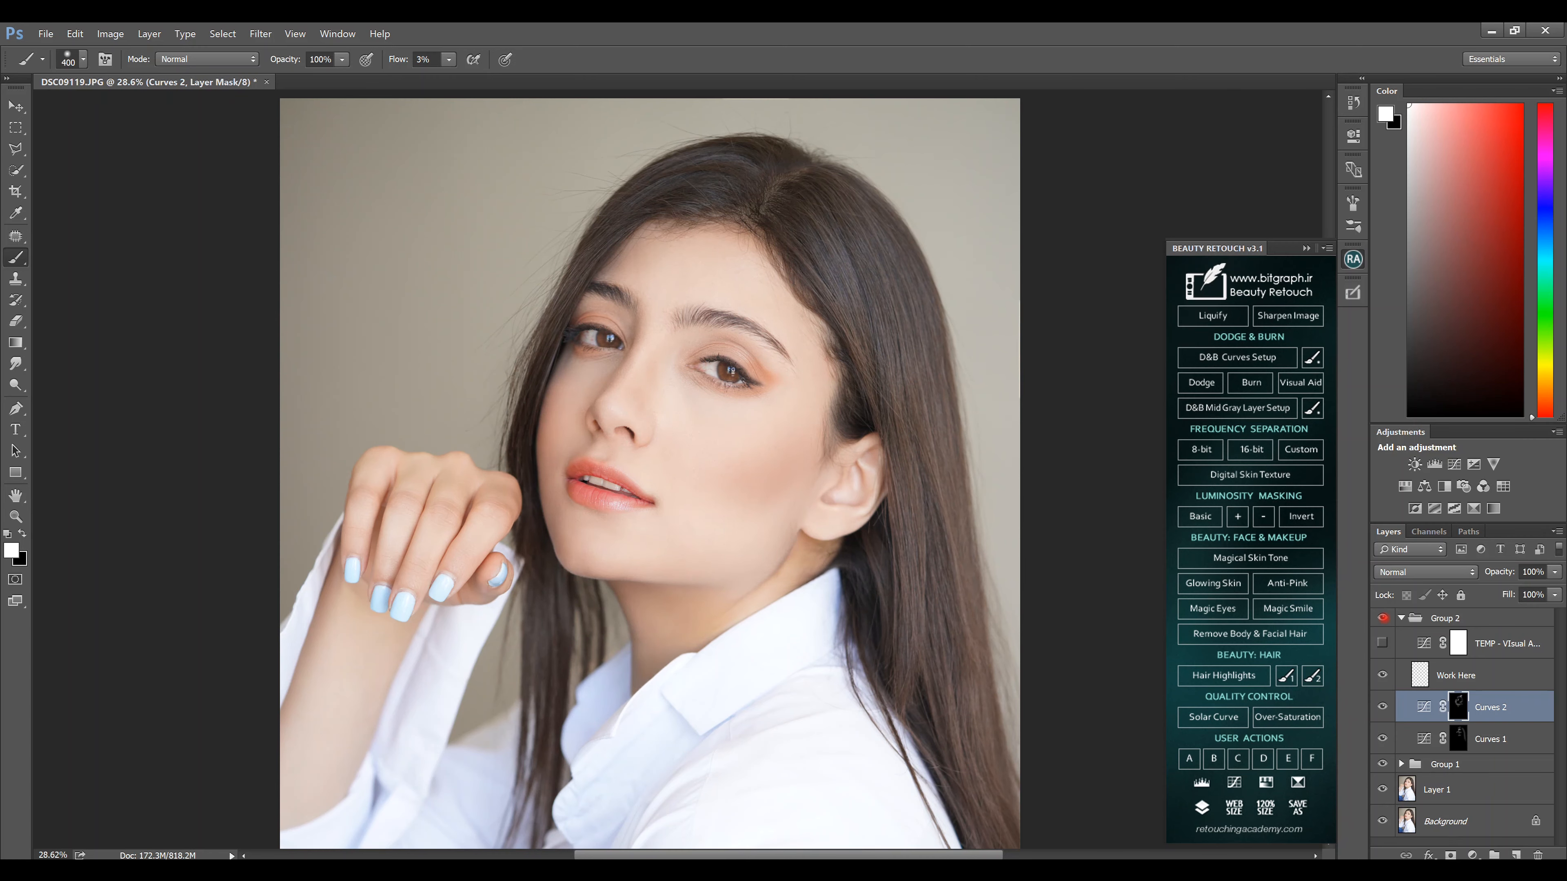
Step: Fit the image to the window, set Group 2's opacity to 75%, and compare the result with the group hidden
key(ctrl+0)
click(1455, 617)
click(1555, 571)
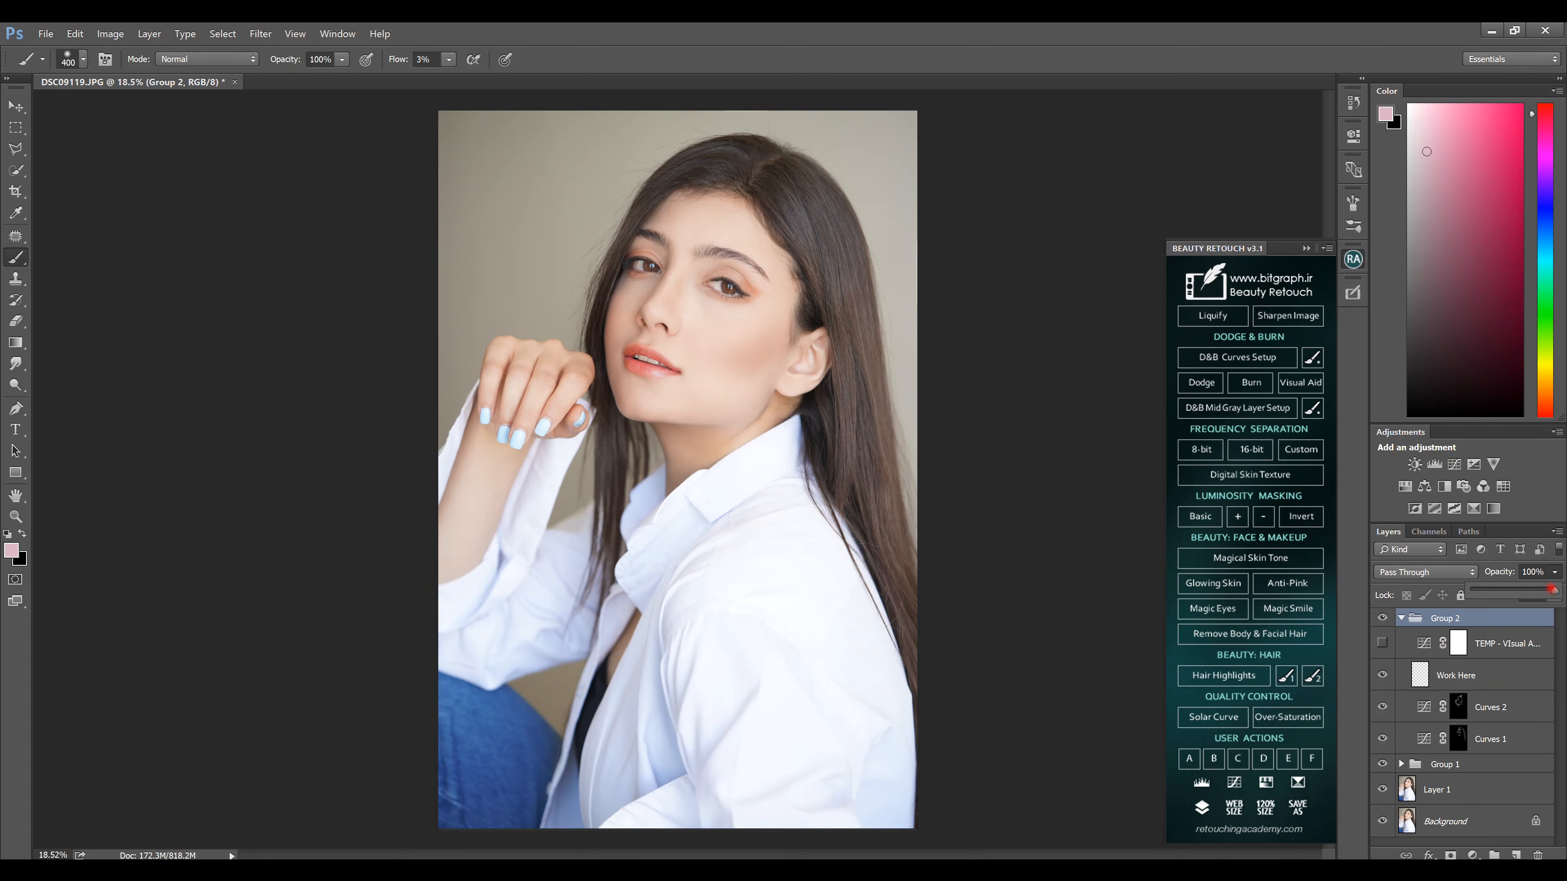
drag(1554, 591, 1535, 601)
click(1383, 618)
click(1382, 618)
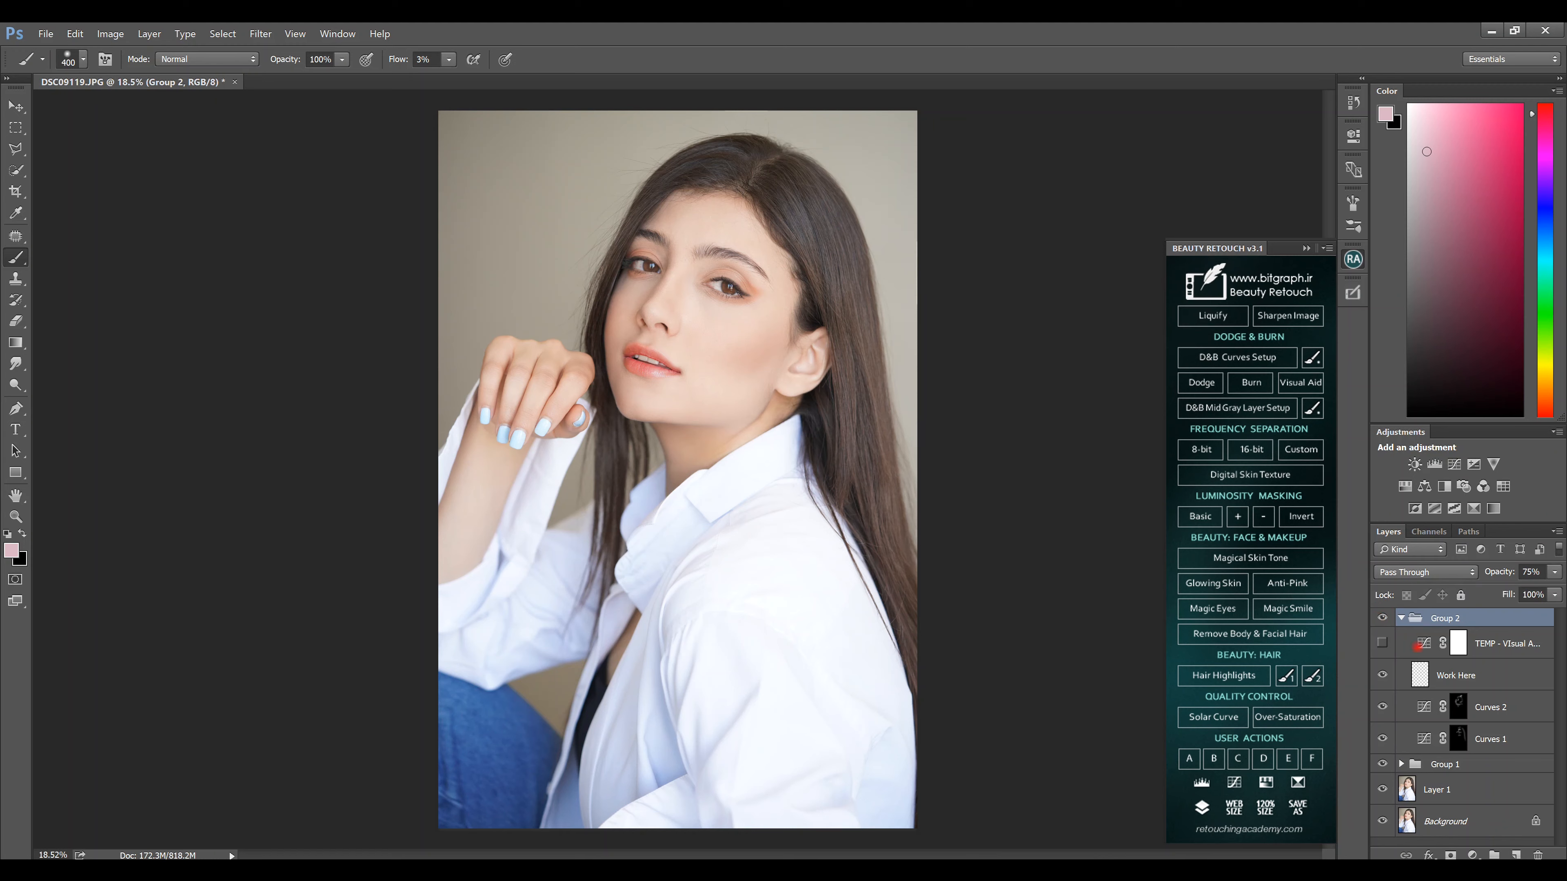
Step: Delete the visual aid and Work Here layers from Group 2, check the group's effect, and collapse it
click(1495, 641)
shift+click(1494, 673)
drag(1495, 673, 1537, 855)
click(1382, 618)
click(1382, 618)
click(1401, 618)
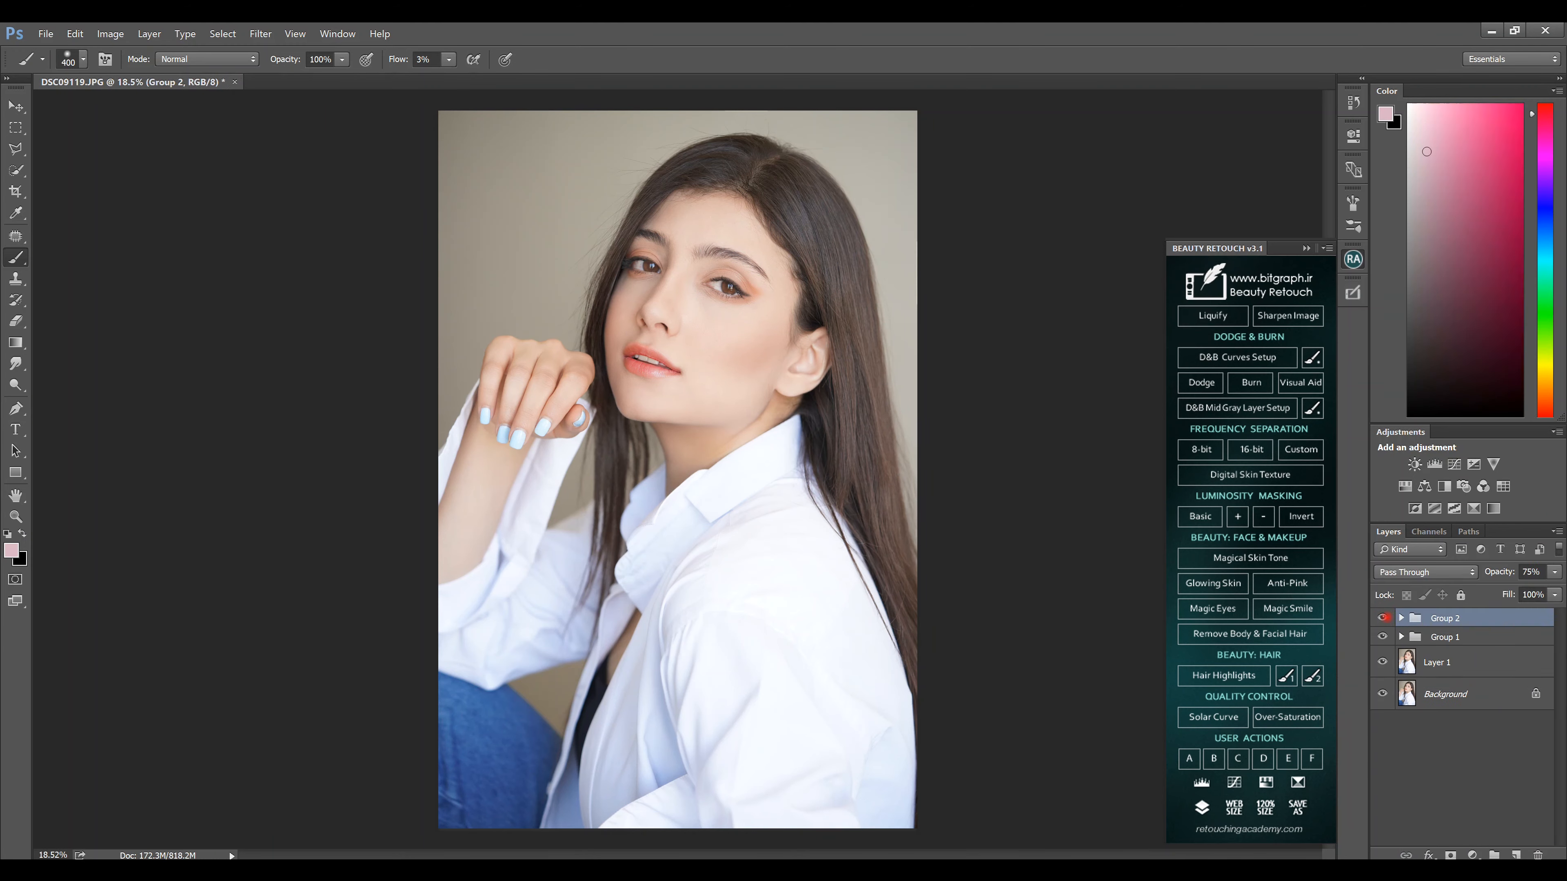
Step: Compare the full portrait before and after the Group 2 adjustments
click(1383, 618)
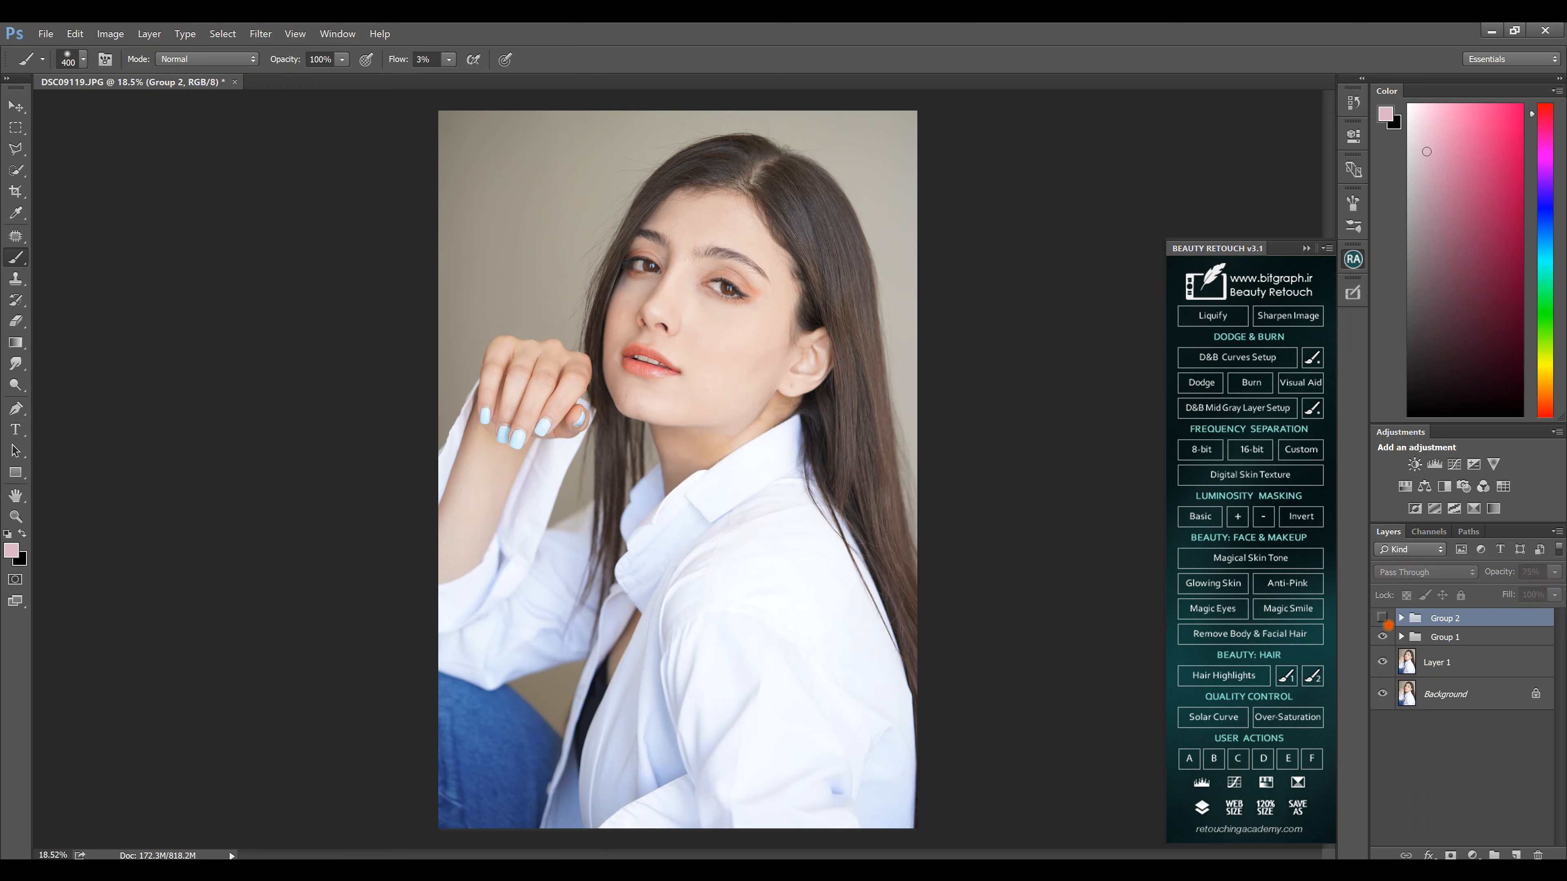
click(1383, 618)
click(1383, 618)
click(1383, 618)
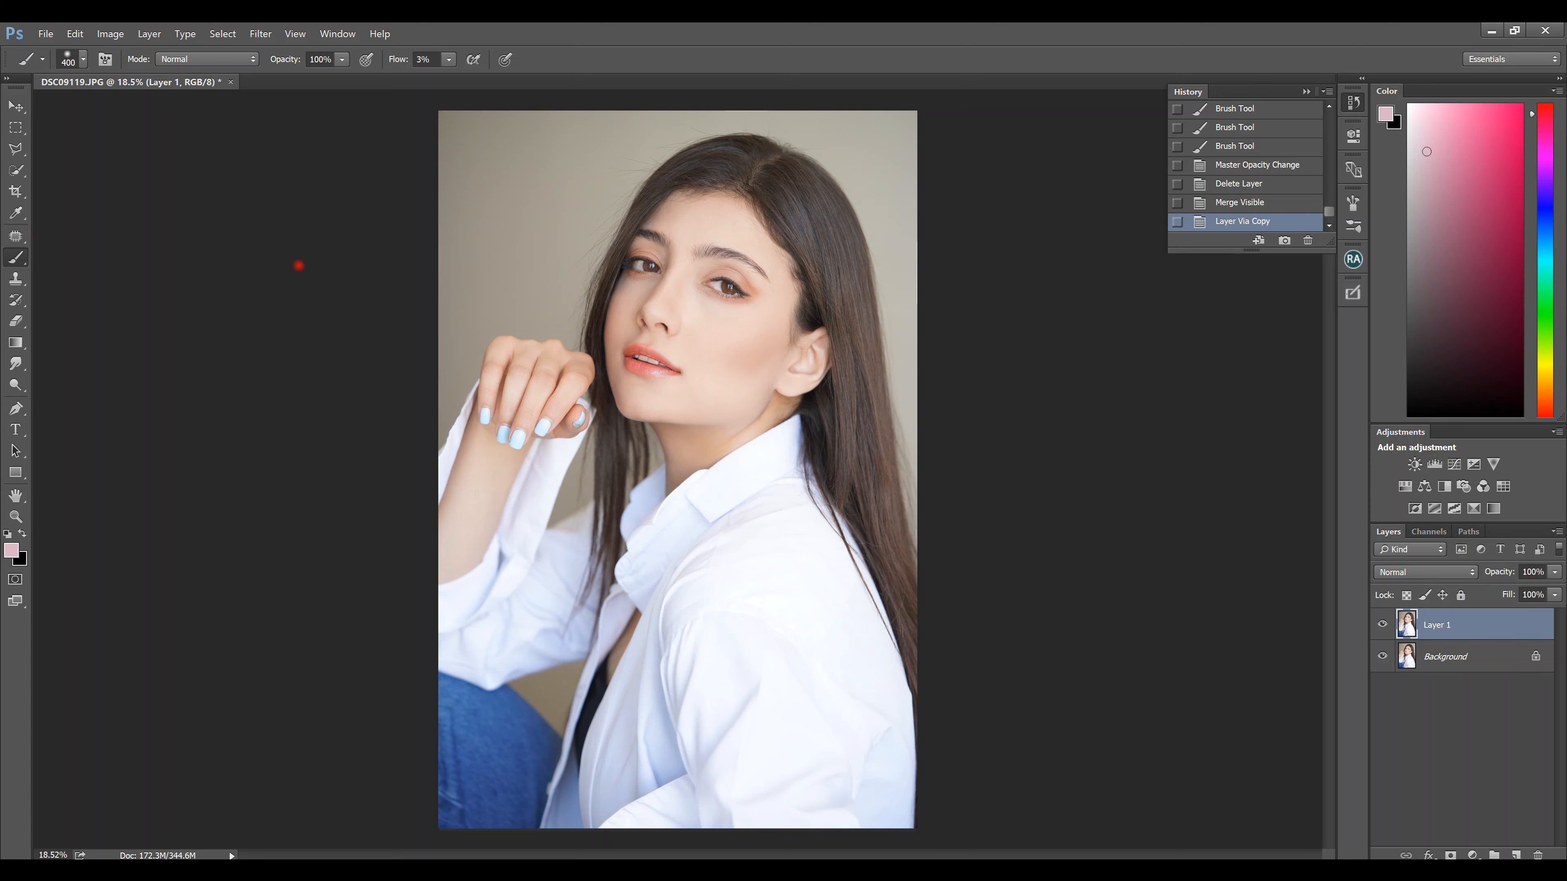
Step: Open Liquify on Layer 1 and push the area under the jawline slightly inward with a size 1200, pressure 15 brush
key(ctrl+shift+x)
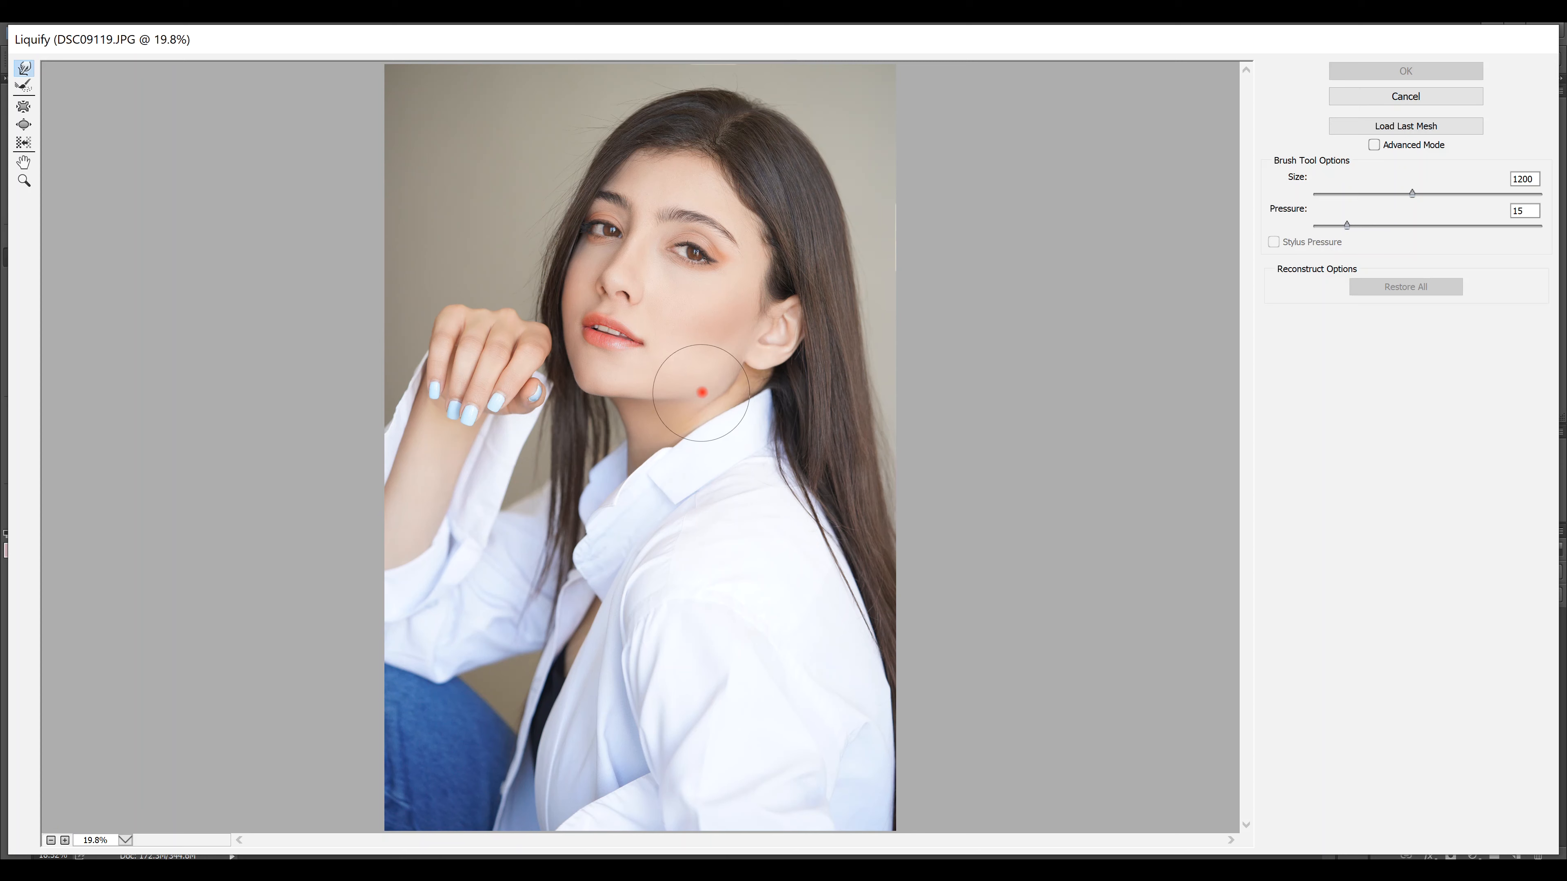
drag(690, 402, 683, 404)
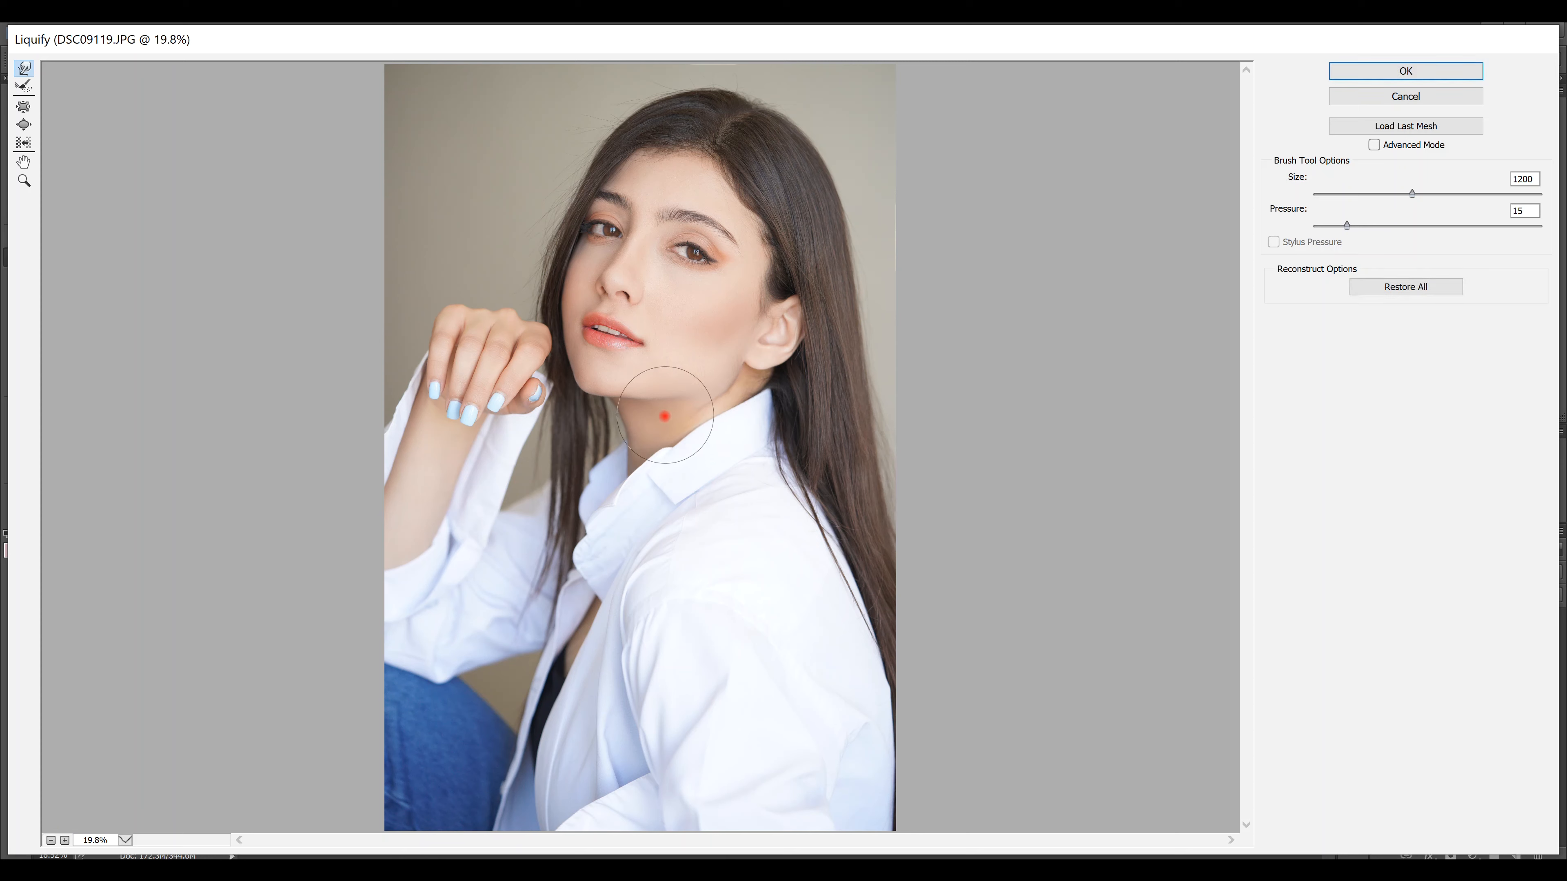
key(bracketleft)
key(bracketleft)
key(bracketleft)
key(bracketleft)
Step: Enlarge the Liquify brush to 1400 and push the hair outline around the crown, both sides and behind the ear
key(bracketright)
key(bracketright)
key(bracketright)
key(bracketright)
key(bracketright)
key(bracketright)
mouse_move(618, 137)
mouse_down()
mouse_move(646, 141)
mouse_move(567, 157)
mouse_move(571, 169)
mouse_up()
drag(539, 226, 519, 242)
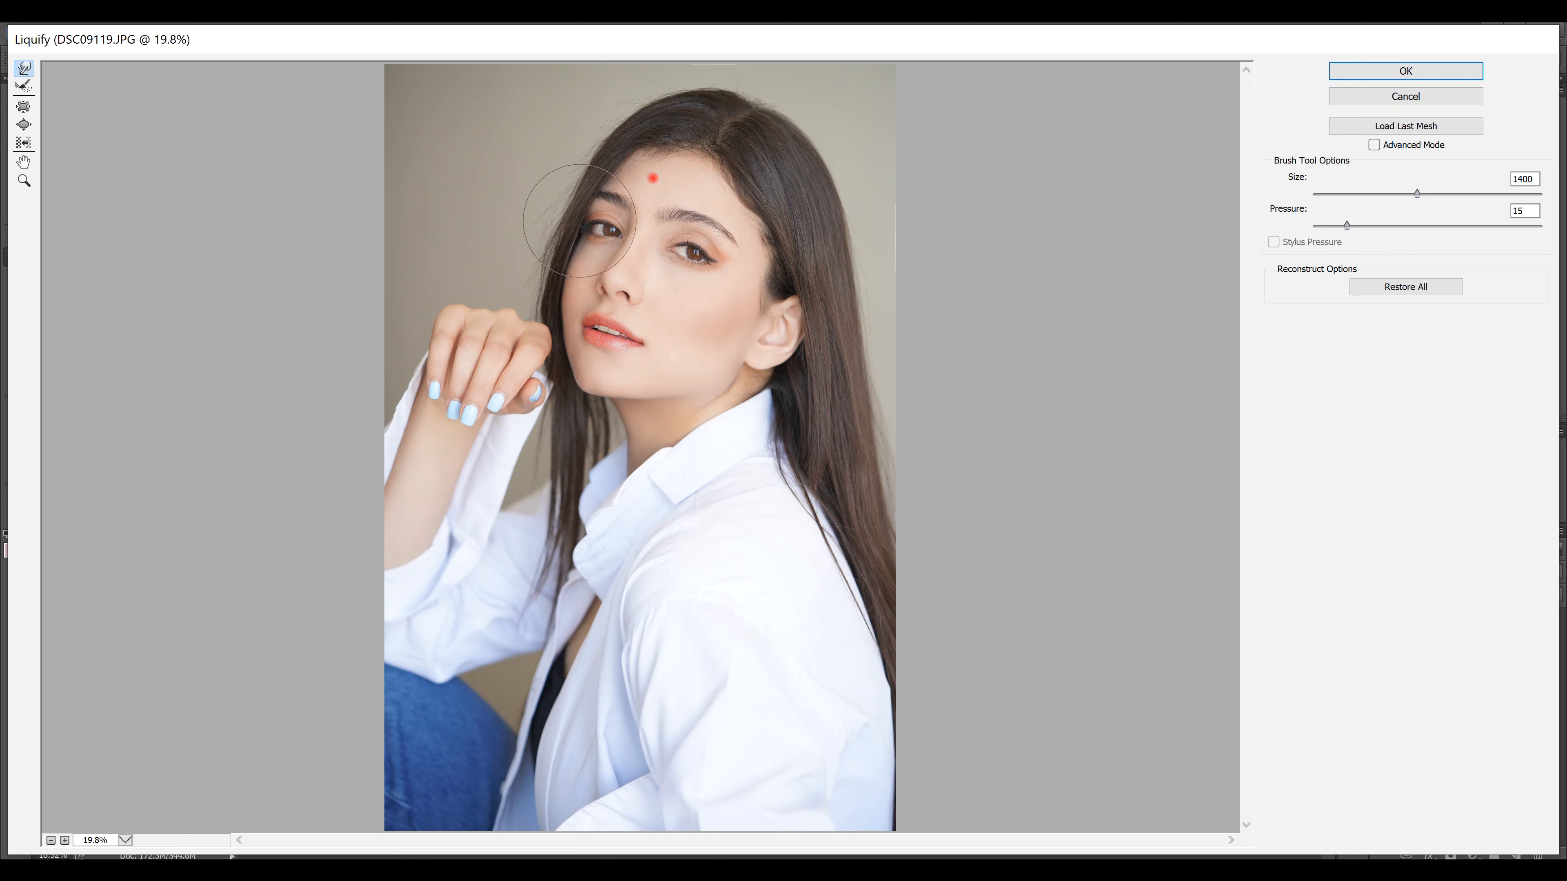
drag(657, 108, 656, 92)
mouse_move(755, 115)
mouse_down()
mouse_move(820, 181)
mouse_move(840, 179)
mouse_move(843, 229)
mouse_move(846, 171)
mouse_move(804, 141)
mouse_up()
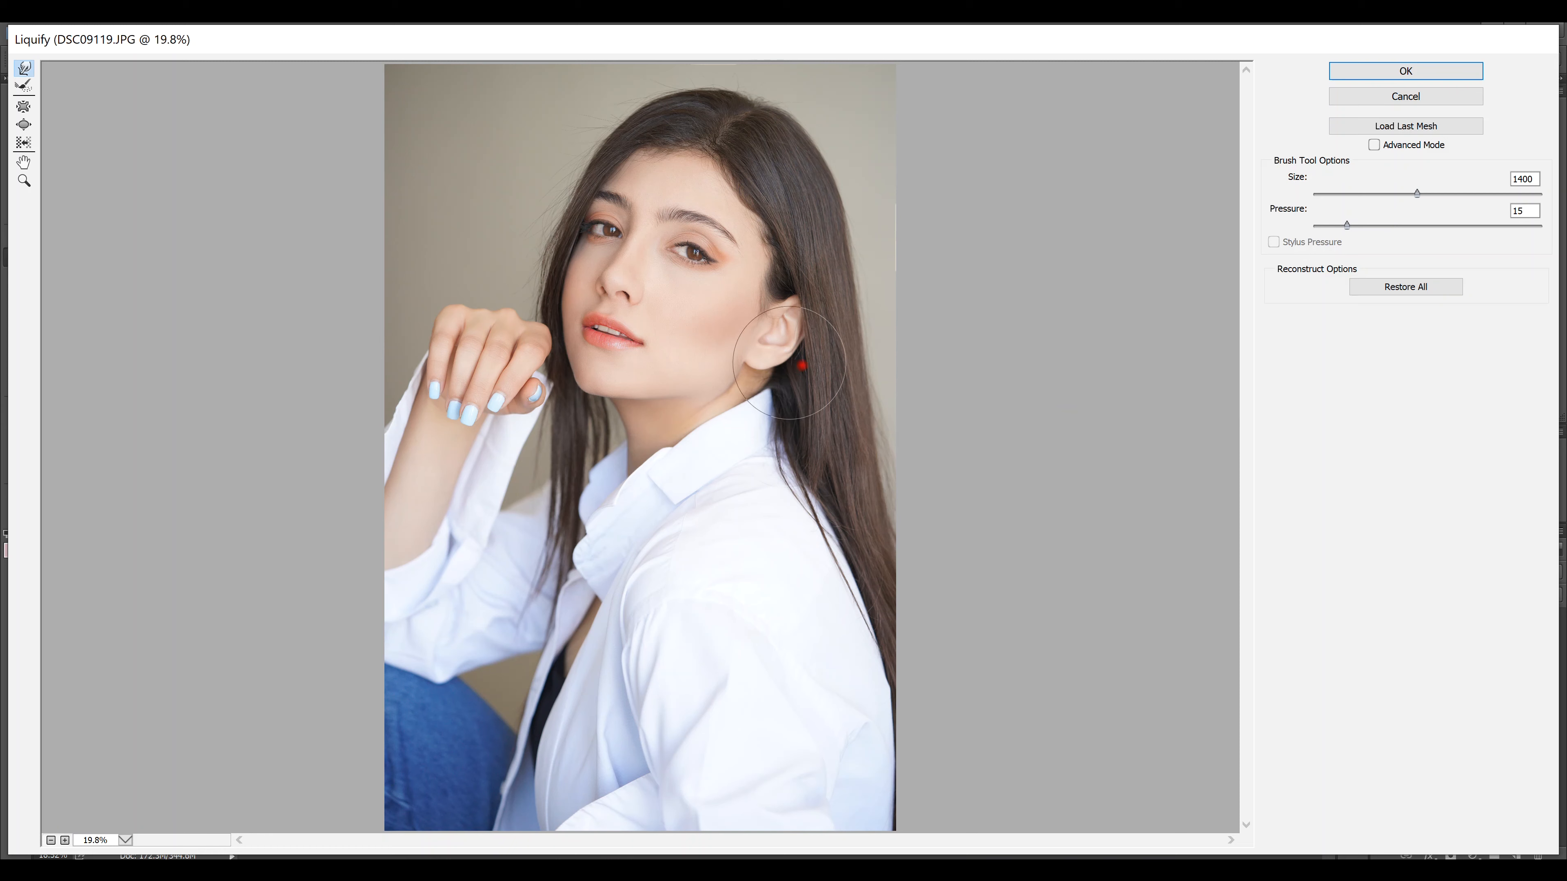
drag(812, 358, 783, 358)
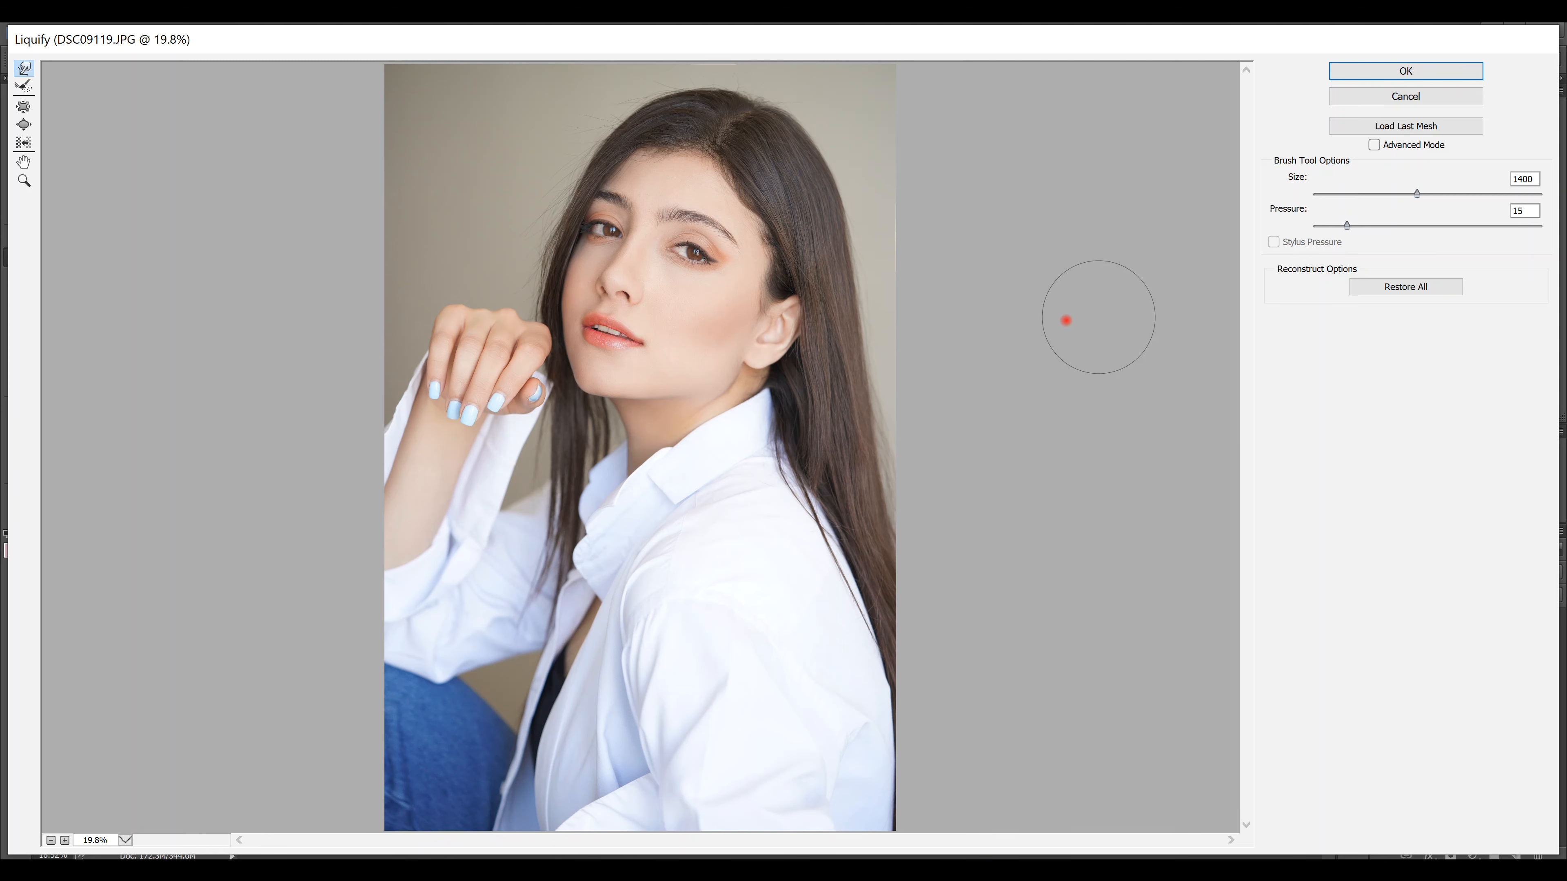
Step: Reduce the Liquify brush size to 500 and apply the reshaping to Layer 1
key(bracketleft)
key(bracketleft)
key(bracketleft)
key(bracketleft)
key(bracketleft)
key(bracketleft)
key(bracketleft)
key(bracketleft)
key(bracketleft)
click(1378, 65)
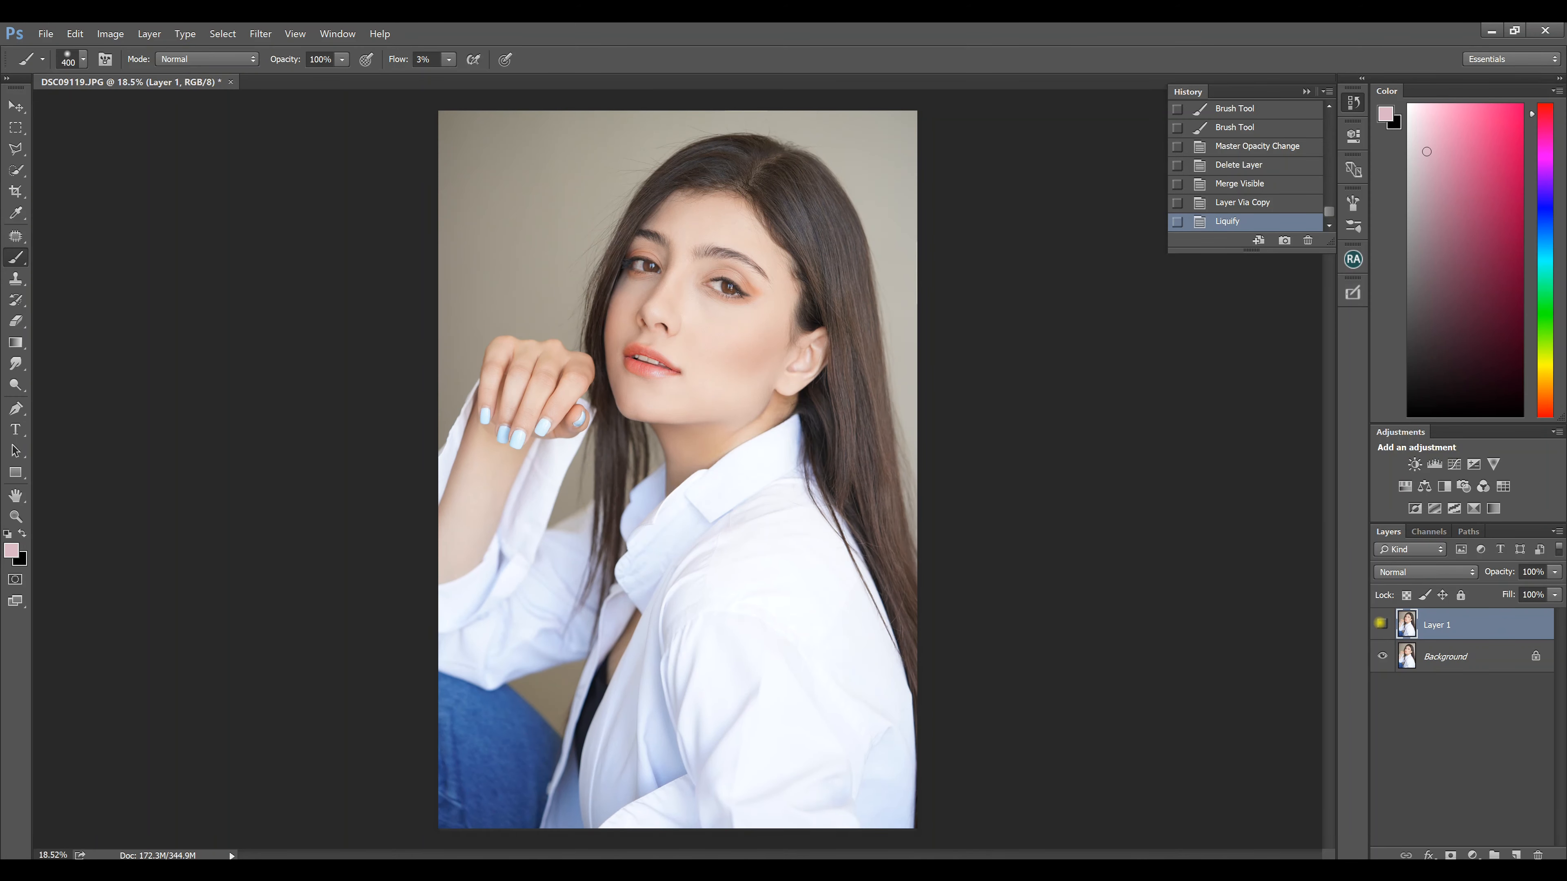
Step: Compare the portrait with Layer 1 hidden and shown to check the Liquify reshaping
click(1381, 623)
click(1381, 623)
click(1381, 624)
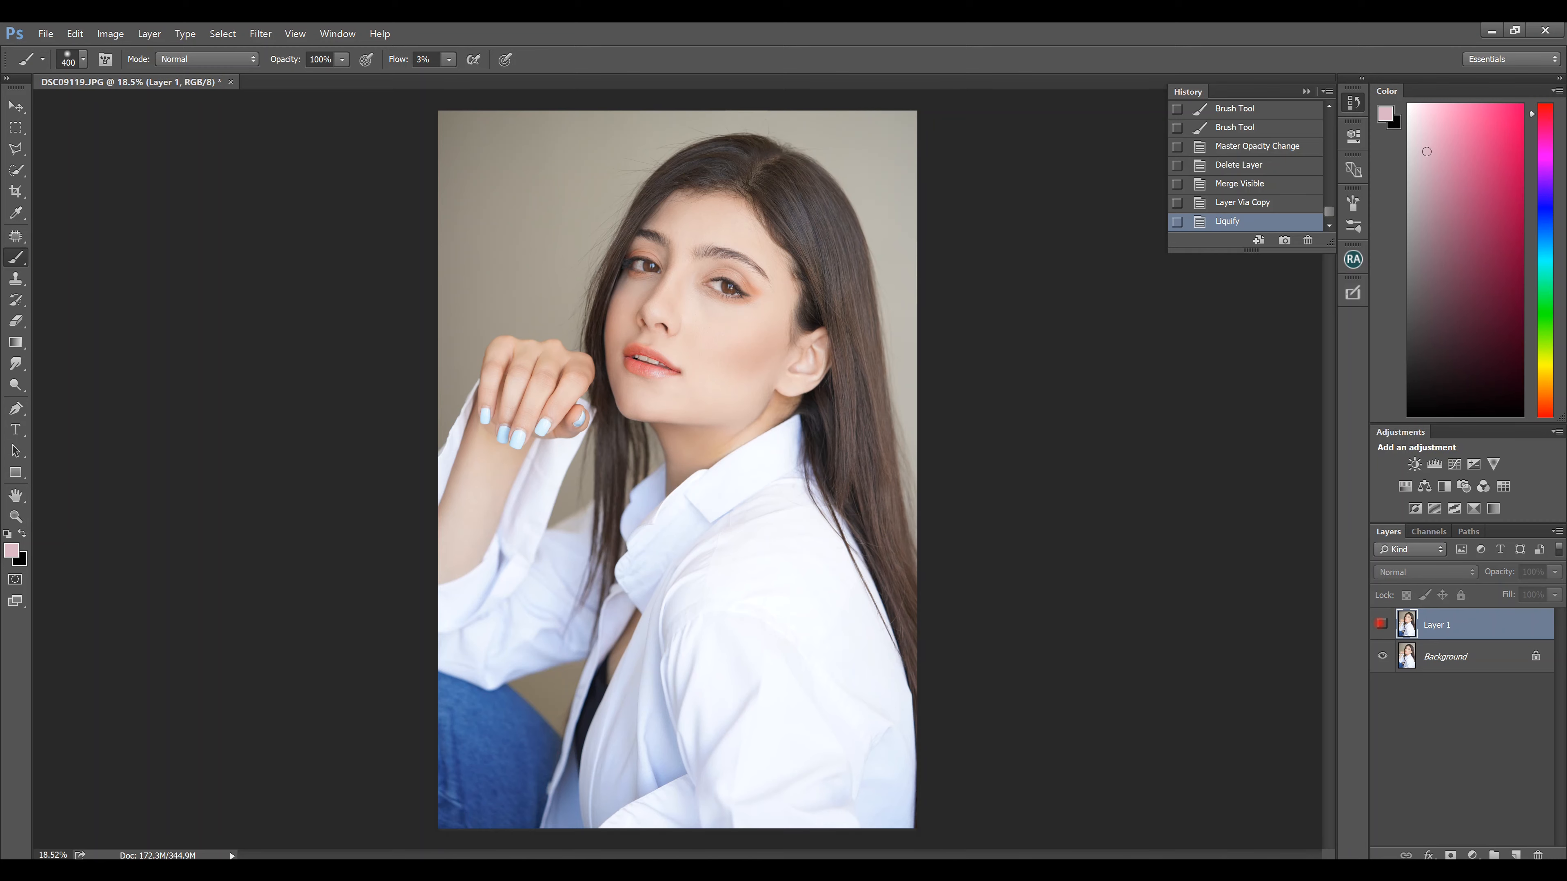
click(1381, 624)
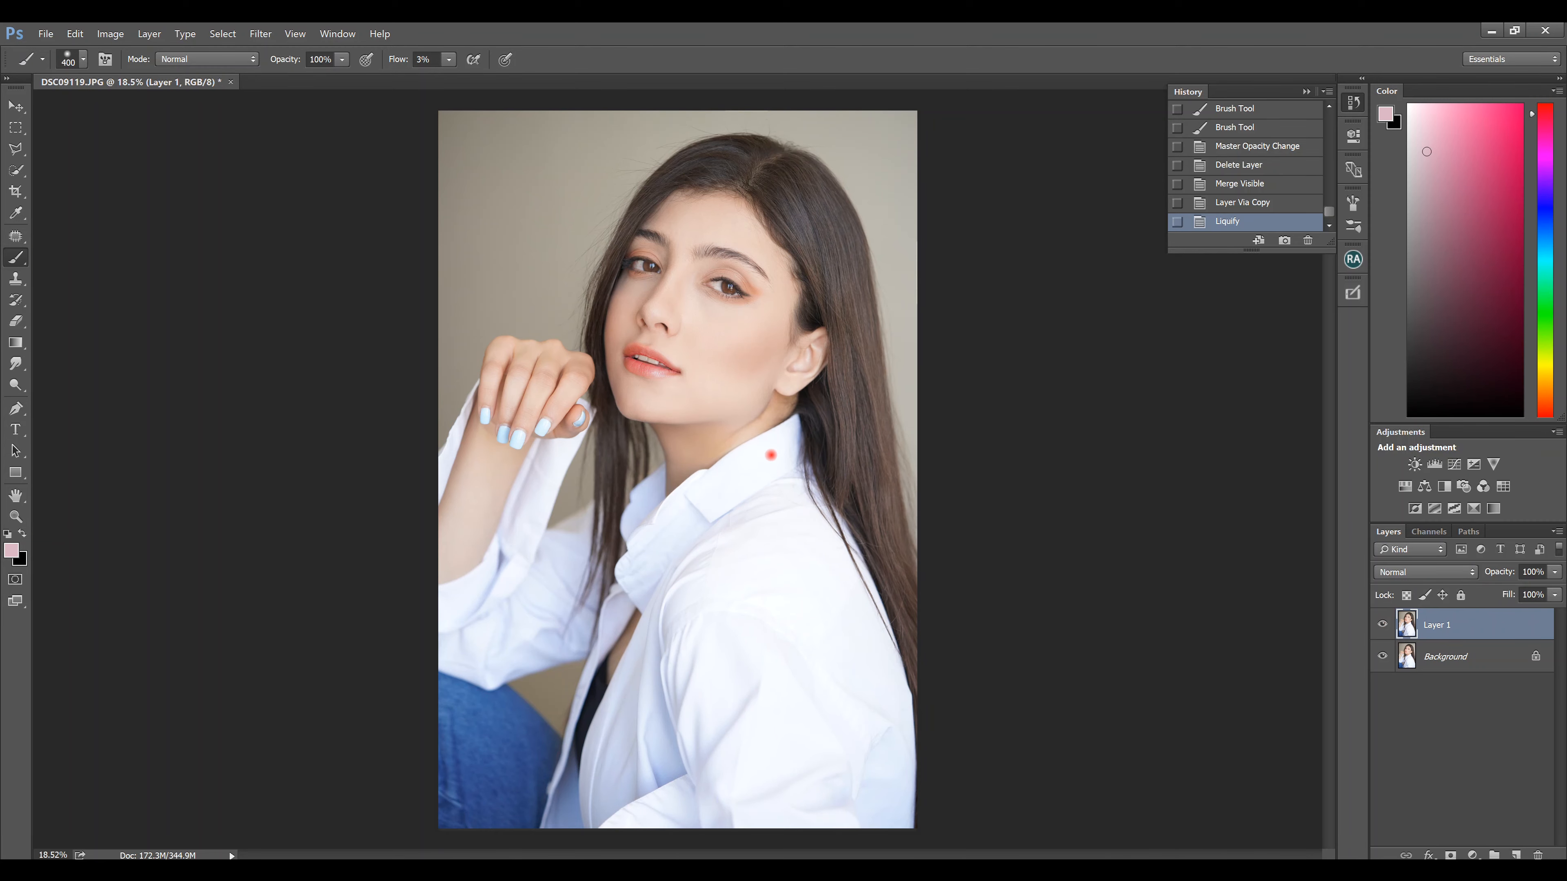
Step: Patch the uneven areas on the neck between the jawline and the shirt collar with clean nearby skin
drag(735, 443, 830, 430)
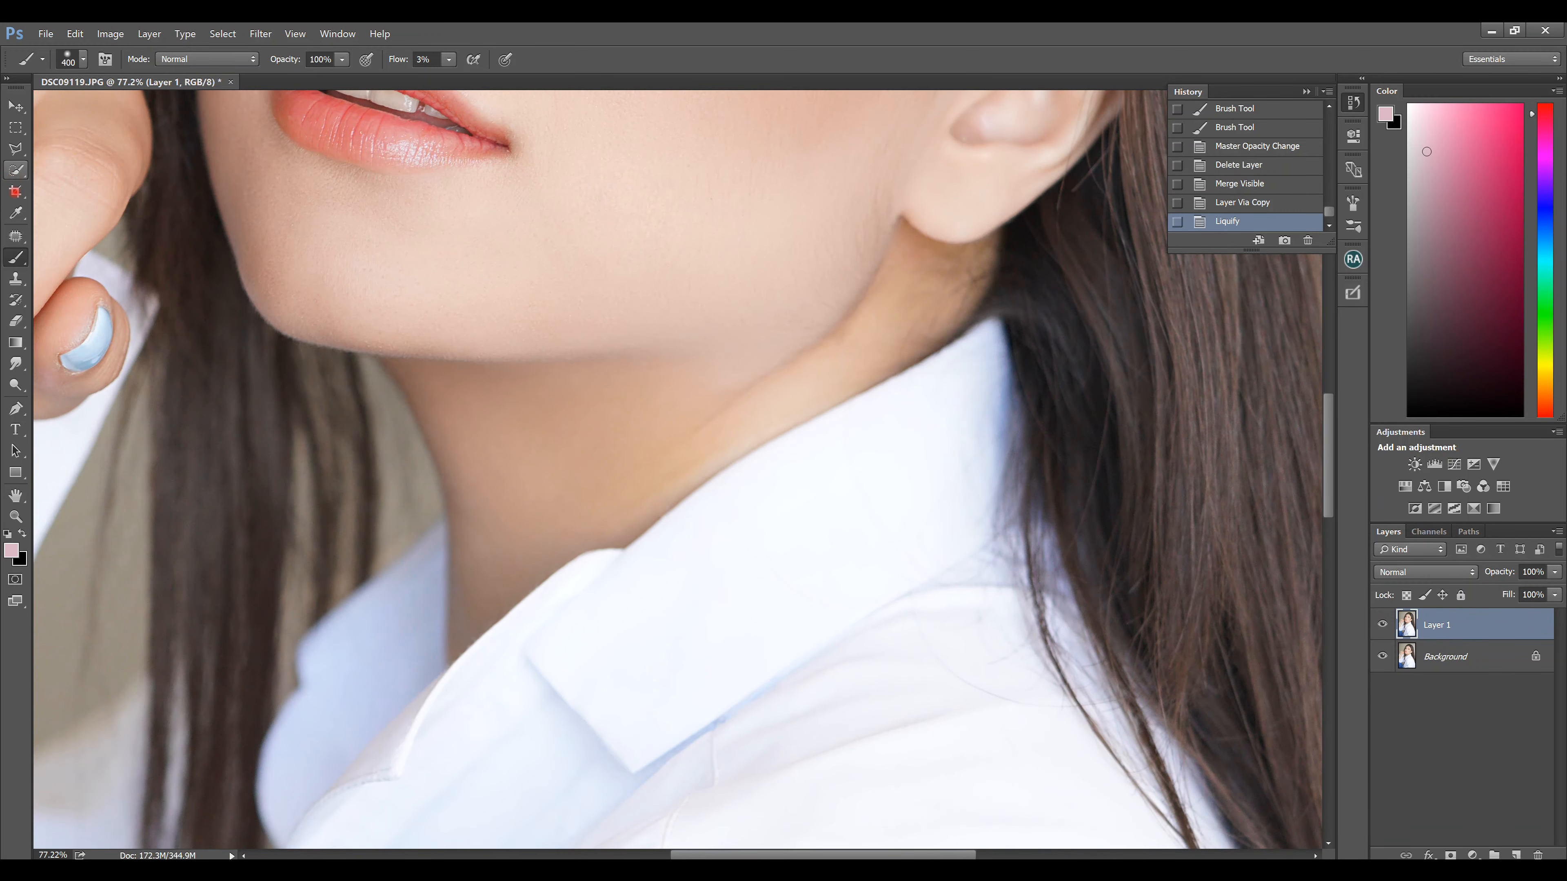
click(15, 236)
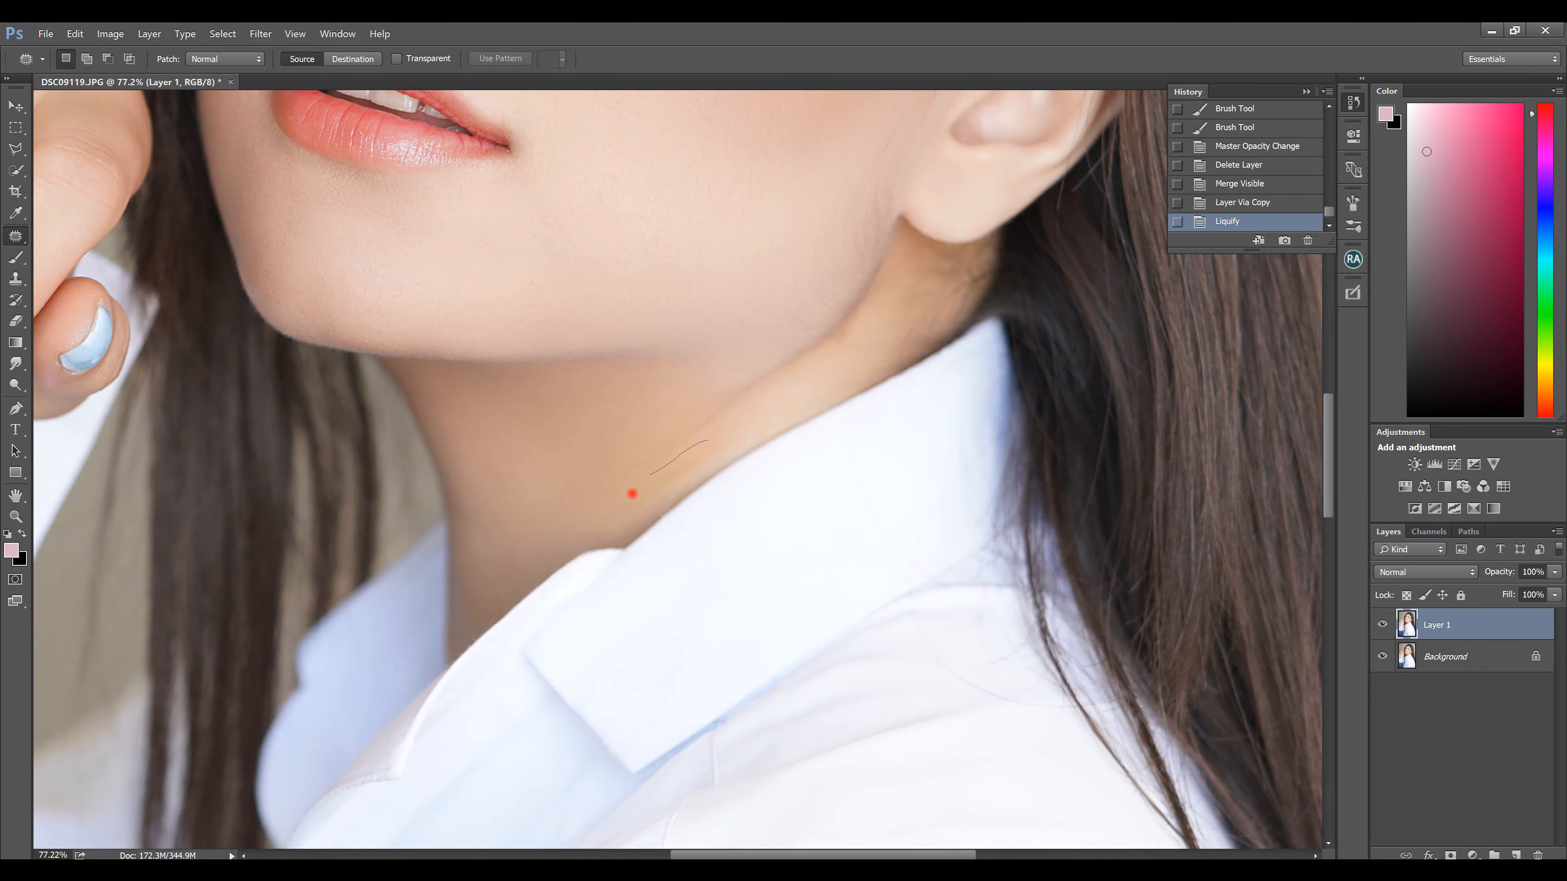
mouse_move(713, 459)
mouse_down()
mouse_move(710, 443)
mouse_move(619, 448)
mouse_move(623, 436)
mouse_up()
click(722, 387)
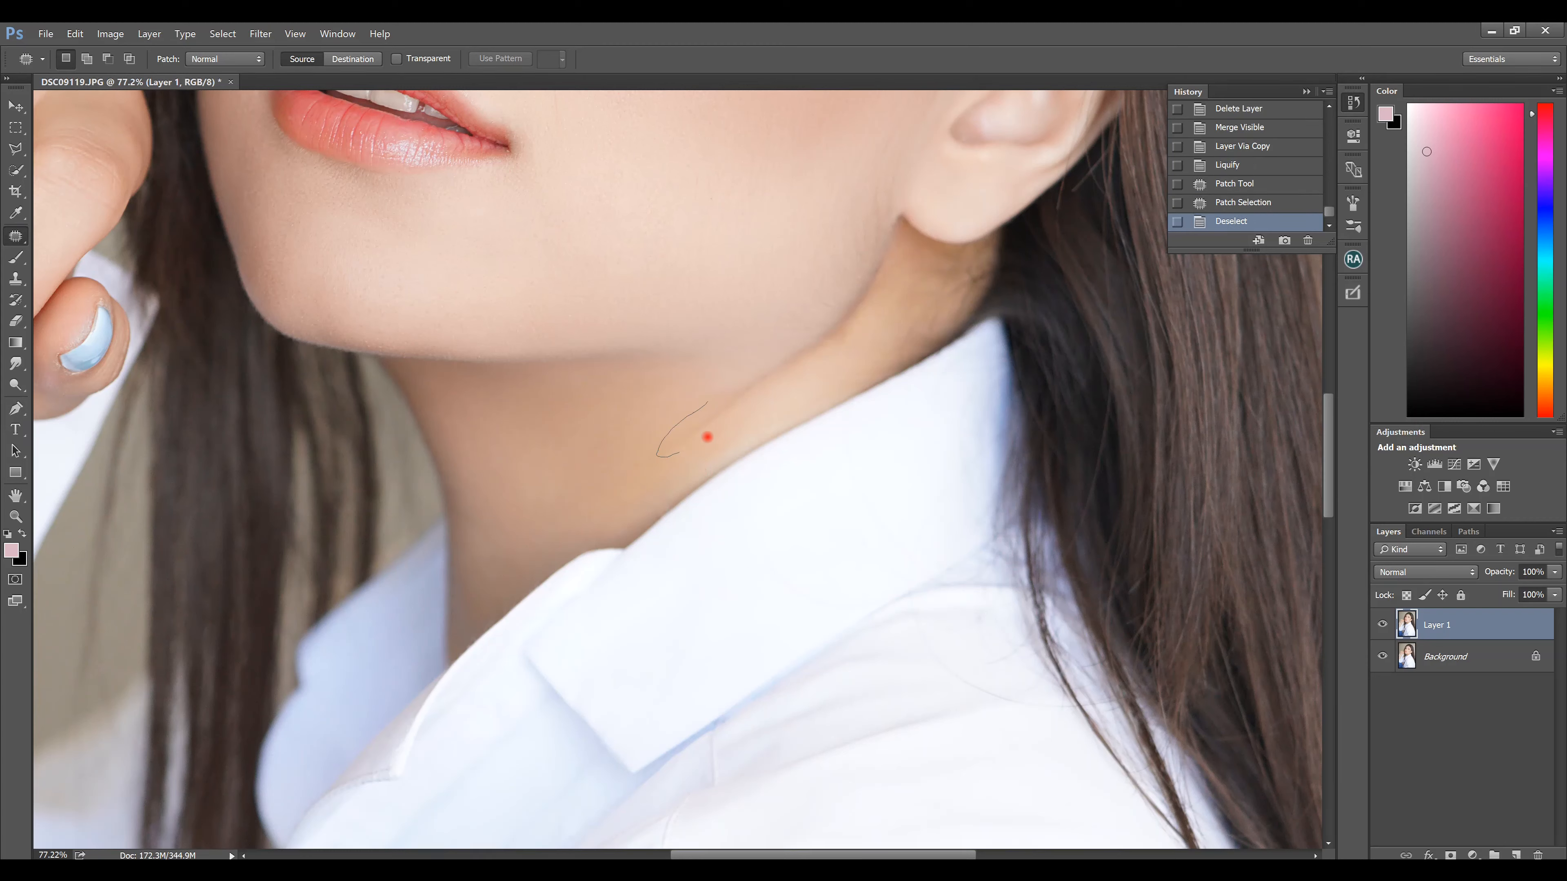
drag(754, 384, 675, 395)
click(784, 445)
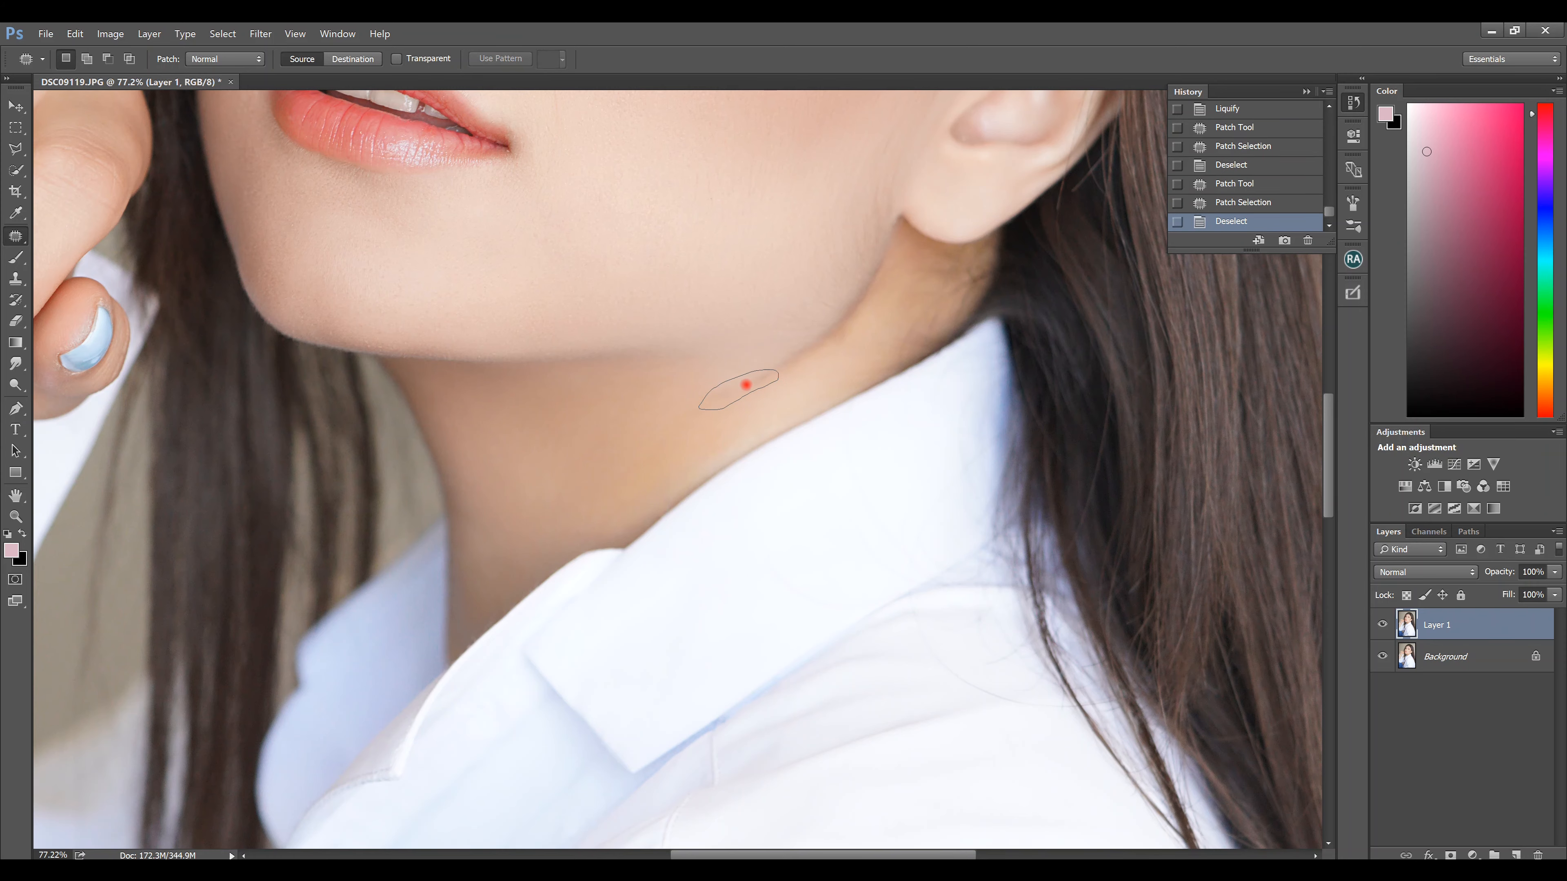
drag(746, 384, 675, 388)
click(798, 382)
Step: Merge the visible layers, duplicate the result, and patch the shadowed jaw edge below the earlobe with nearby skin
scroll(839, 298, down, 10)
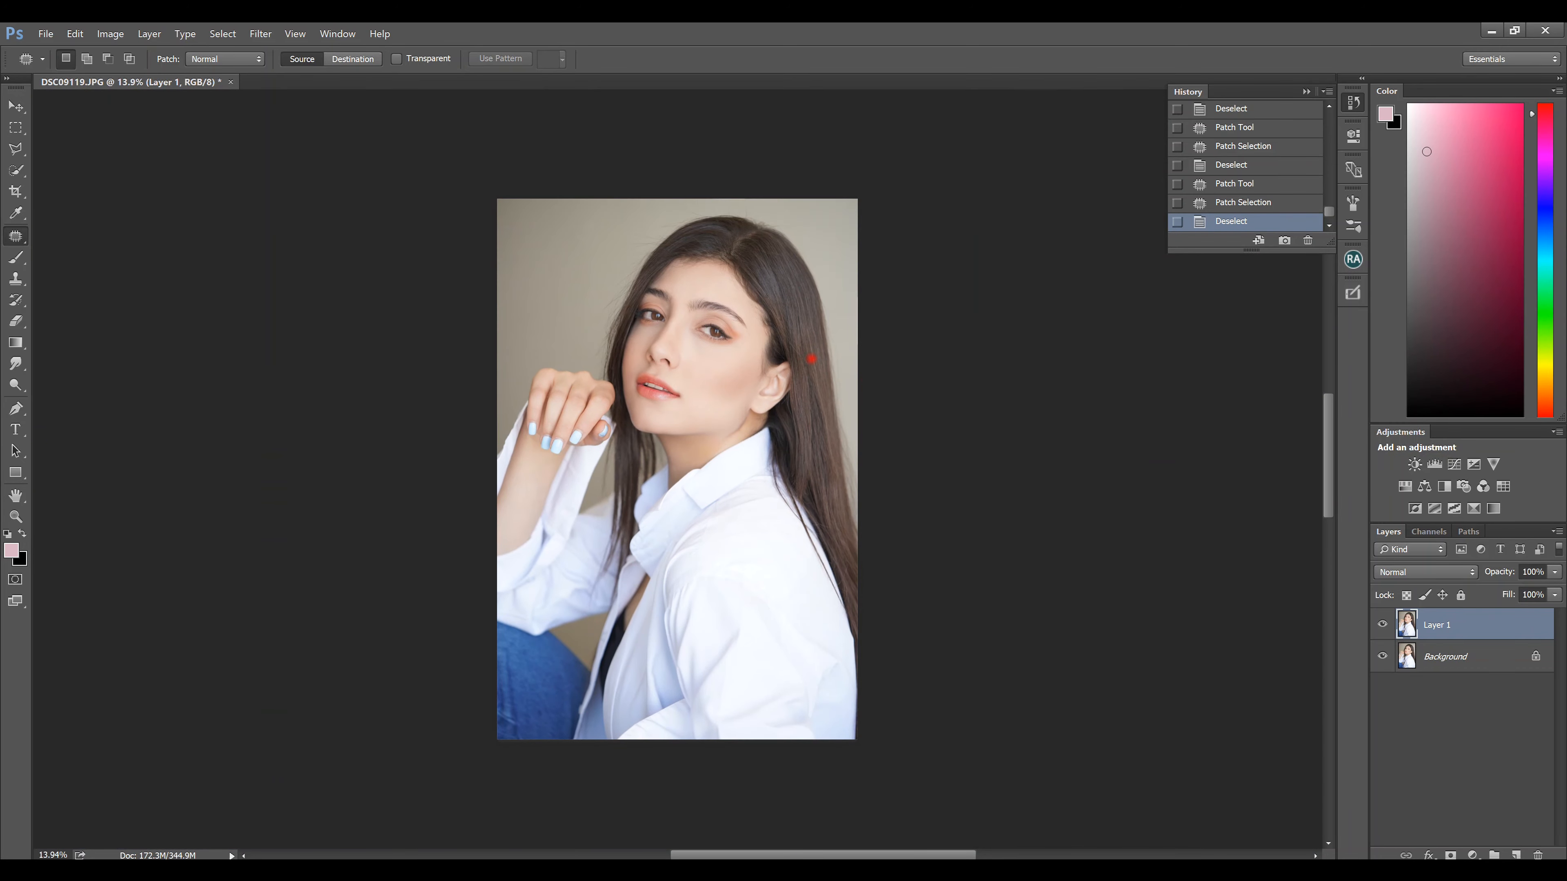
key(ctrl+shift+e)
key(ctrl+j)
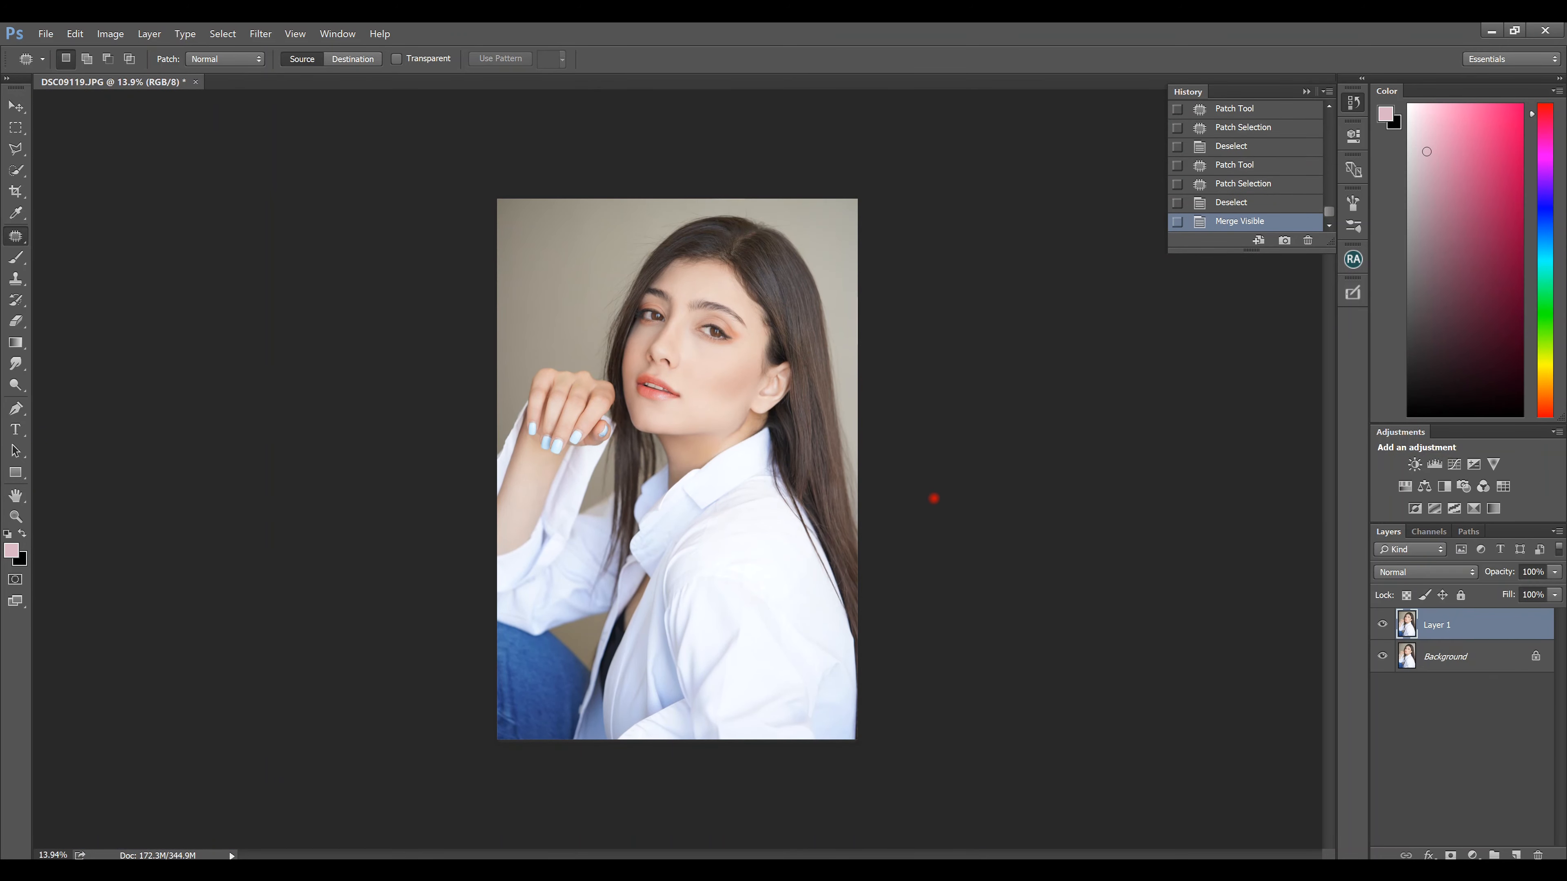
scroll(835, 417, up, 3)
scroll(834, 417, up, 4)
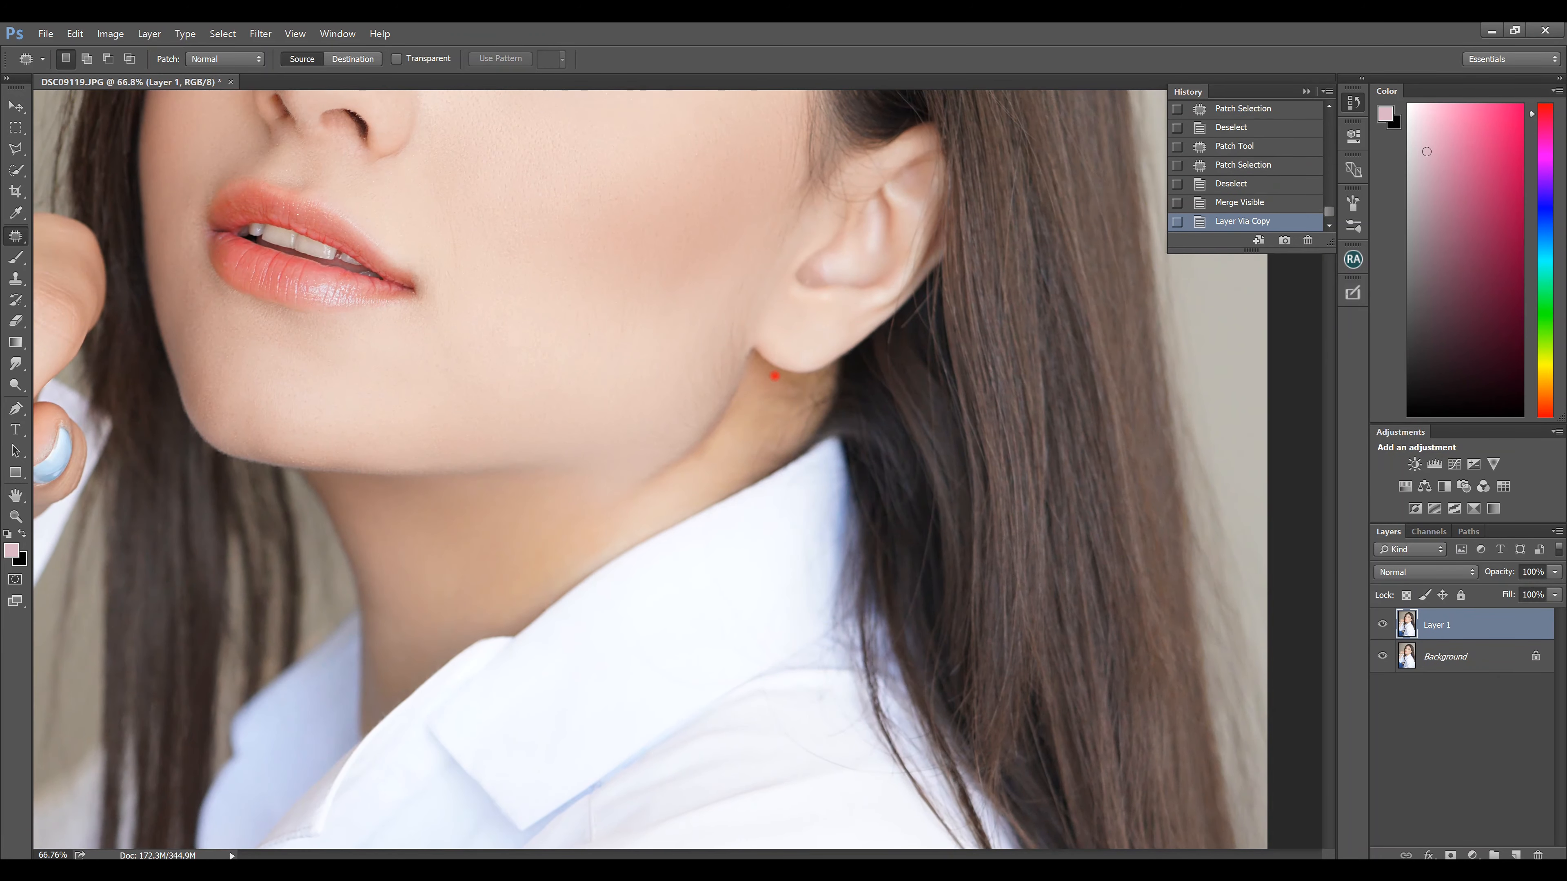
drag(732, 358, 696, 425)
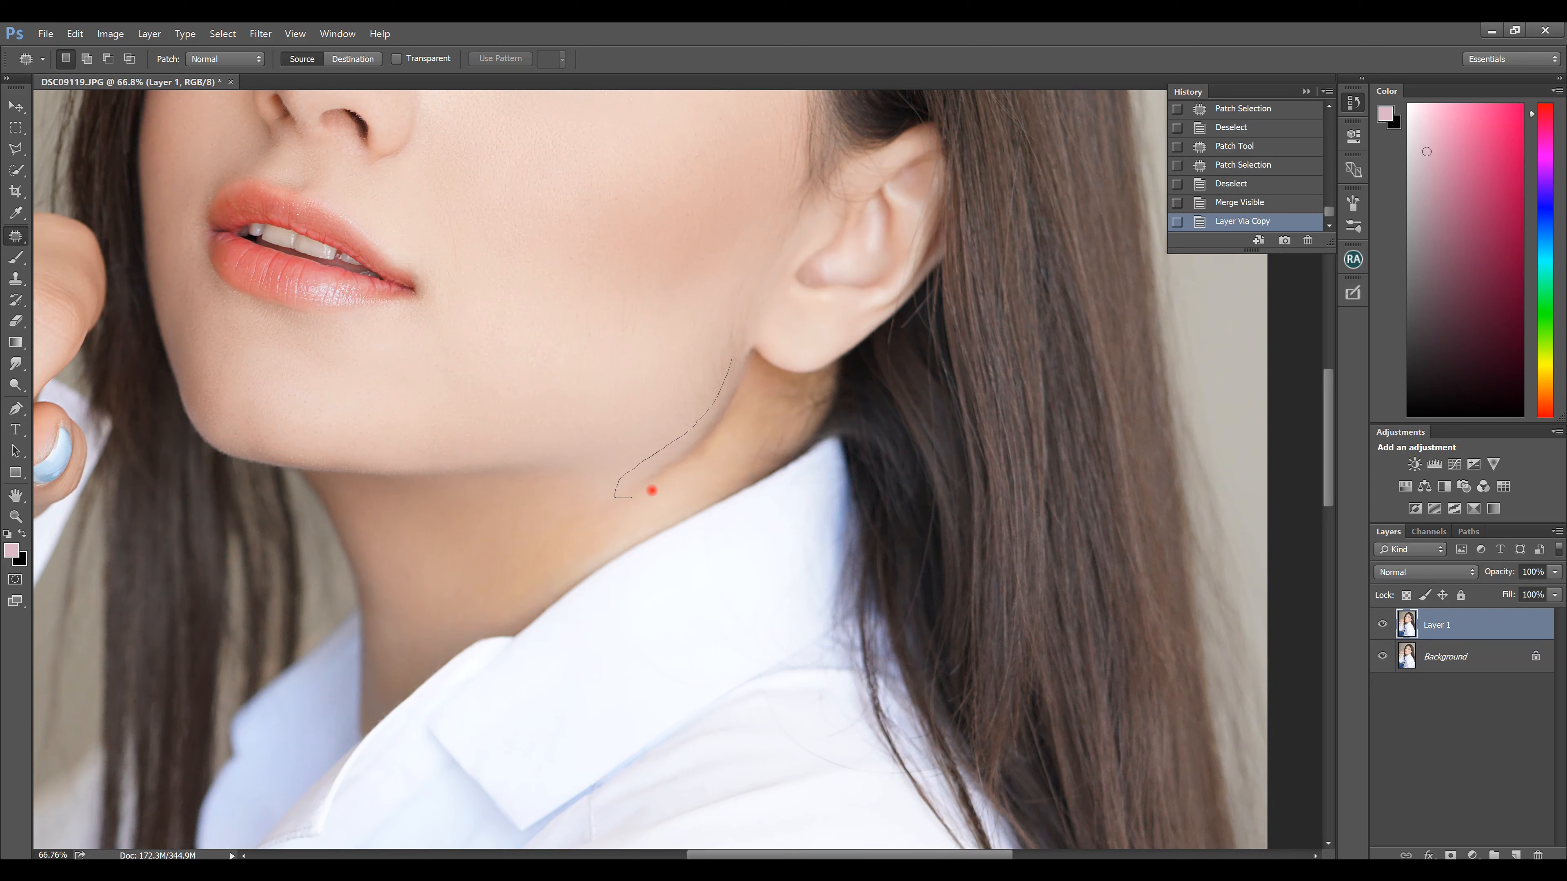
drag(651, 491, 720, 443)
drag(748, 374, 744, 365)
drag(710, 421, 667, 412)
key(ctrl+d)
Step: Set the patched Layer 1's opacity to 45%, merge the visible layers, and duplicate the merged image
drag(1550, 571, 1510, 591)
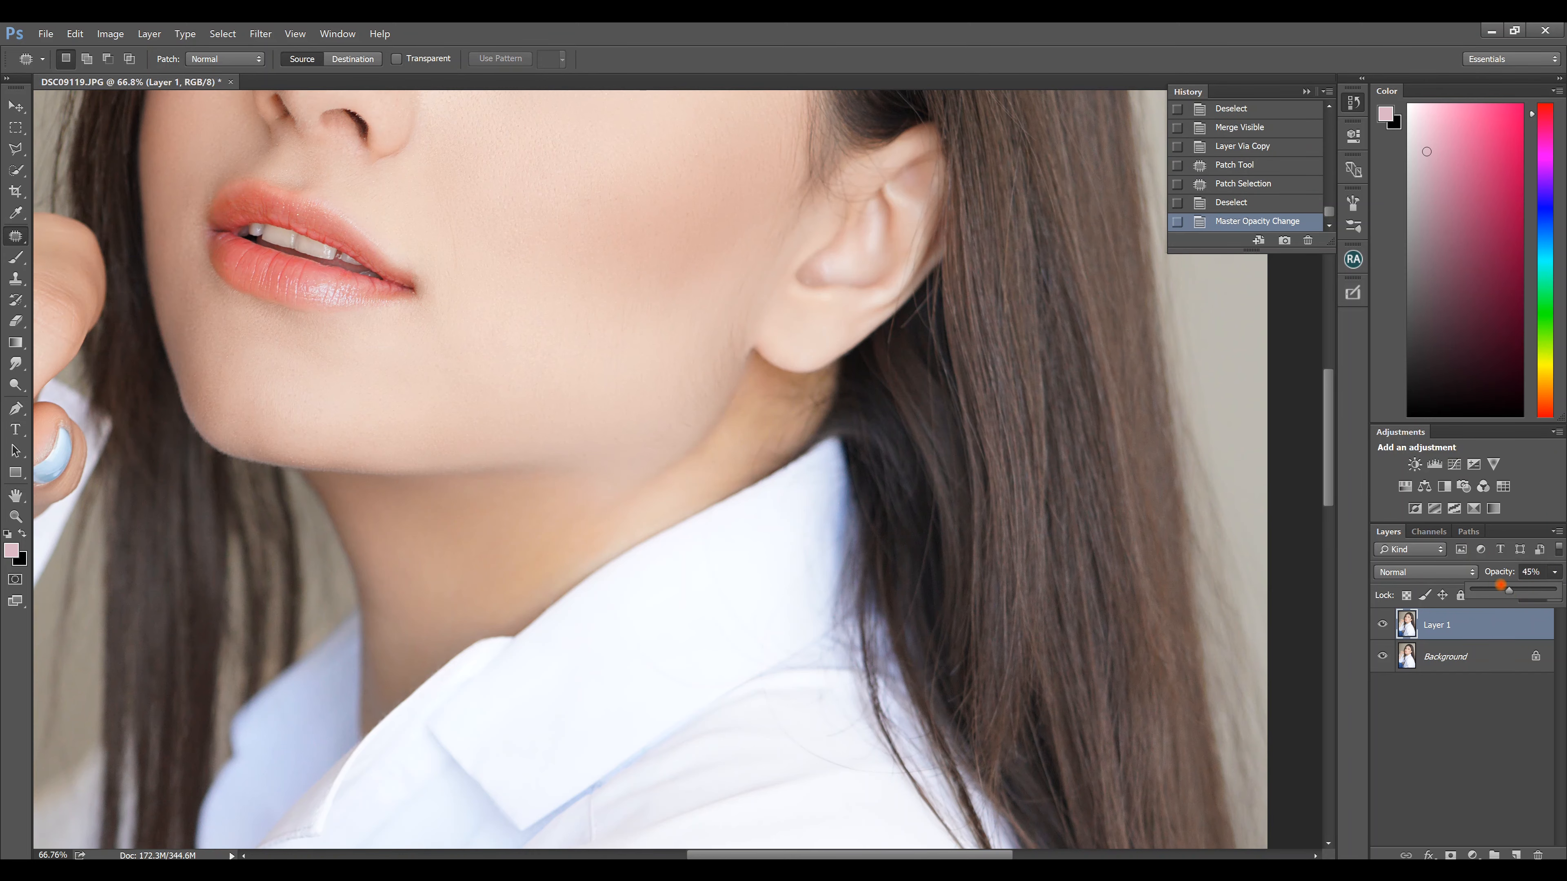
key(ctrl+0)
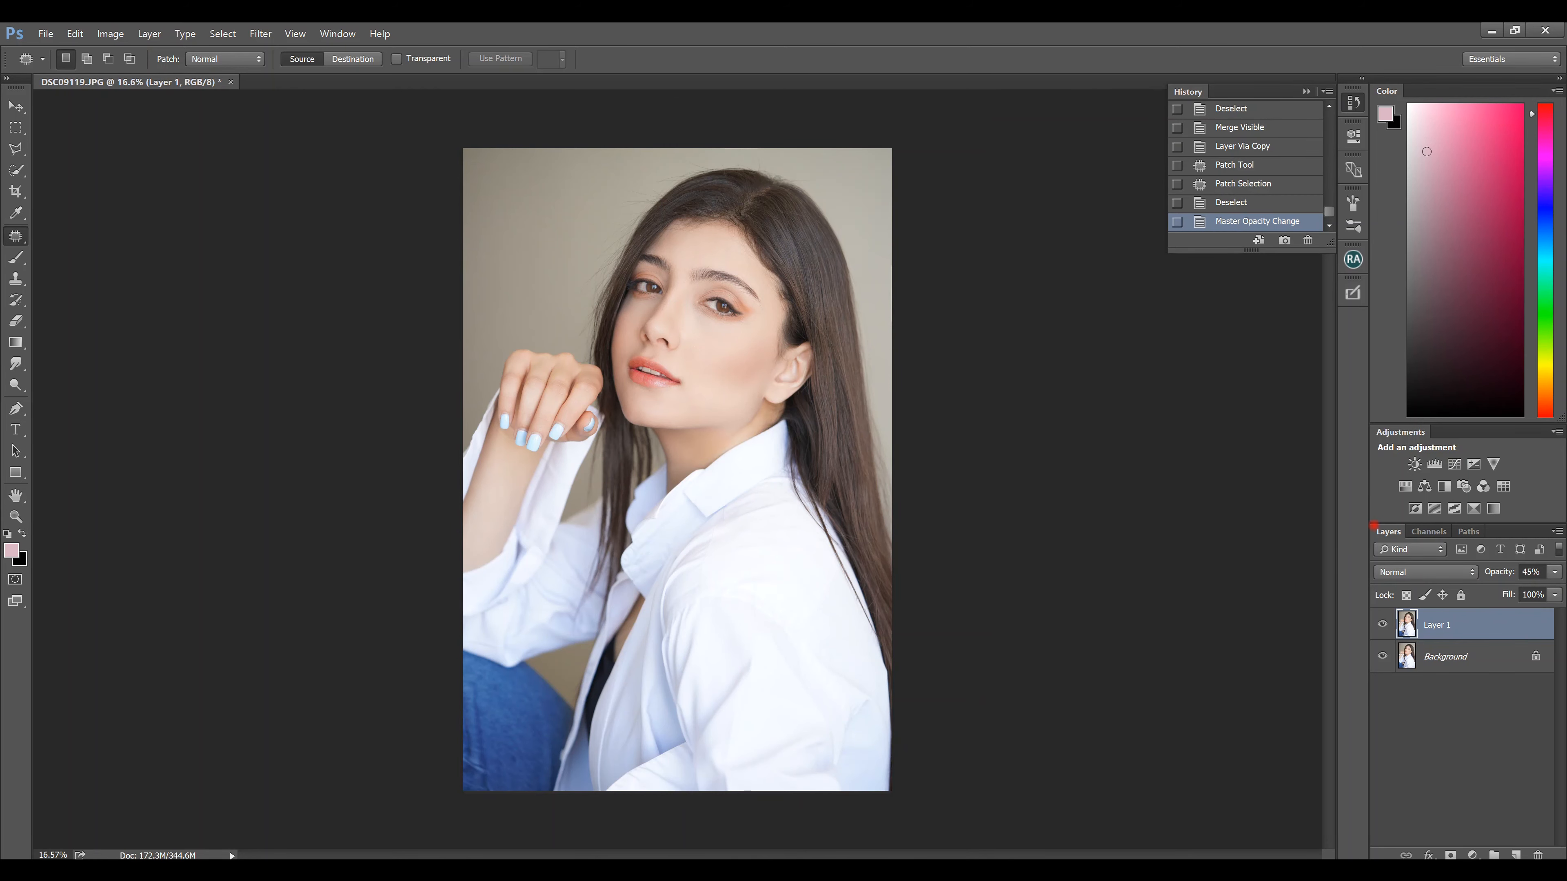
key(ctrl+shift+e)
key(ctrl+j)
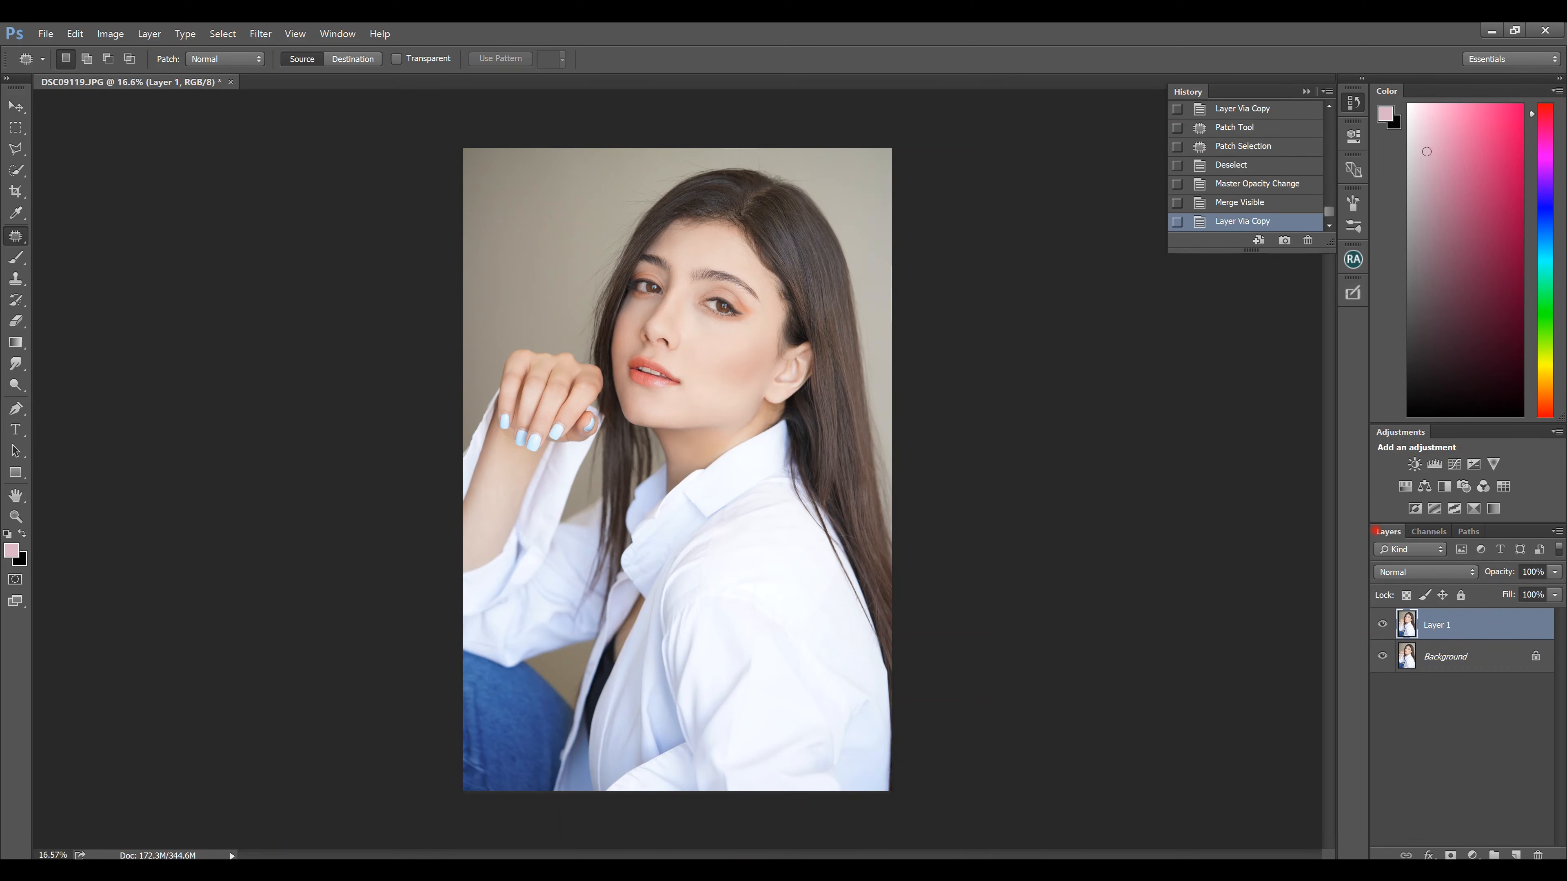
Step: Open Liquify on Layer 1 and nudge the jaw corner below the ear with a smaller brush at pressure 15
key(ctrl+shift+x)
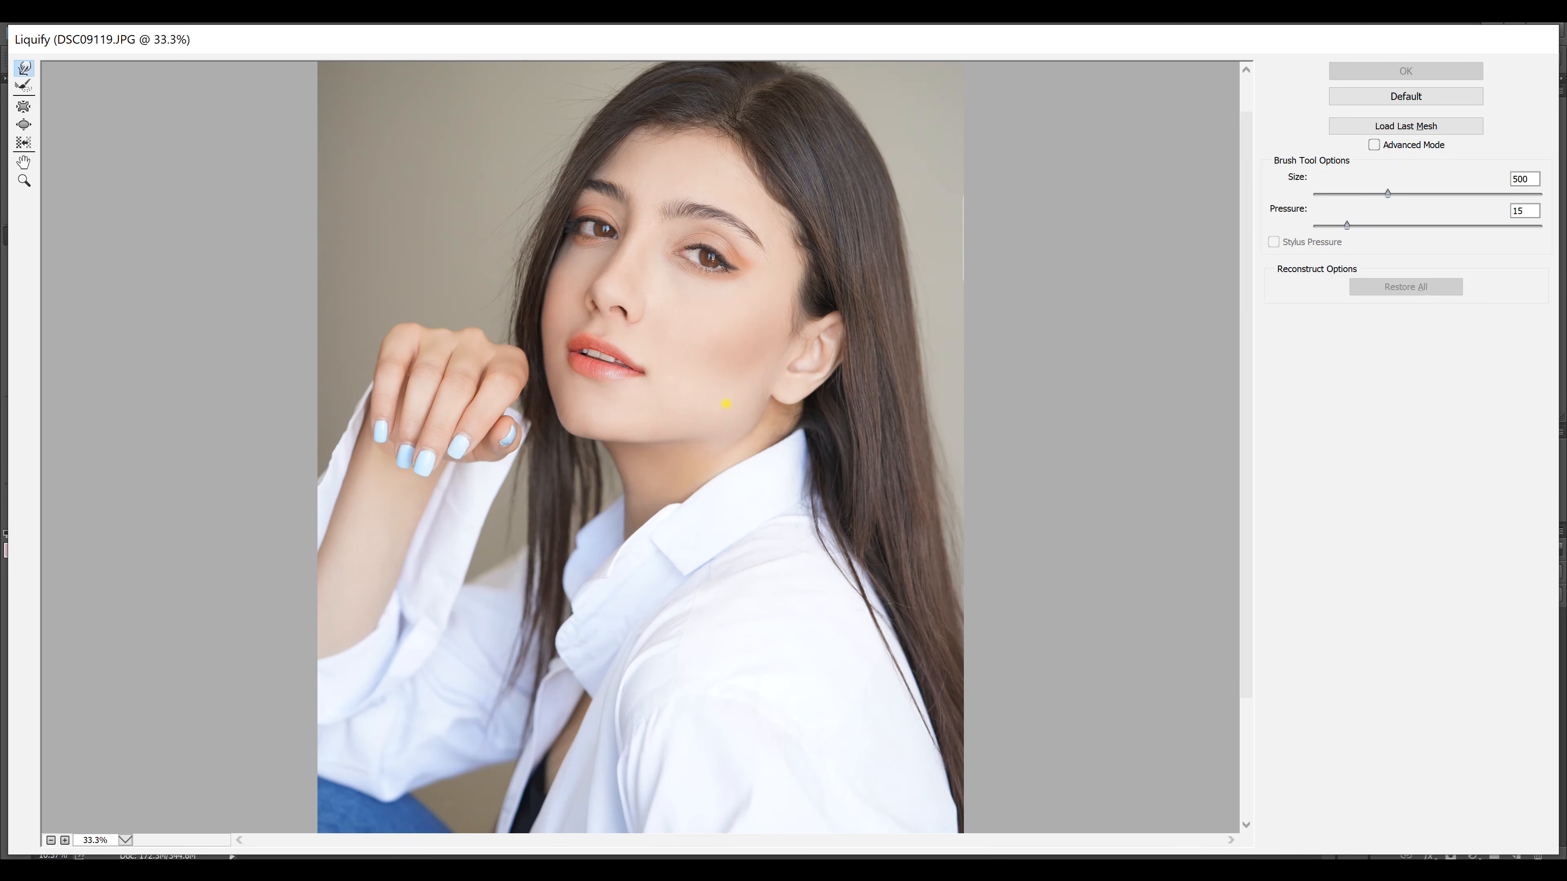
key(ctrl+plus)
key(bracketleft)
key(bracketleft)
key(bracketleft)
key(bracketleft)
key(bracketleft)
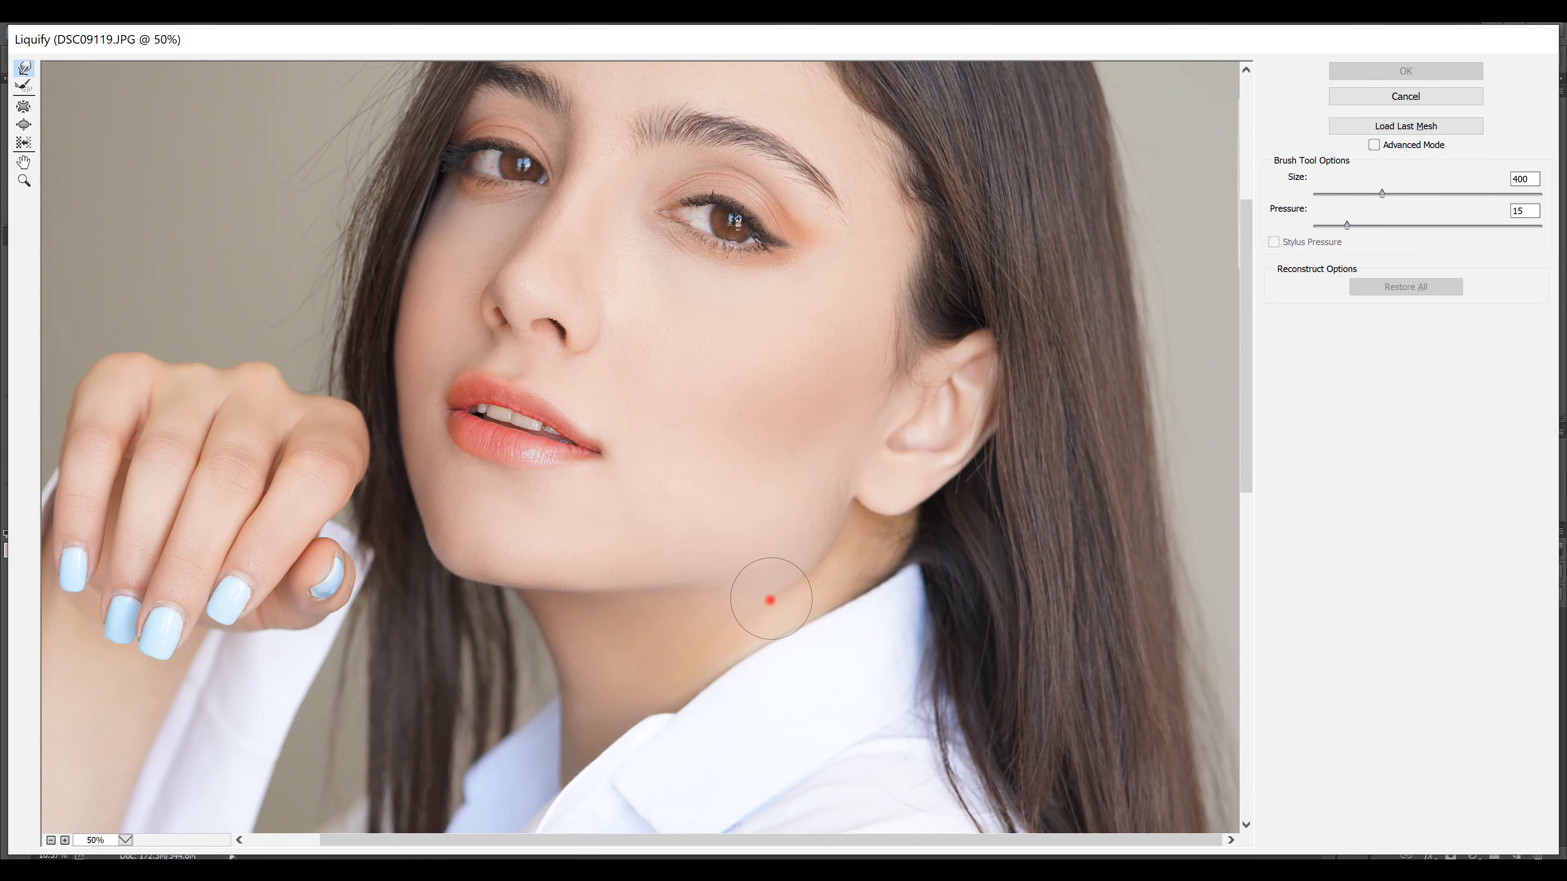
mouse_move(772, 592)
mouse_down()
mouse_move(756, 602)
mouse_move(778, 599)
mouse_up()
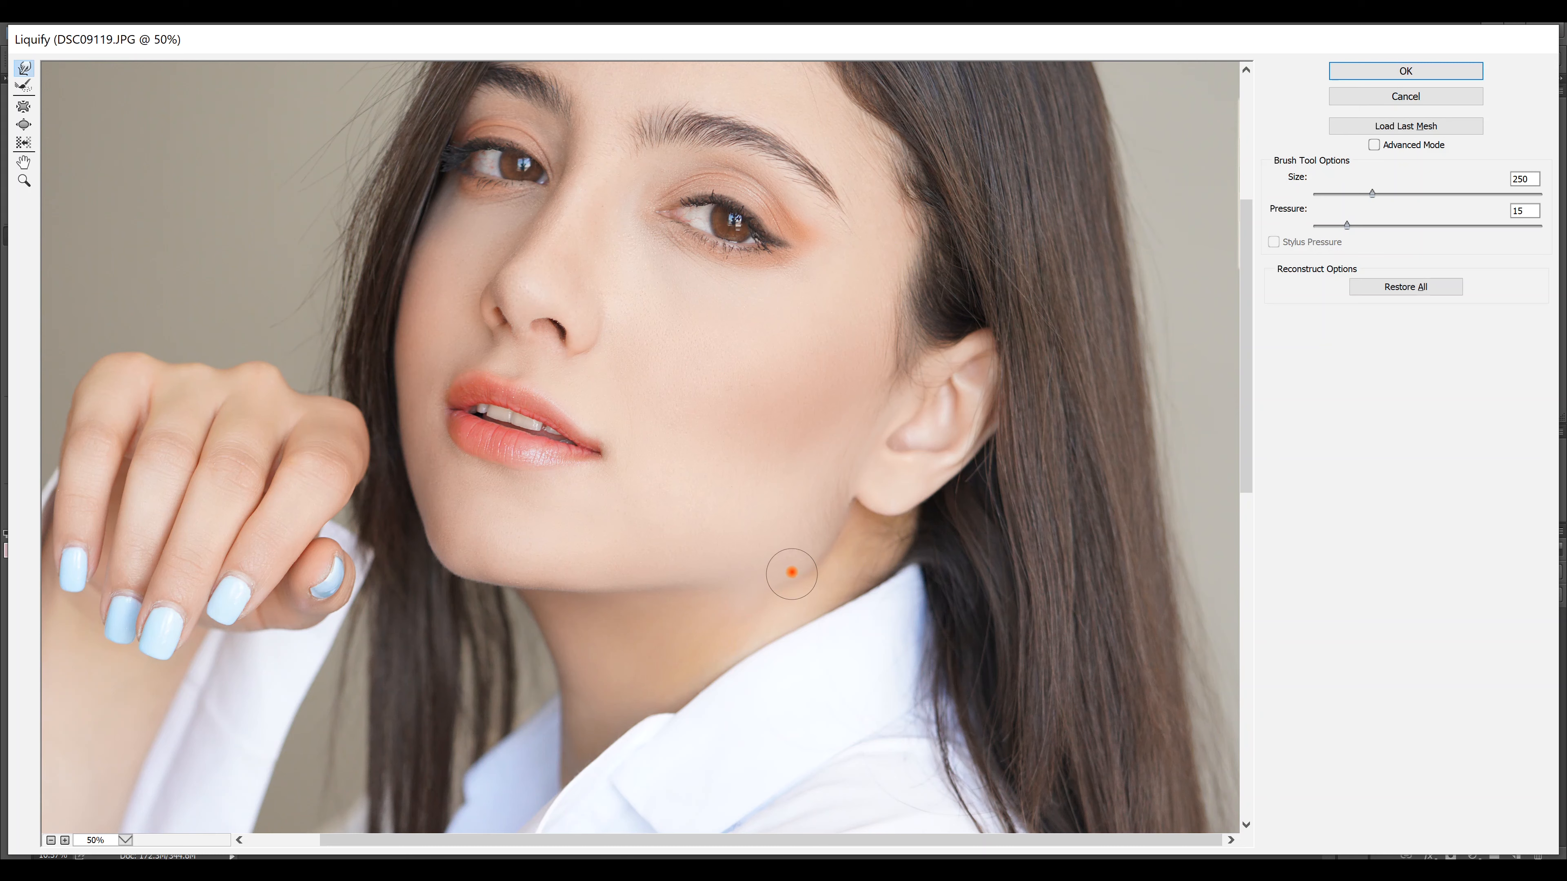
Step: Refine the rear jawline contour with a size 250 brush and apply the Liquify changes
key(bracketright)
key(bracketright)
key(bracketright)
key(bracketright)
key(bracketleft)
key(bracketleft)
mouse_move(786, 584)
mouse_down()
mouse_move(665, 585)
mouse_move(793, 578)
mouse_move(736, 585)
mouse_up()
click(1470, 70)
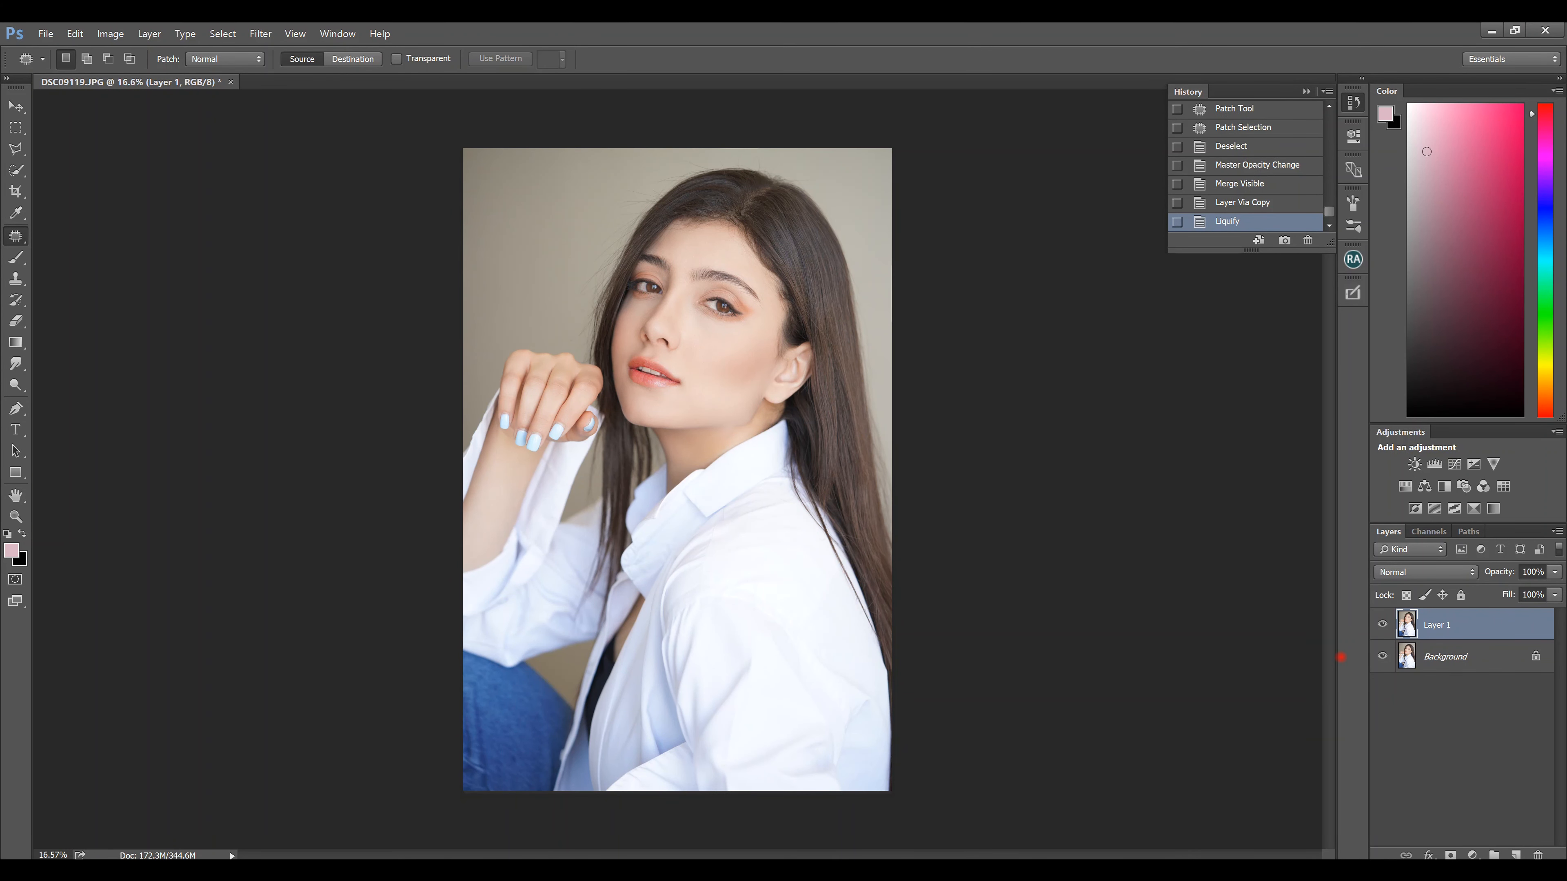
Step: Reopen Liquify, nudge the neck edge near the collar below the ear with a size 400 brush, and apply it
key(ctrl+shift+x)
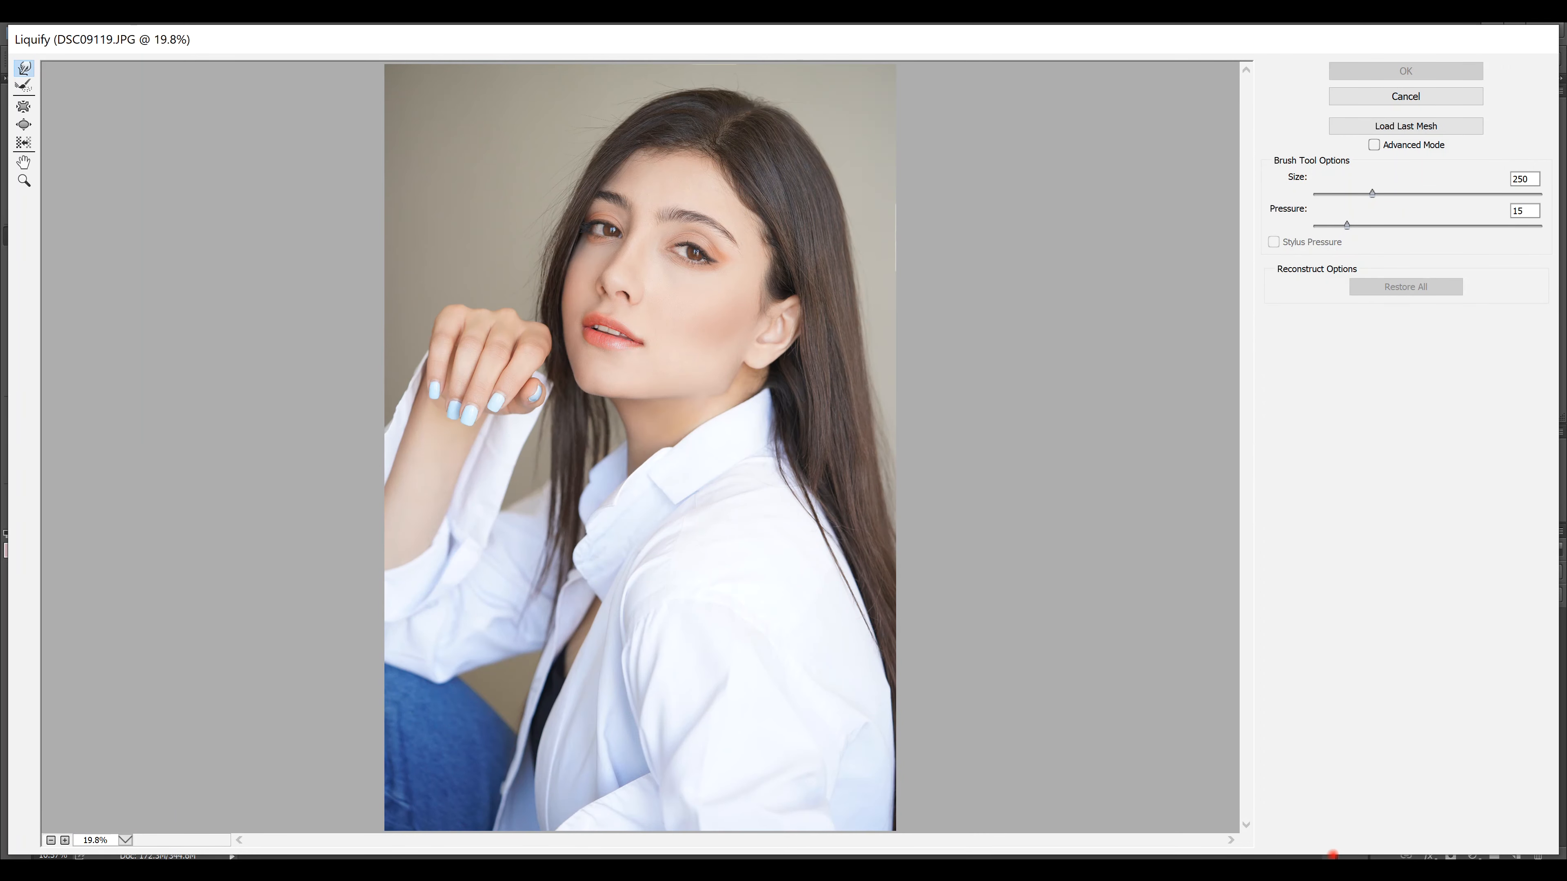
key(bracketright)
drag(722, 399, 725, 394)
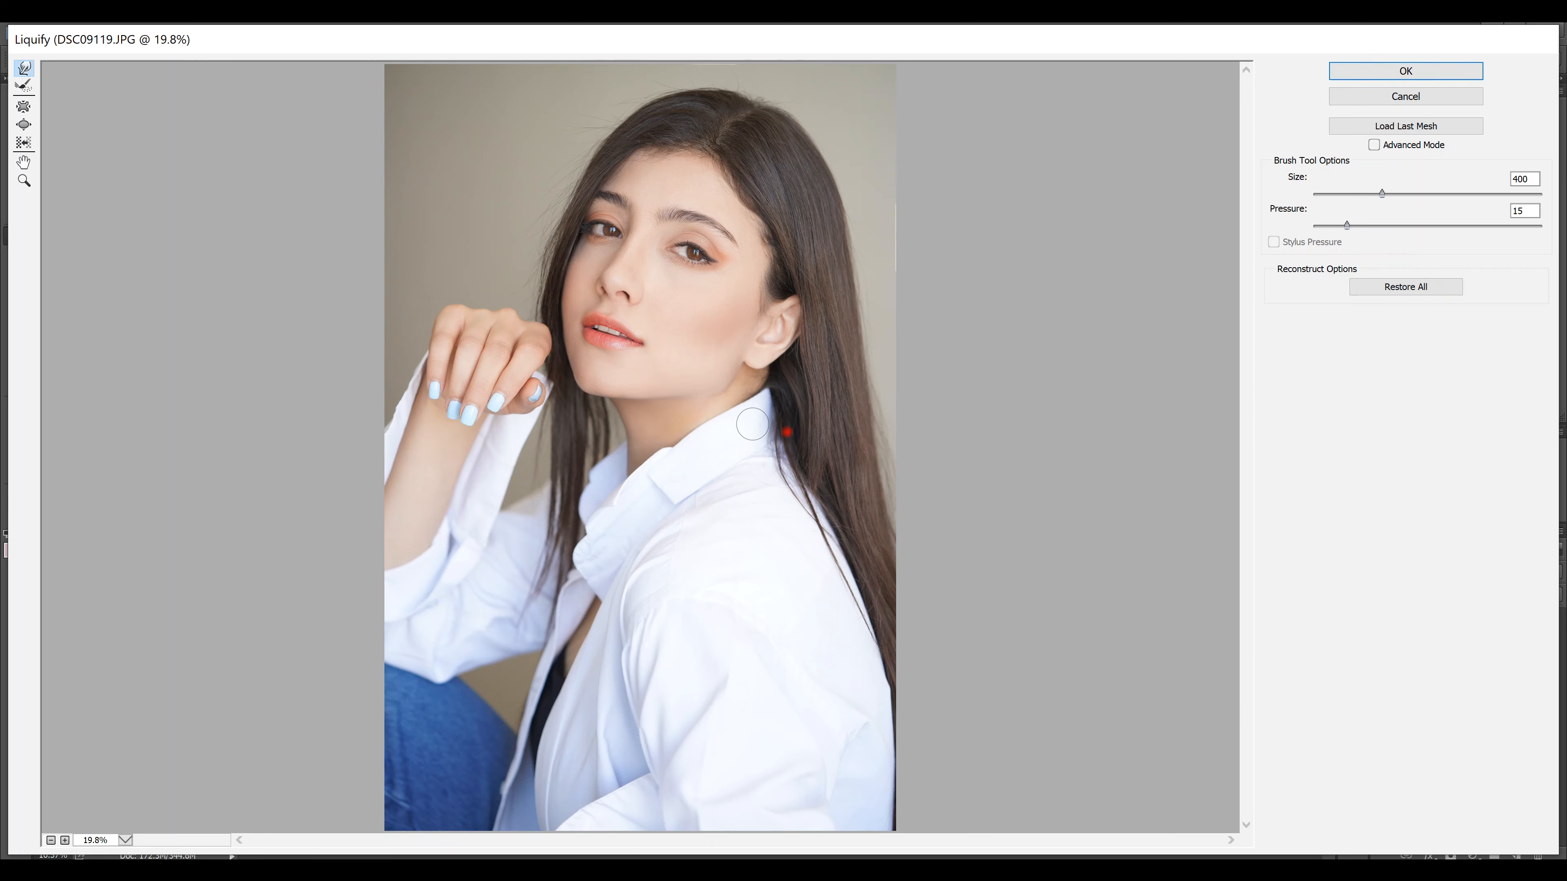
click(1406, 70)
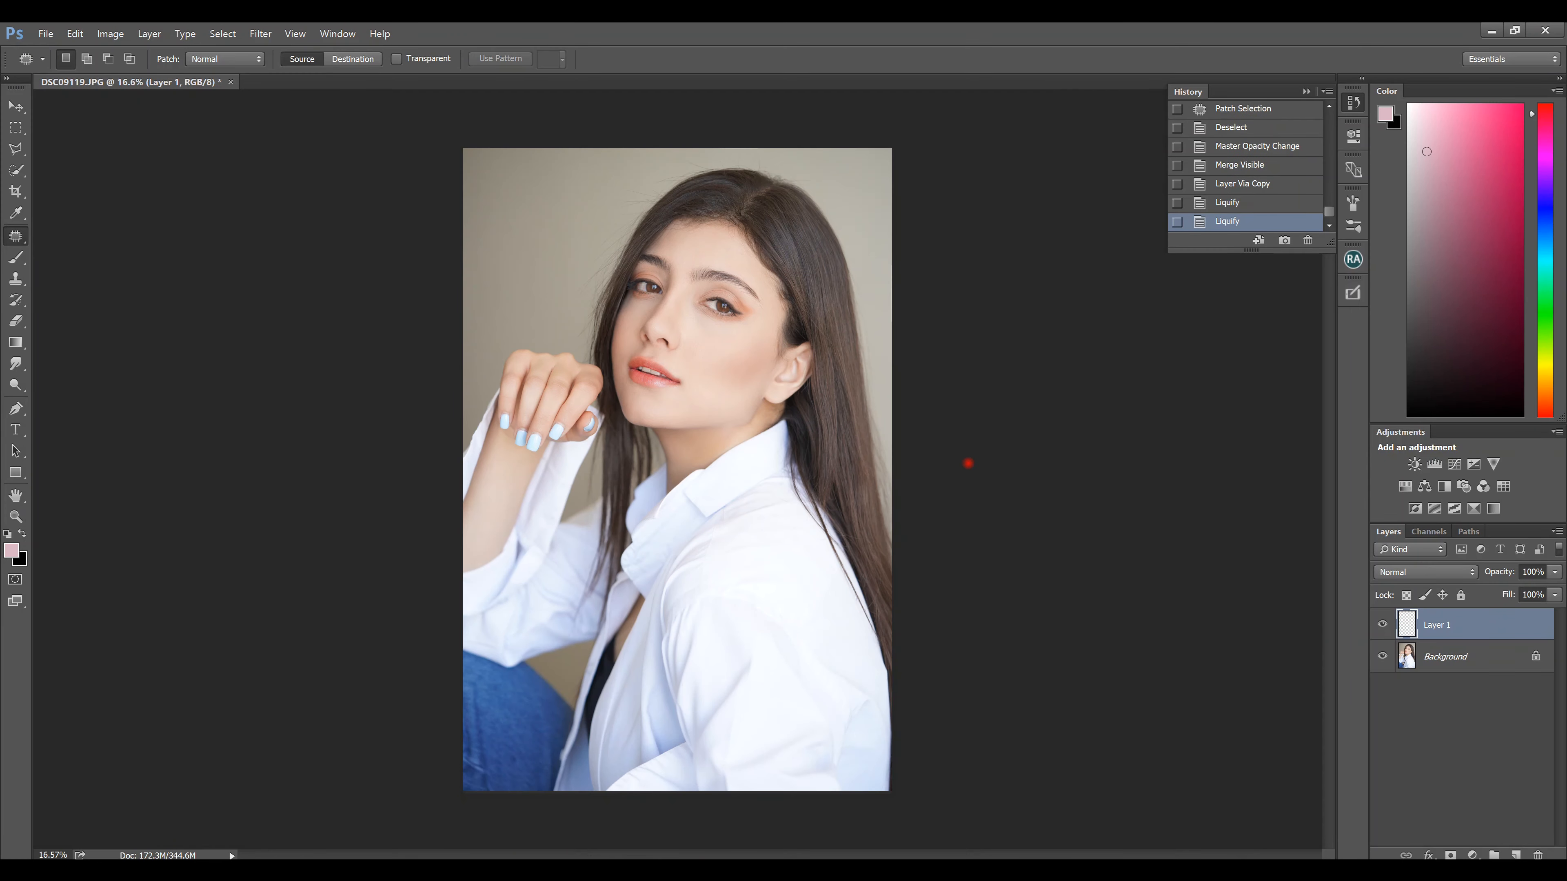
Step: Clone clean skin over the transition between jawline and neck with a size 400 Clone Stamp at 38% flow
scroll(743, 434, up, 1)
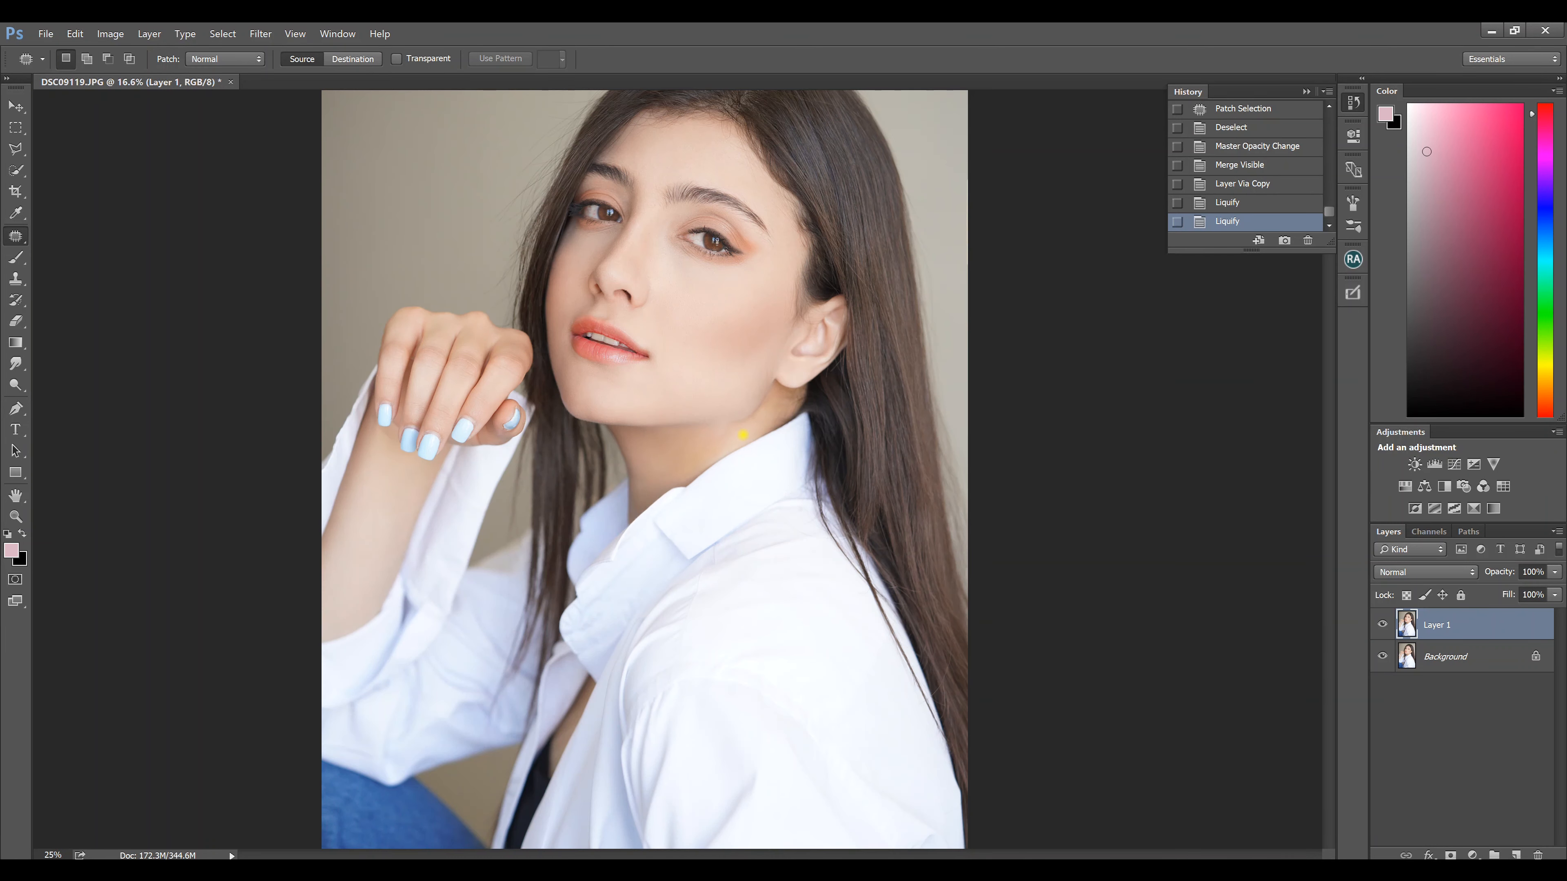
key(s)
scroll(761, 436, up, 1)
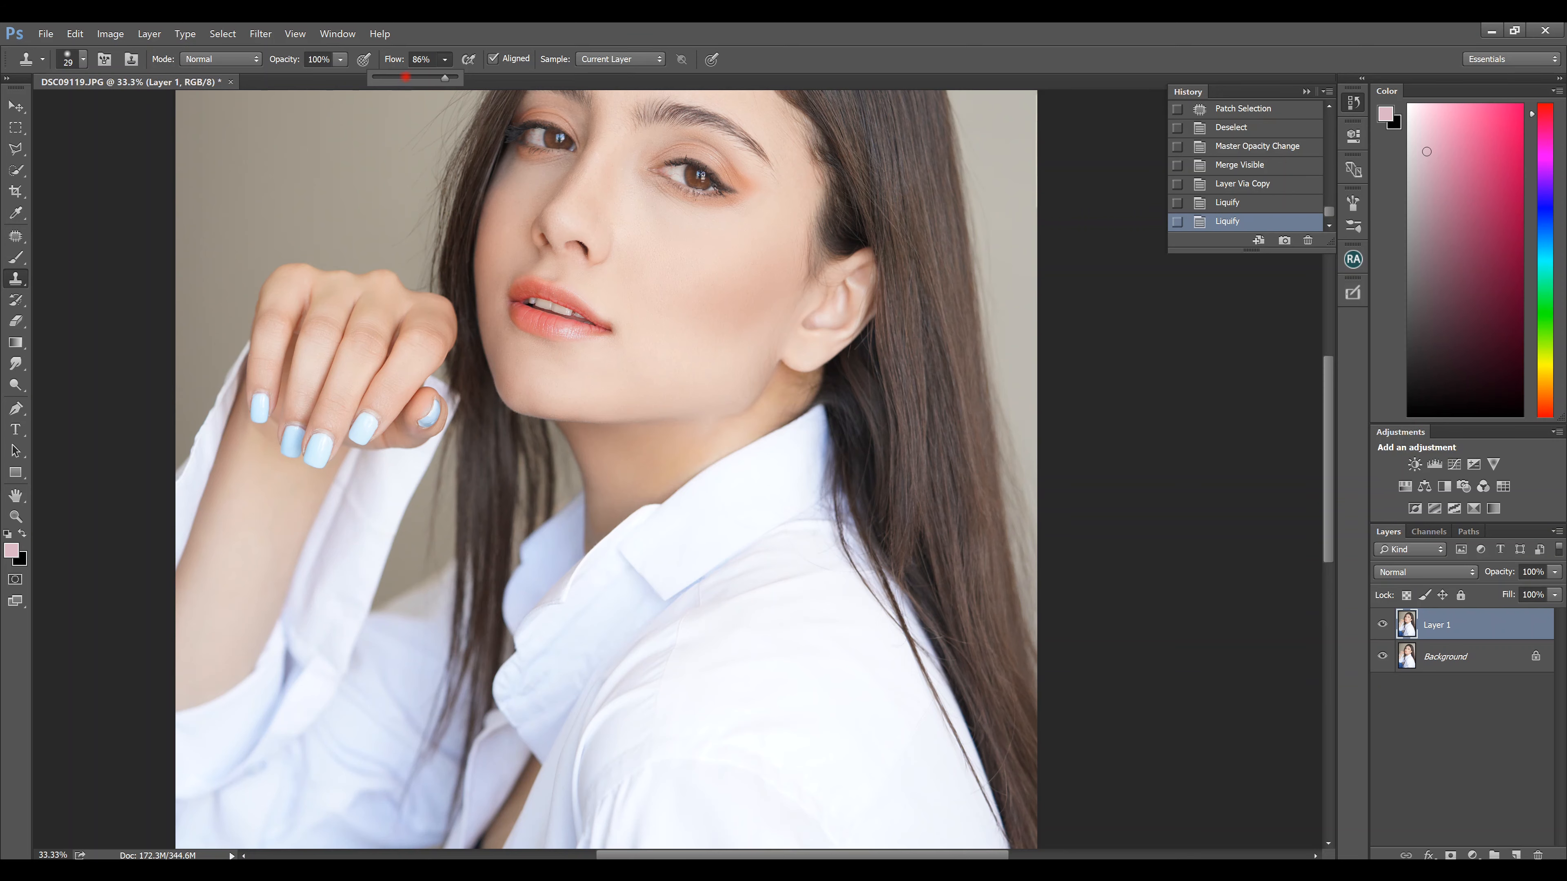
scroll(691, 400, up, 1)
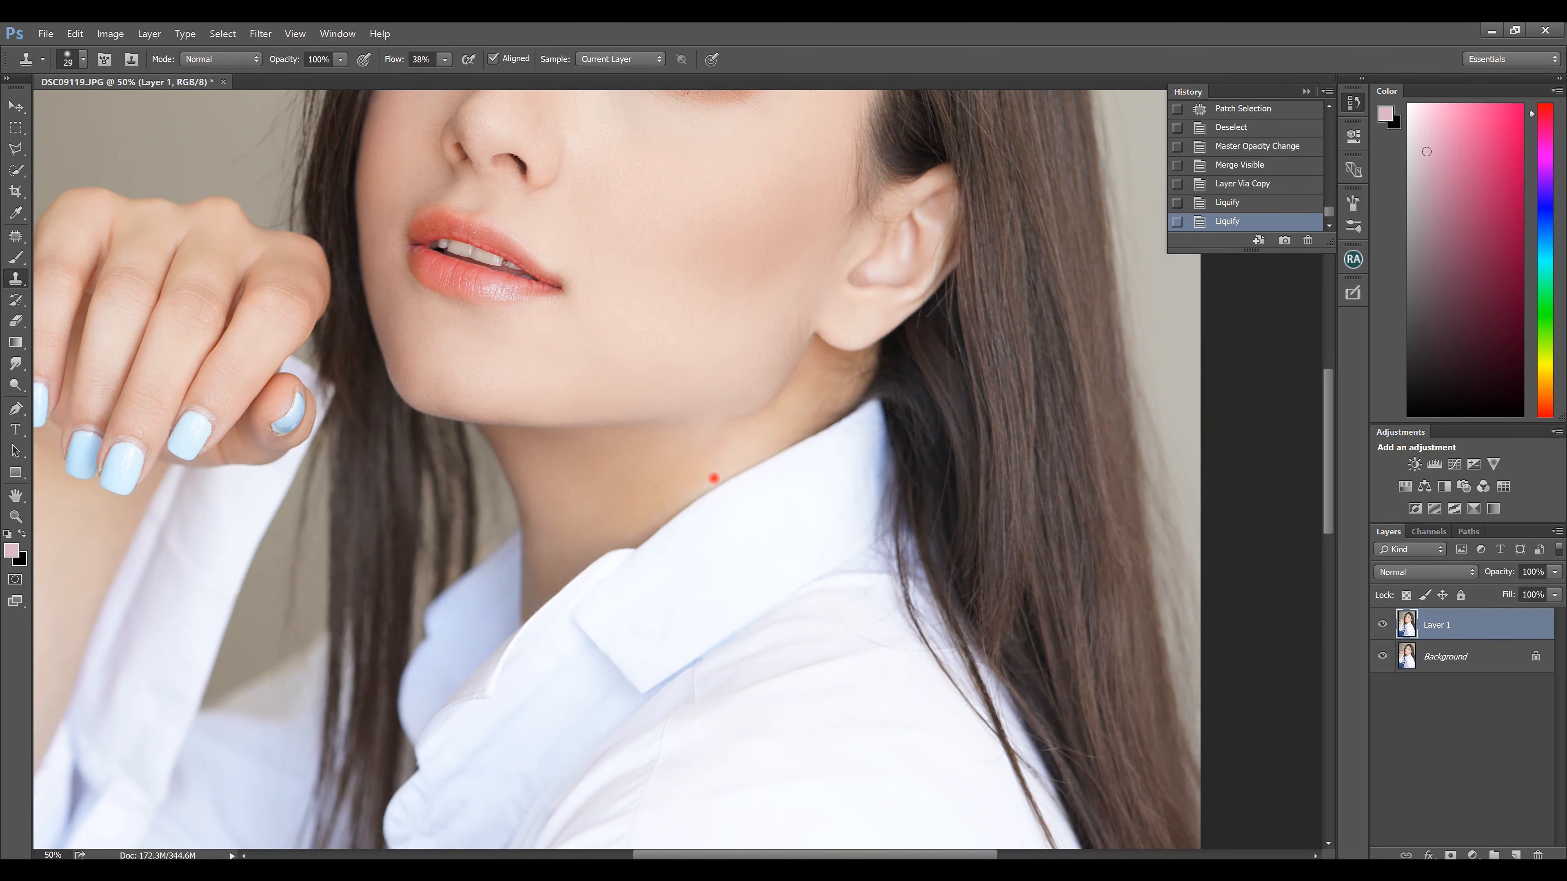
click(735, 479)
click(786, 356)
key(bracketright)
key(bracketright)
key(bracketright)
key(bracketright)
key(bracketright)
key(bracketright)
key(bracketright)
key(bracketright)
key(bracketright)
drag(716, 423, 703, 421)
click(696, 421)
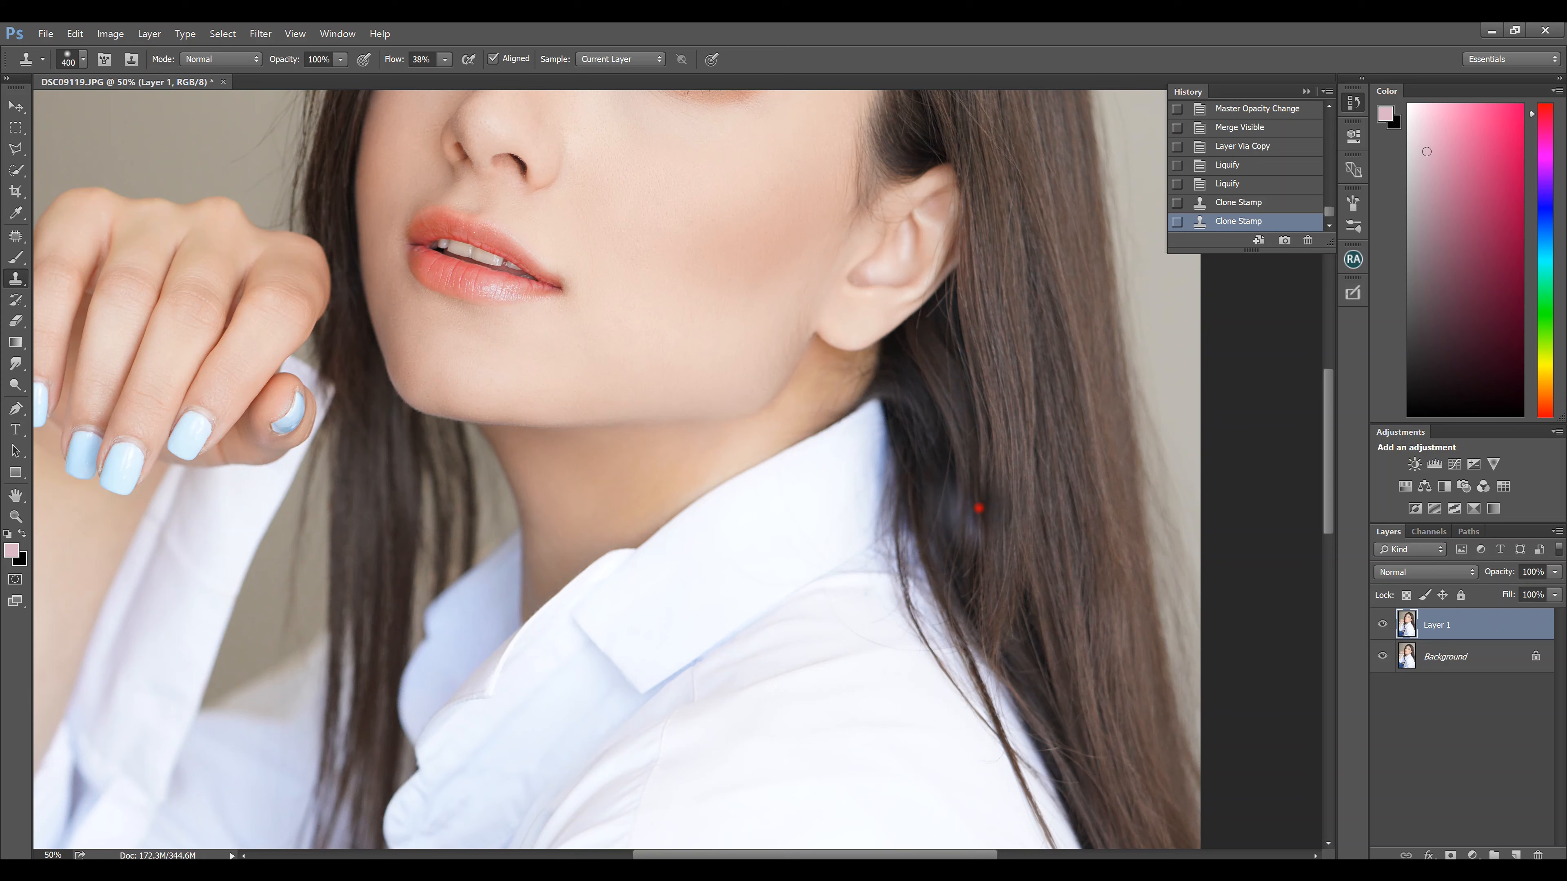
Step: Reshape the lower jawline and chin in Liquify, enlarging the brush to 800, apply it, and compare with Layer 1 hidden
key(ctrl+0)
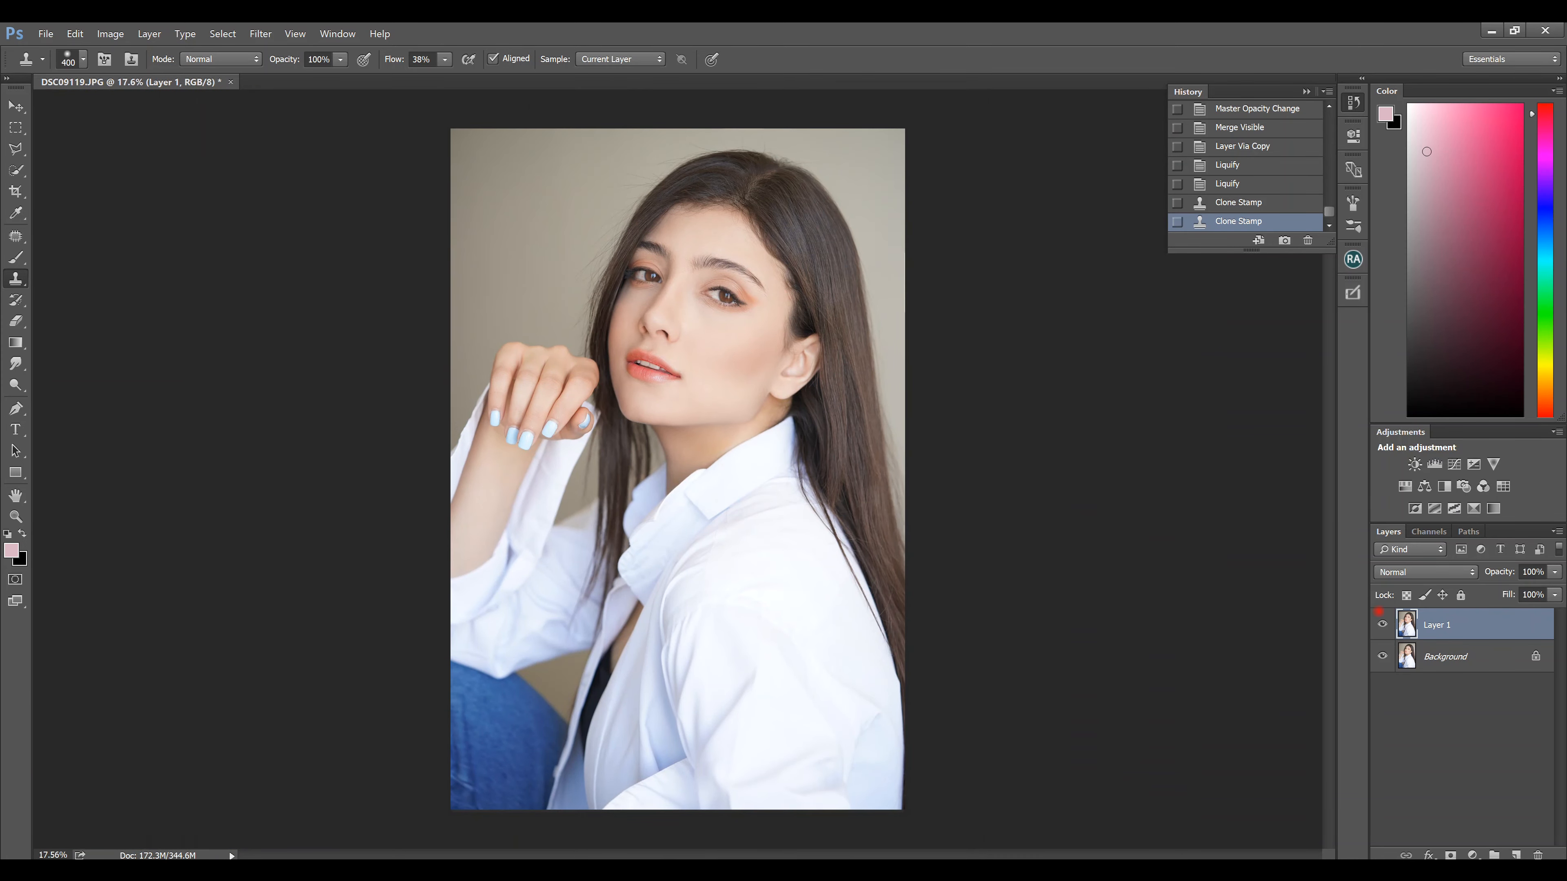
key(ctrl+shift+x)
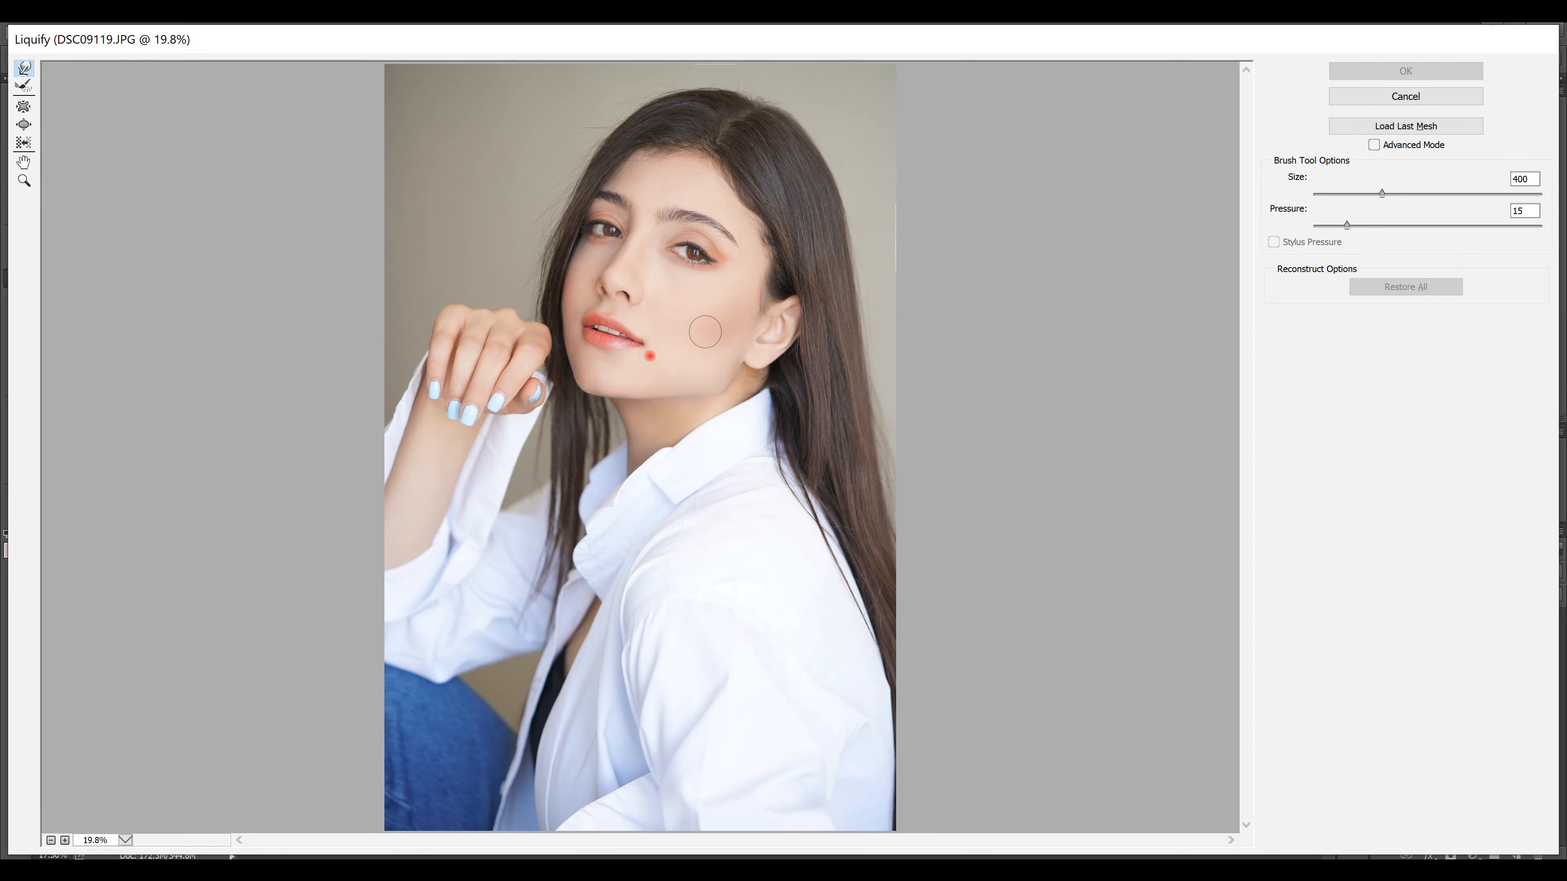
mouse_move(611, 411)
mouse_down()
mouse_move(694, 379)
mouse_move(708, 381)
mouse_move(685, 398)
mouse_move(725, 399)
mouse_move(667, 399)
mouse_up()
key(bracketright)
key(bracketright)
key(bracketright)
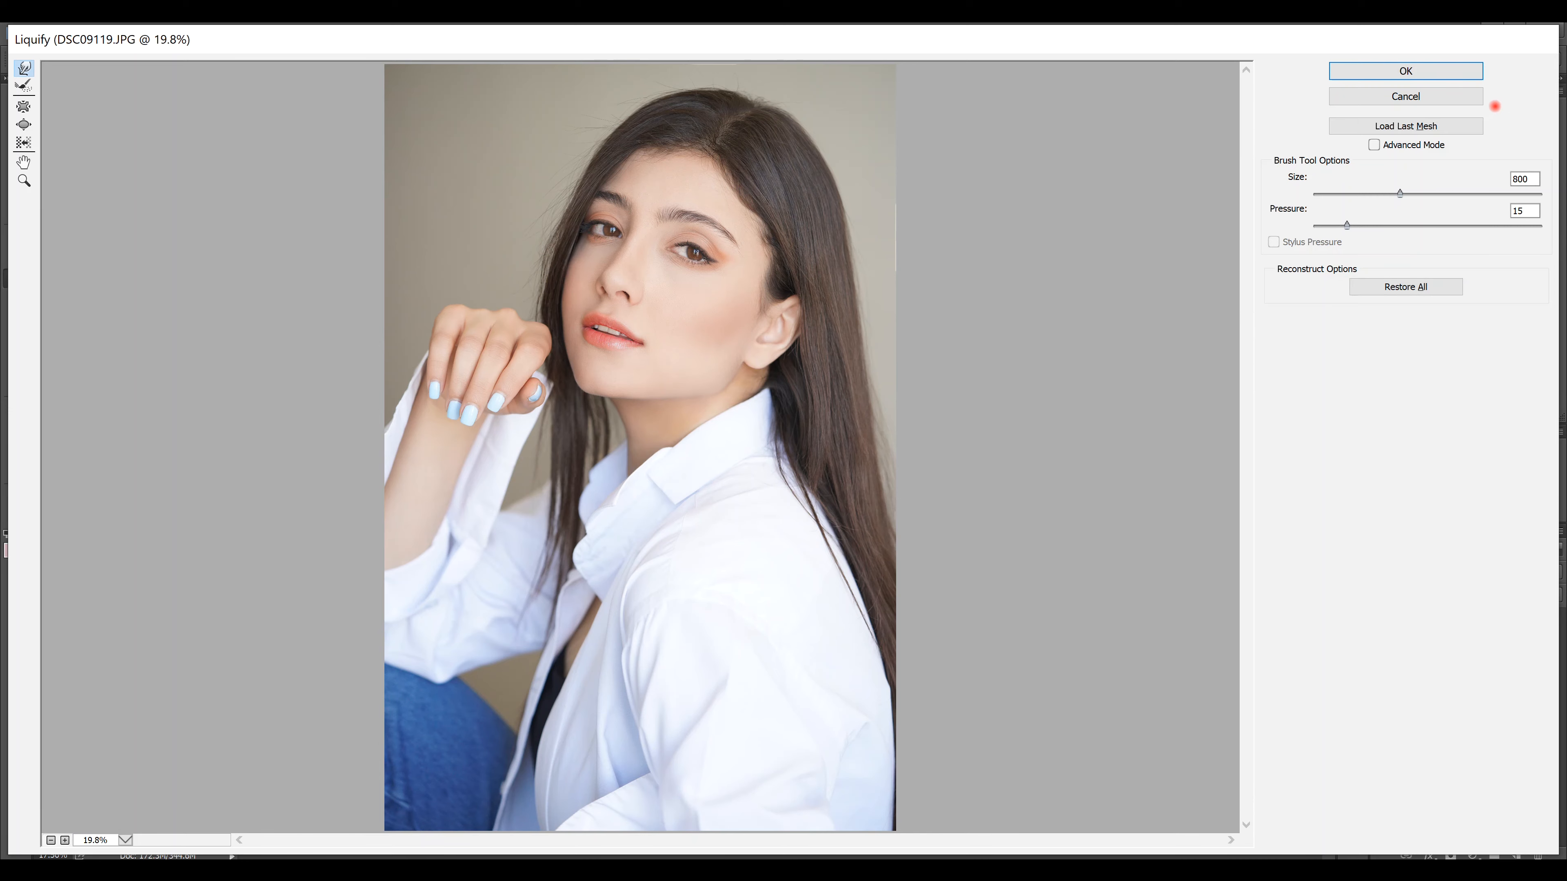
click(1430, 70)
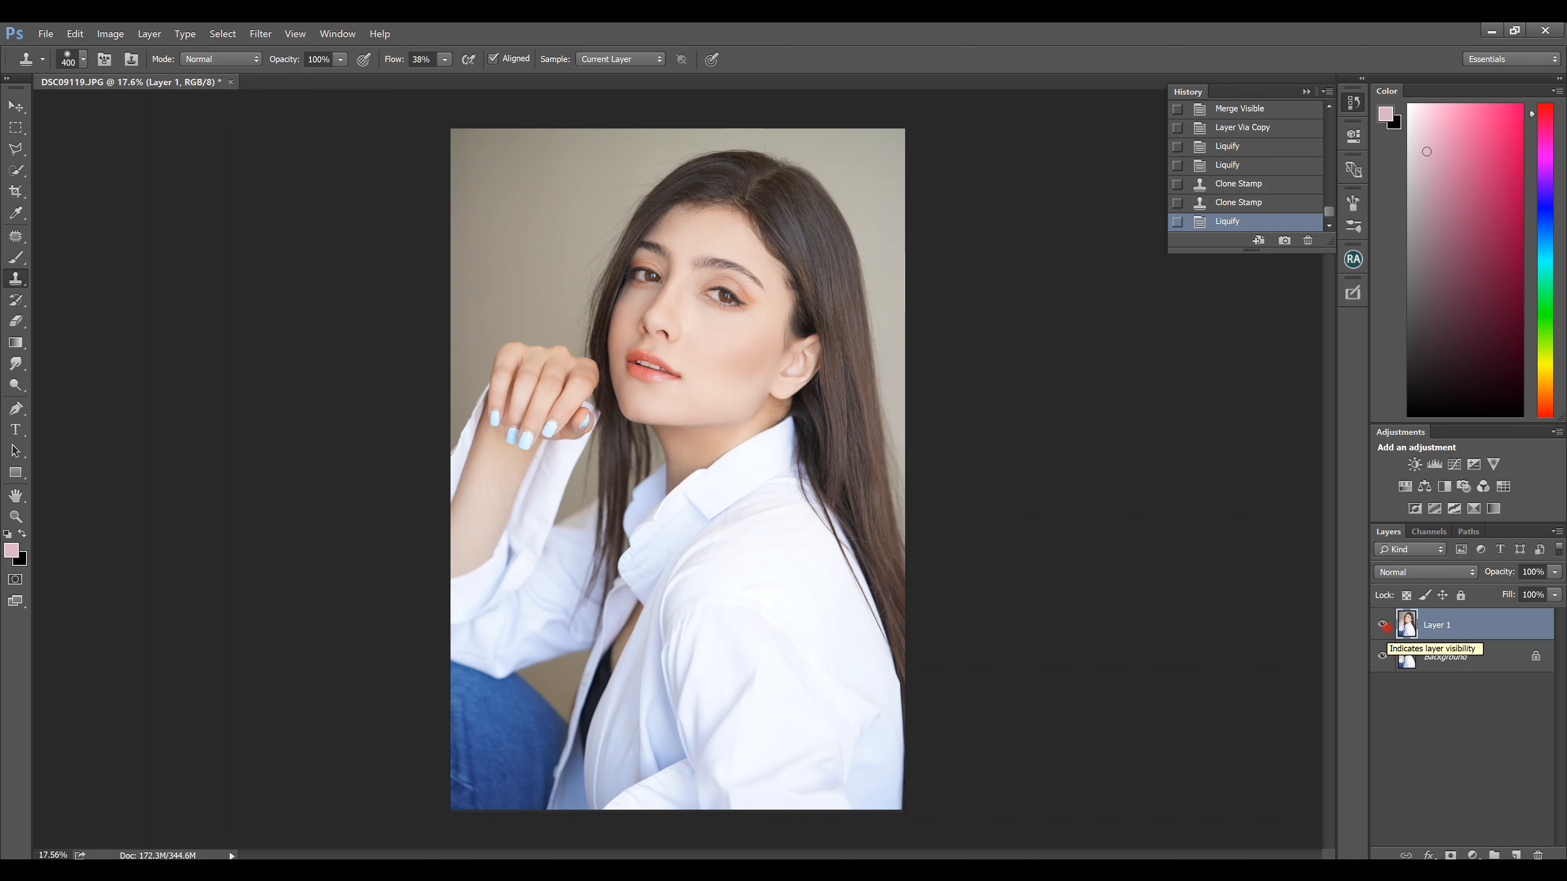
click(1385, 627)
click(1385, 627)
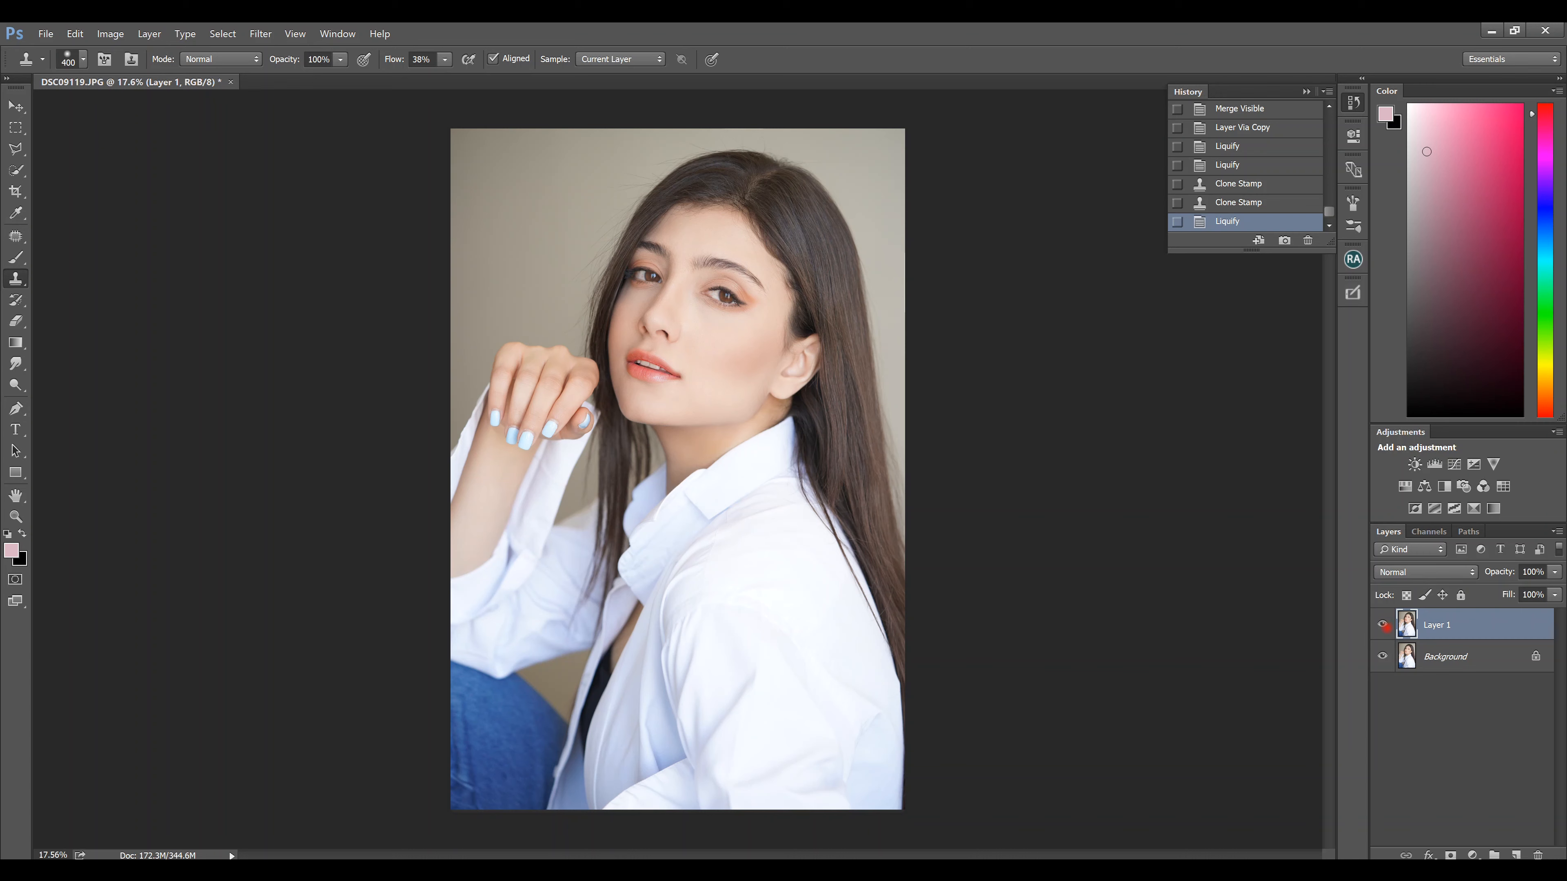